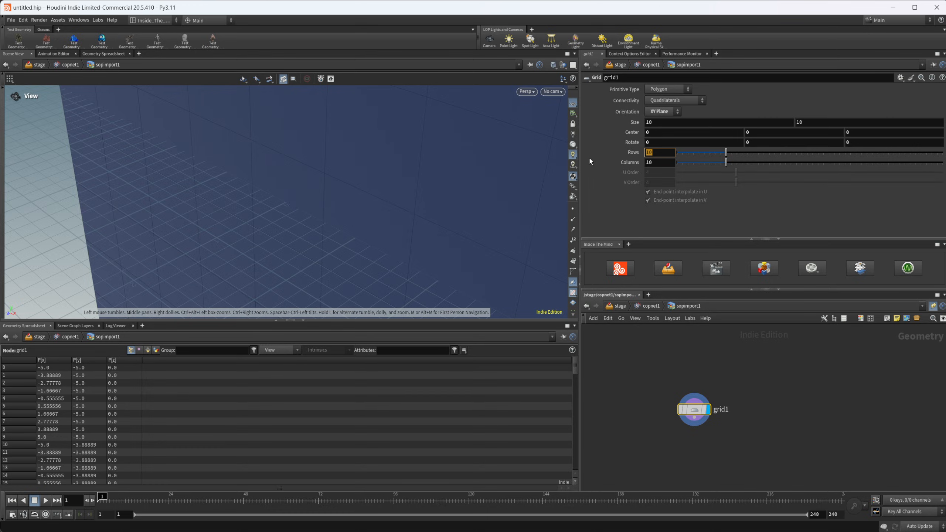
- Set the grid's rows and columns to 100 each
{"action": "type", "text": "100"}
{"action": "key", "text": "Tab"}
{"action": "type", "text": "100"}
{"action": "key", "text": "Return"}
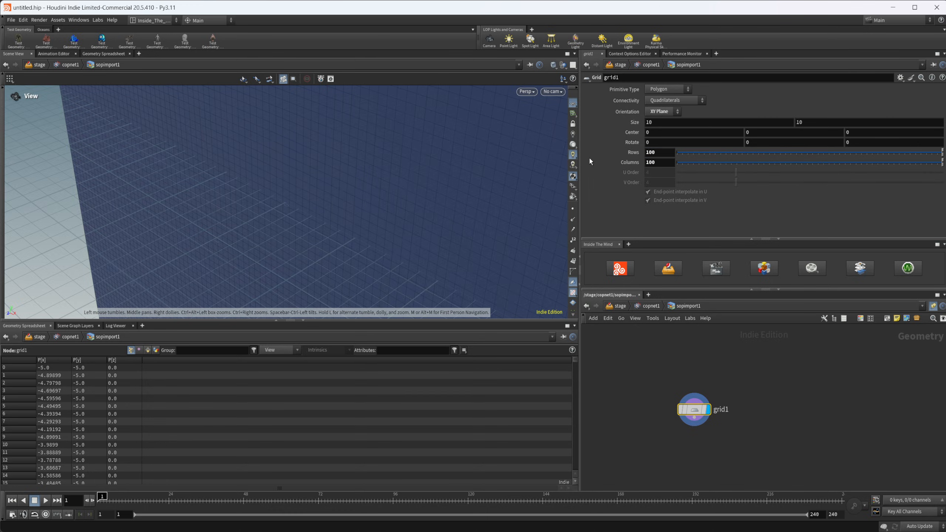
{"action": "right_click_drag", "start_coordinate": [425, 256], "coordinate": [256, 243]}
{"action": "left_click_drag", "start_coordinate": [367, 232], "coordinate": [378, 205]}
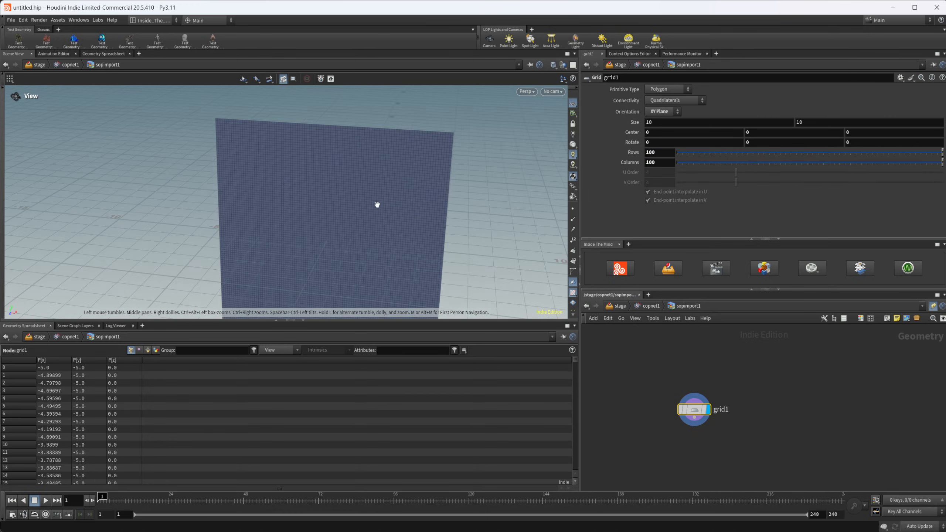
{"action": "middle_click_drag", "start_coordinate": [318, 248], "coordinate": [307, 238]}
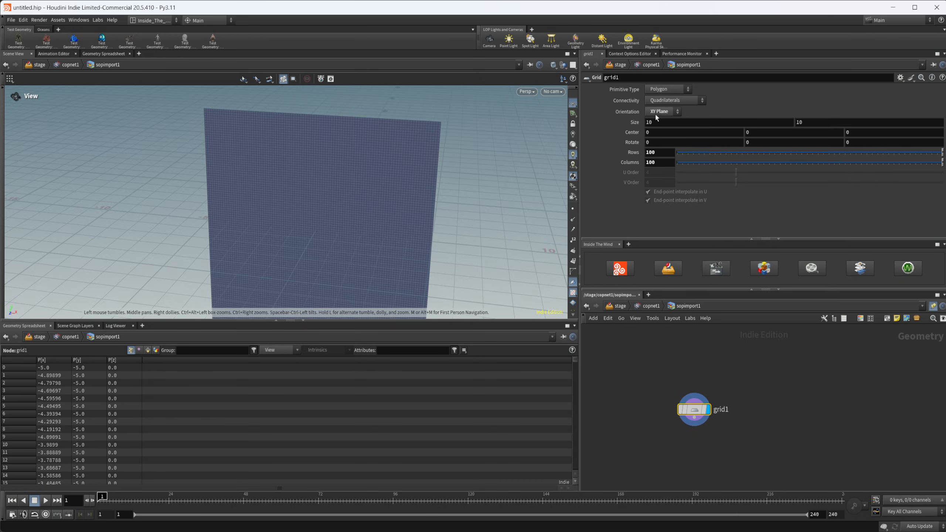
- Set the grid's size to 2 by 2 and frame it in the viewport
{"action": "left_click", "coordinate": [650, 122]}
{"action": "type", "text": "2"}
{"action": "key", "text": "Tab"}
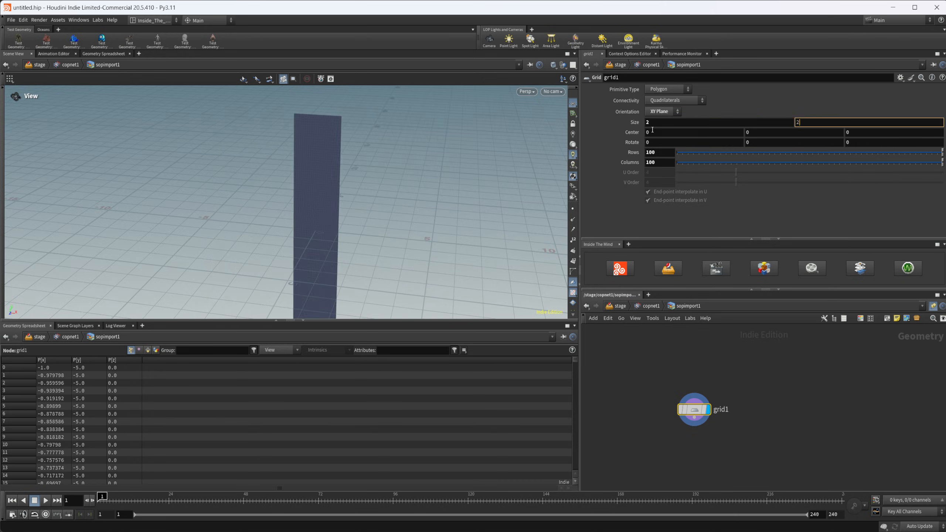
{"action": "type", "text": "2"}
{"action": "key", "text": "Return"}
{"action": "key", "text": "f"}
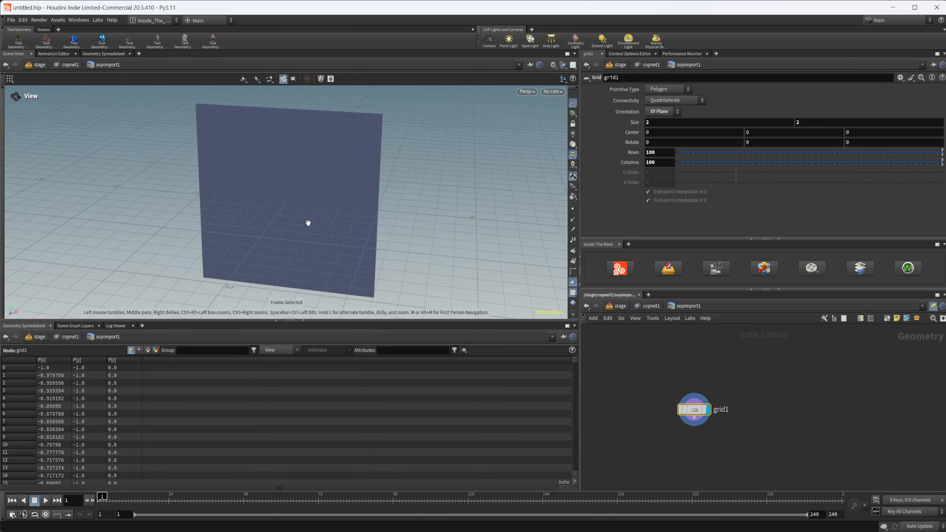
{"action": "left_click_drag", "start_coordinate": [308, 223], "coordinate": [289, 206]}
- Add a UV Flatten node after the grid to generate its UVs
{"action": "middle_click_drag", "start_coordinate": [713, 433], "coordinate": [703, 414]}
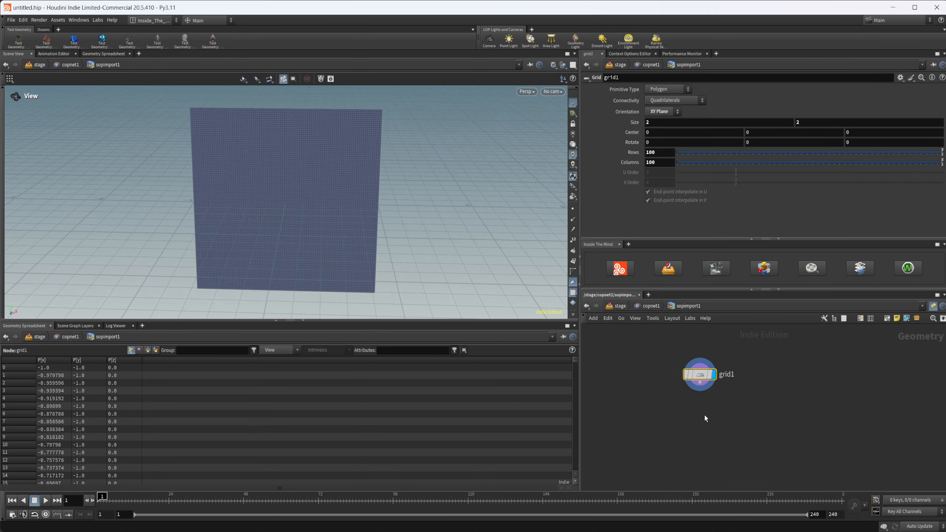
{"action": "key", "text": "Tab"}
{"action": "type", "text": "uvfl"}
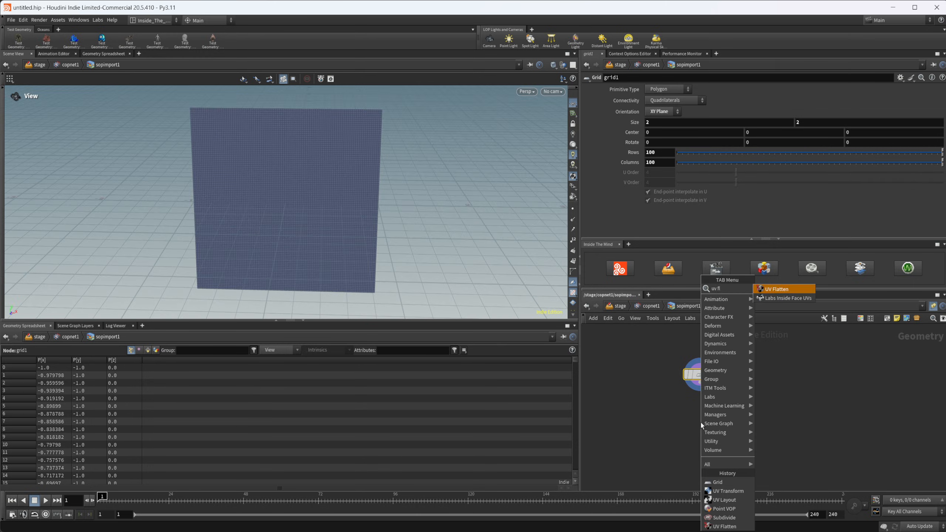
{"action": "key", "text": "Return"}
{"action": "key", "text": "Return"}
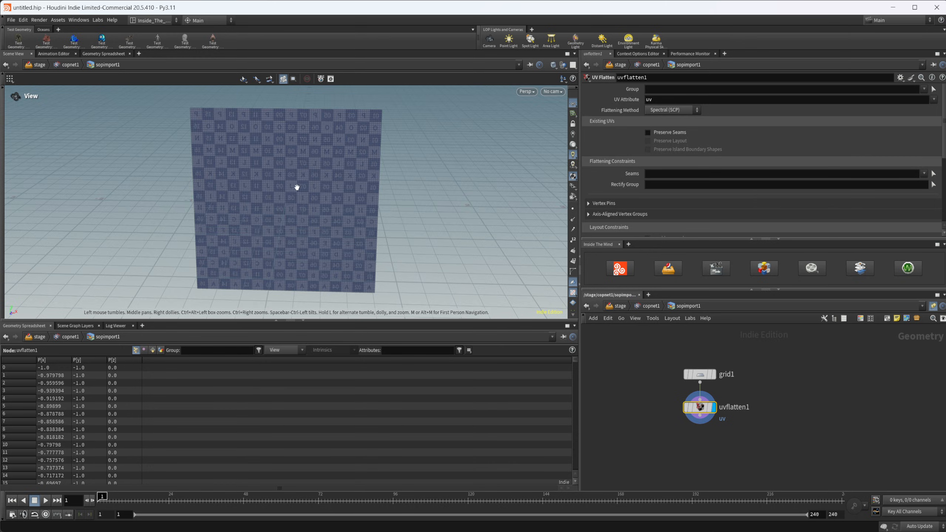
{"action": "left_click_drag", "start_coordinate": [342, 189], "coordinate": [318, 207]}
- Add a Subdivide node after the UV Flatten node and set its depth to 2
{"action": "middle_click_drag", "start_coordinate": [650, 430], "coordinate": [632, 398]}
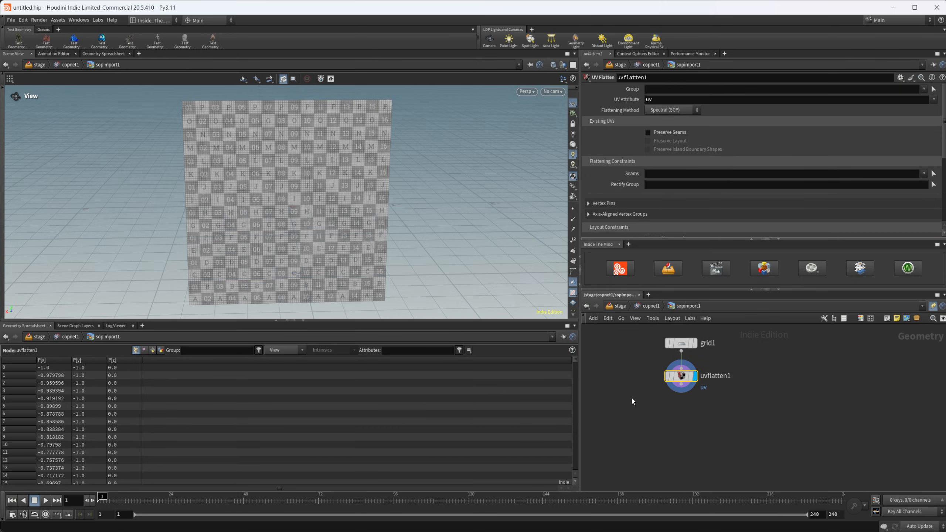
{"action": "key", "text": "Tab"}
{"action": "type", "text": "subd"}
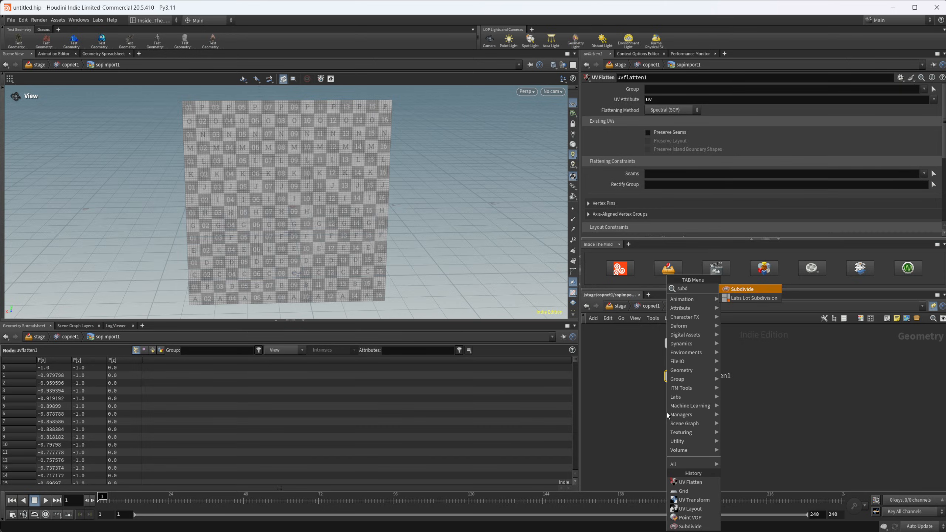
{"action": "key", "text": "Return"}
{"action": "key", "text": "Return"}
{"action": "scroll", "coordinate": [373, 169], "scroll_direction": "up", "scroll_amount": 5}
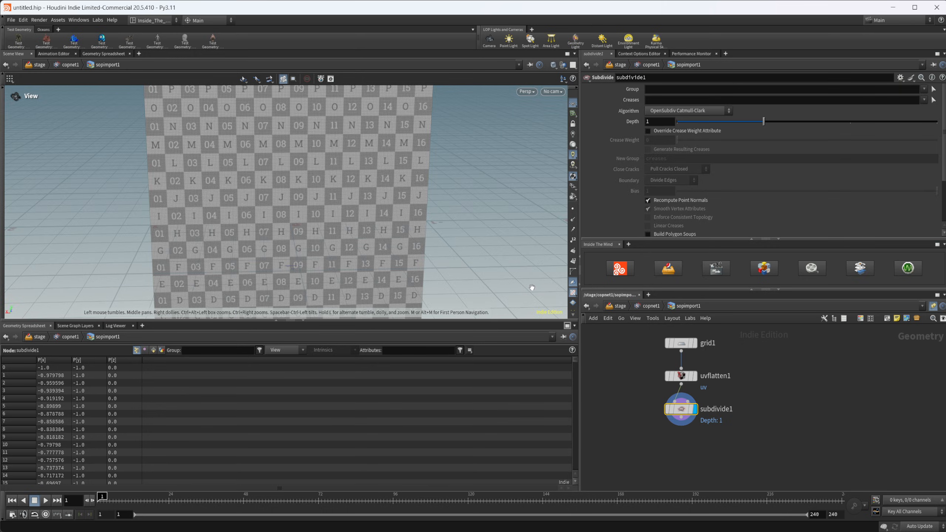
{"action": "mouse_move", "coordinate": [687, 375]}
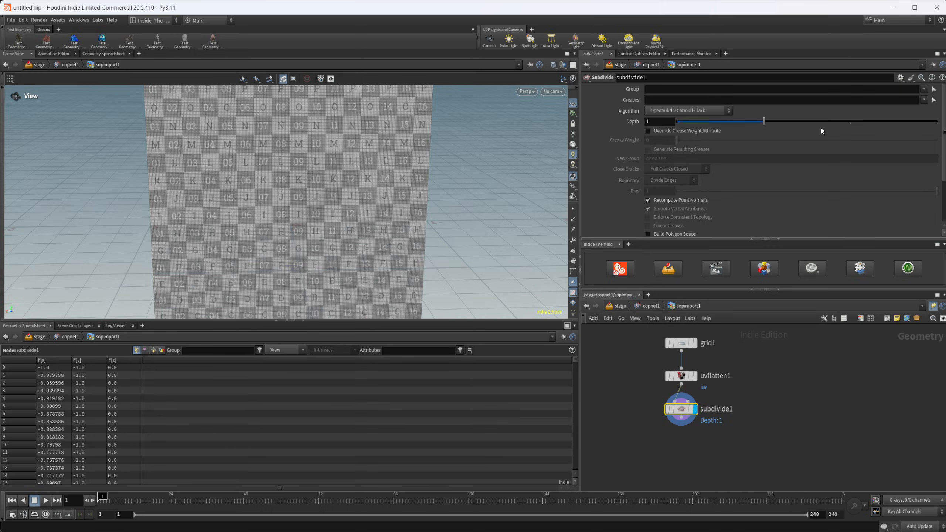
{"action": "left_click", "coordinate": [846, 121]}
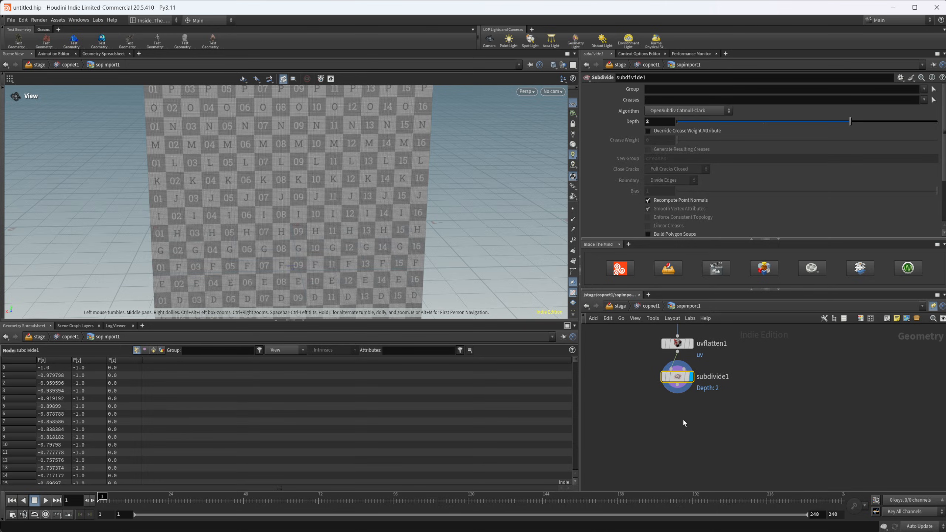
- Add a Point VOP node after the Subdivide node
{"action": "key", "text": "Tab"}
{"action": "type", "text": "point"}
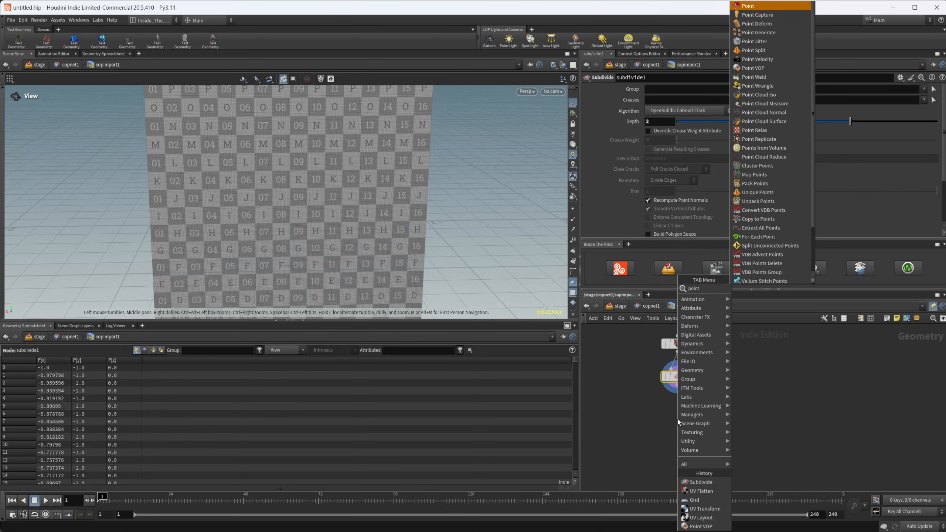
{"action": "type", "text": " vo"}
{"action": "key", "text": "Return"}
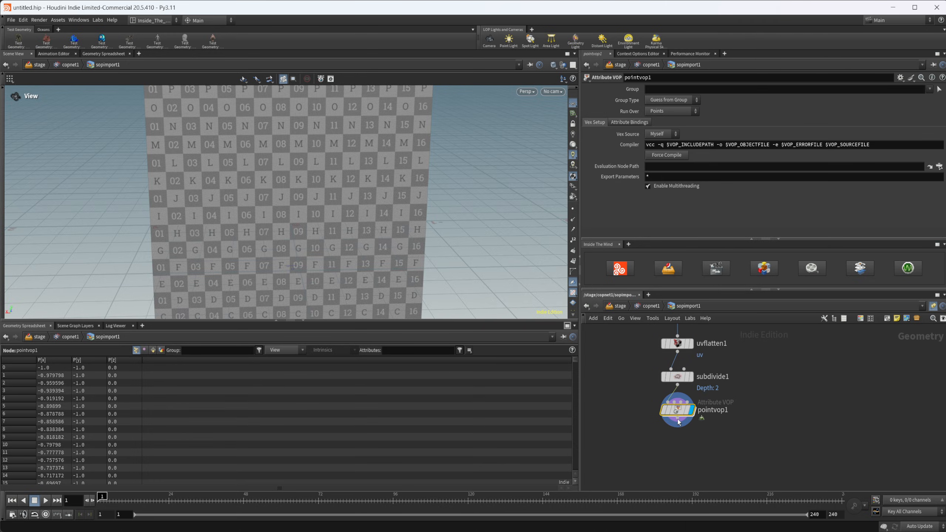
{"action": "left_click", "coordinate": [677, 383]}
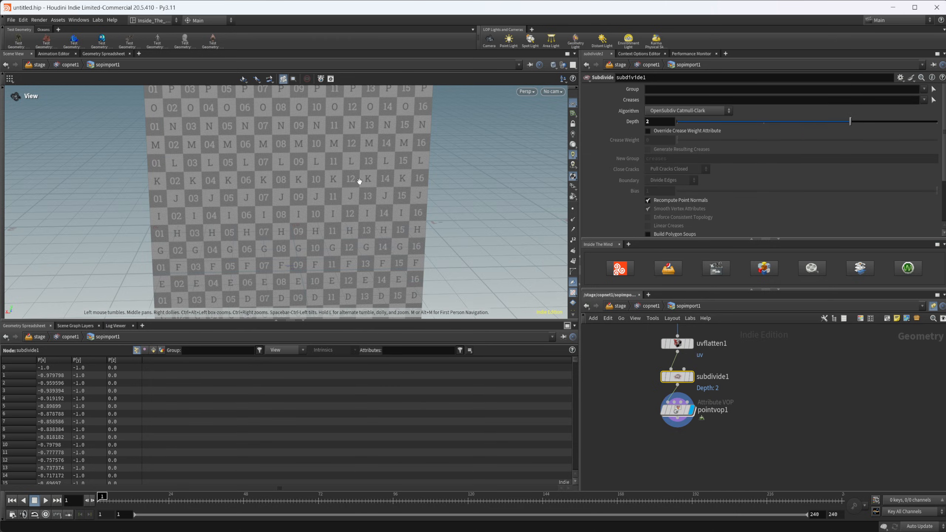
{"action": "right_click_drag", "start_coordinate": [319, 168], "coordinate": [384, 175]}
{"action": "left_click_drag", "start_coordinate": [385, 175], "coordinate": [353, 167]}
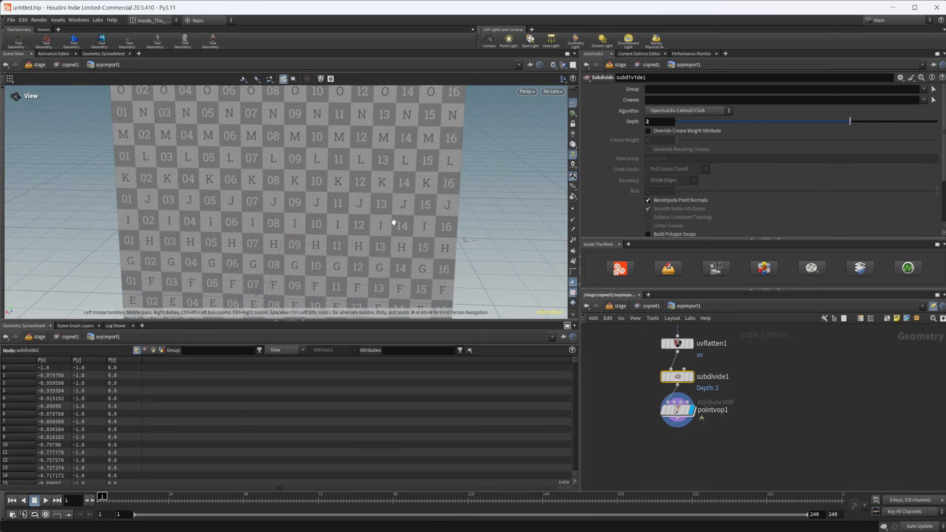
- Enter the Point VOP network and place a Turbulent Noise node between the global parameters and output nodes
{"action": "double_click", "coordinate": [678, 413]}
{"action": "left_click_drag", "start_coordinate": [729, 390], "coordinate": [646, 352]}
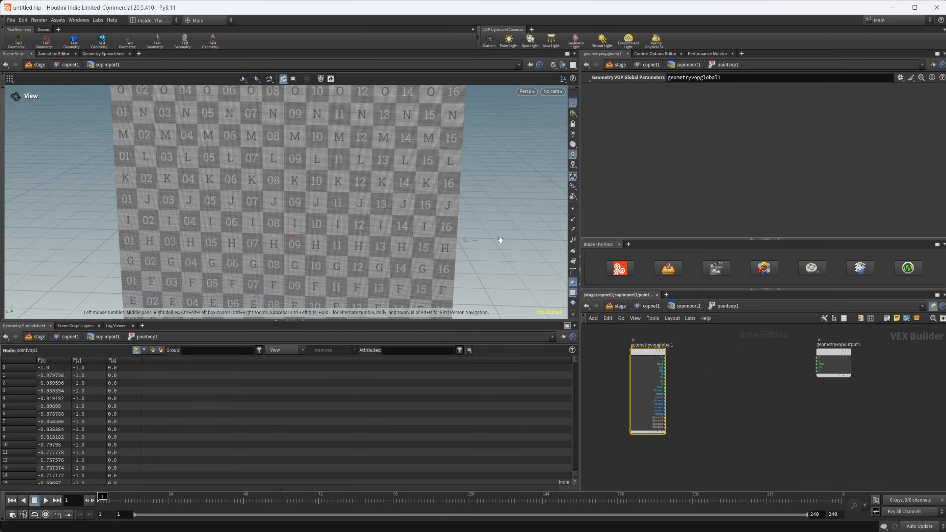
{"action": "key", "text": "Tab"}
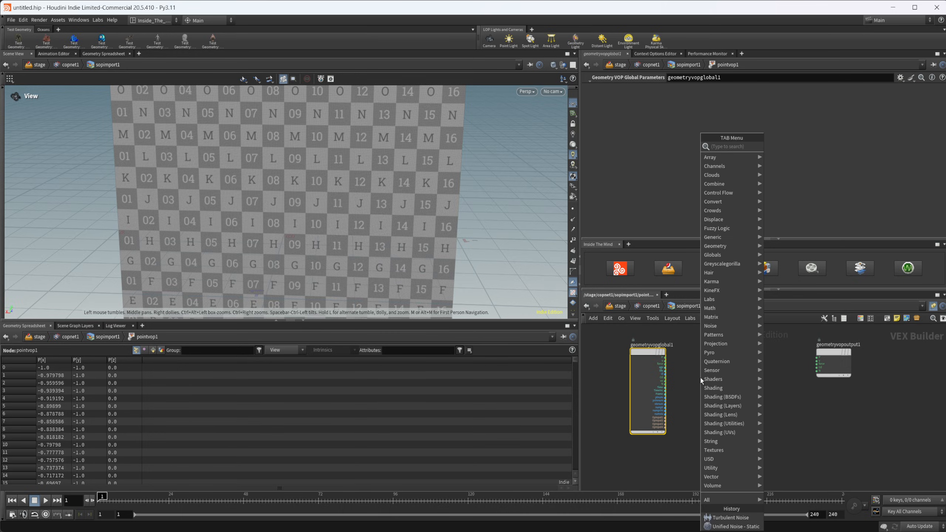
{"action": "type", "text": "turb"}
{"action": "key", "text": "Return"}
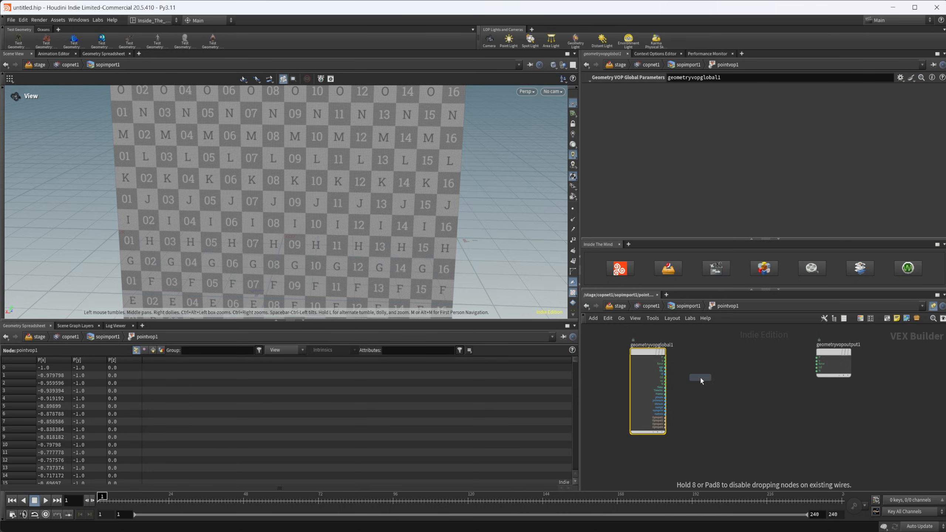
{"action": "left_click", "coordinate": [716, 368]}
{"action": "scroll", "coordinate": [716, 367], "scroll_direction": "up", "scroll_amount": 3}
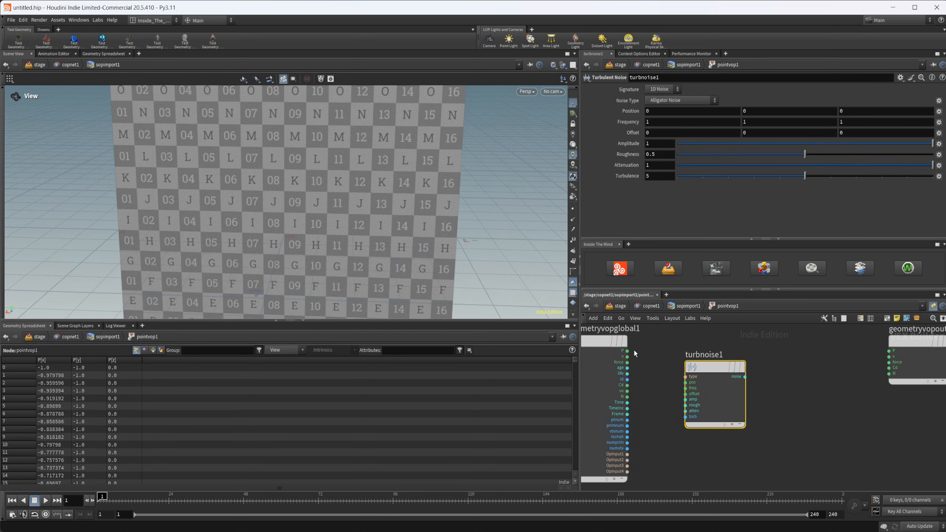
- Wire the global P into the noise's pos input and its noise output into Cd, and set the roughness to 0.723
{"action": "left_click_drag", "start_coordinate": [625, 351], "coordinate": [685, 383]}
{"action": "middle_click_drag", "start_coordinate": [771, 407], "coordinate": [714, 424]}
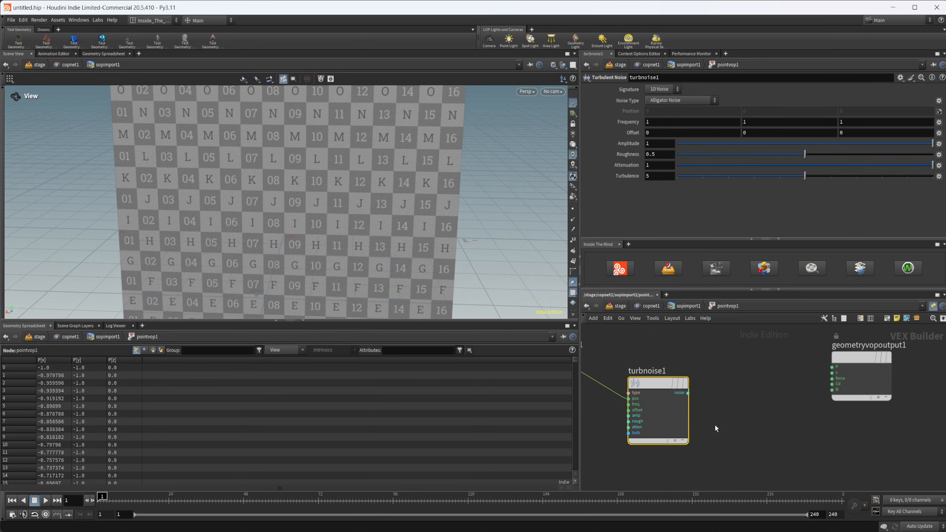
{"action": "left_click_drag", "start_coordinate": [688, 393], "coordinate": [832, 384]}
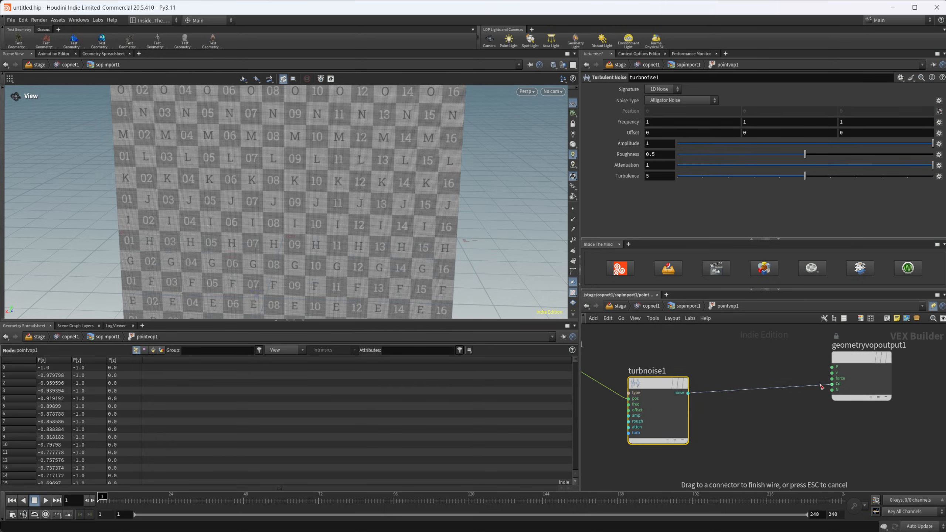
{"action": "left_click", "coordinate": [573, 293]}
{"action": "scroll", "coordinate": [281, 196], "scroll_direction": "down", "scroll_amount": 3}
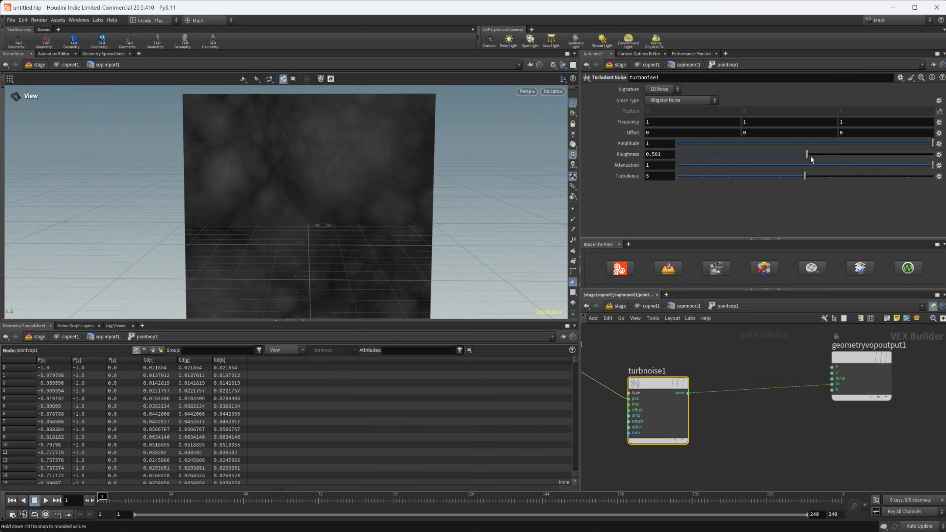
{"action": "left_click_drag", "start_coordinate": [810, 155], "coordinate": [862, 156]}
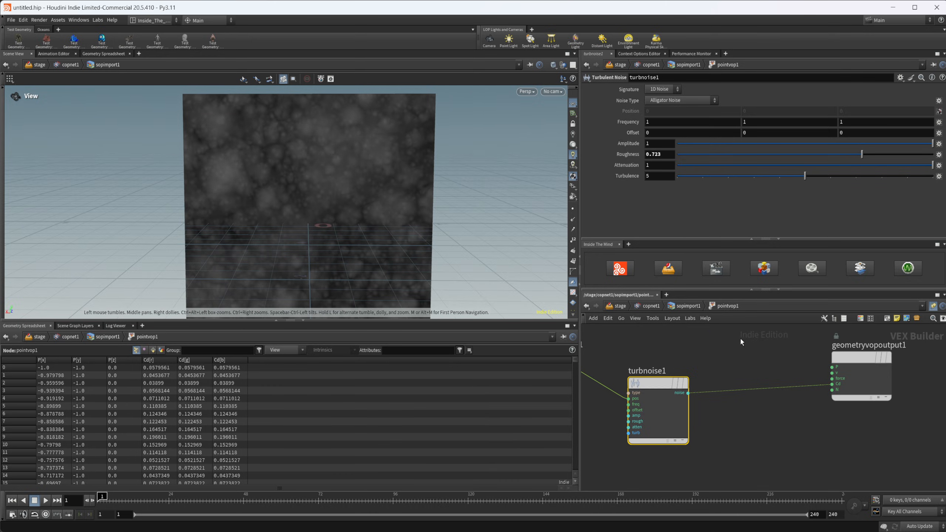
- Try the Perlin, Original Perlin, Sparse Convolution and Simplex noise types on the Turbulent Noise node, and return it to Alligator Noise
{"action": "left_click", "coordinate": [680, 100]}
{"action": "left_click", "coordinate": [680, 109]}
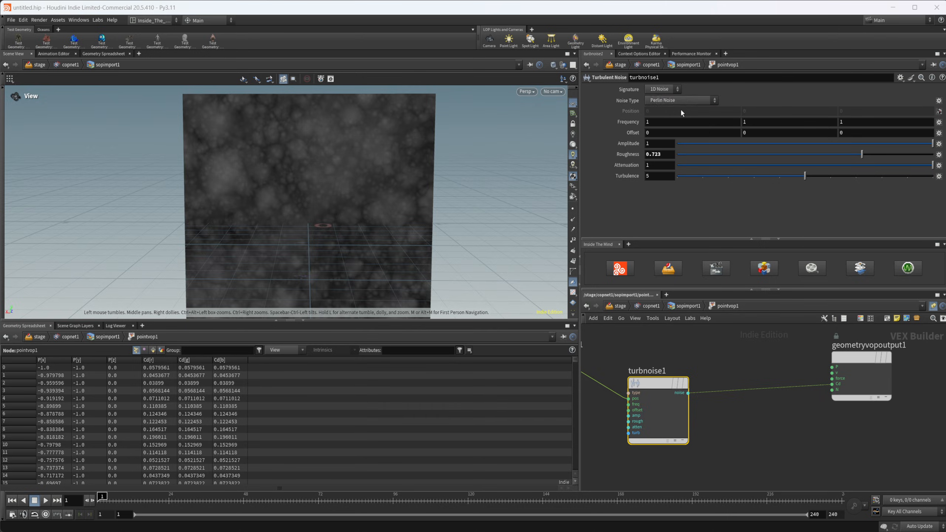
{"action": "left_click", "coordinate": [691, 100]}
{"action": "left_click", "coordinate": [670, 118]}
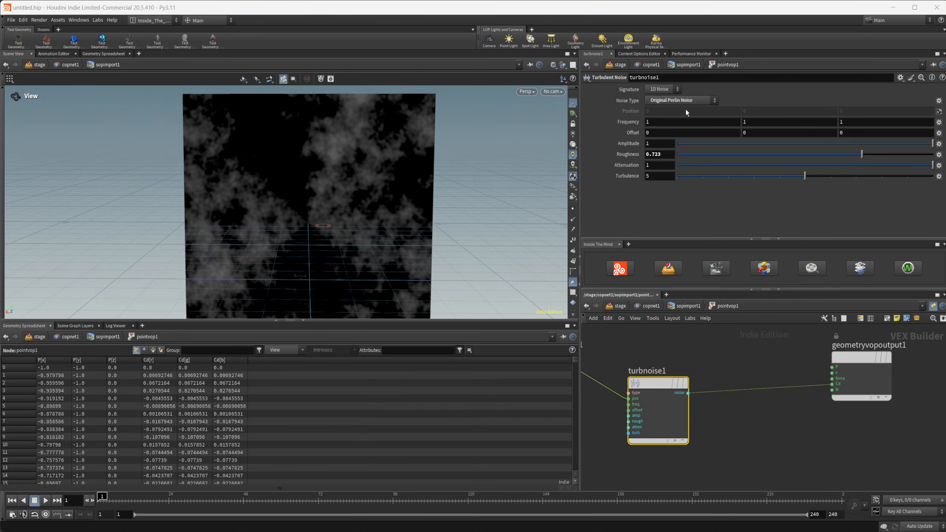
{"action": "left_click", "coordinate": [685, 102]}
{"action": "left_click", "coordinate": [680, 128]}
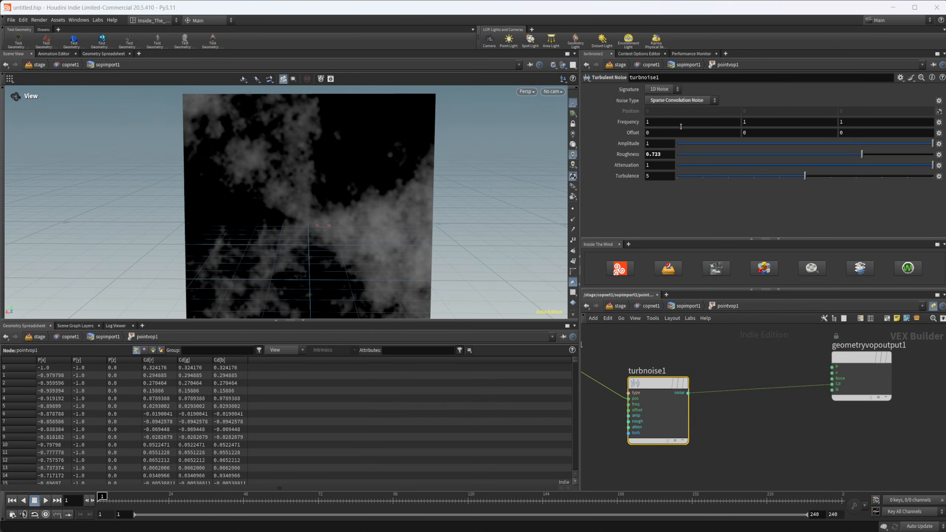
{"action": "left_click", "coordinate": [690, 102]}
{"action": "left_click", "coordinate": [682, 145]}
{"action": "left_click", "coordinate": [692, 103]}
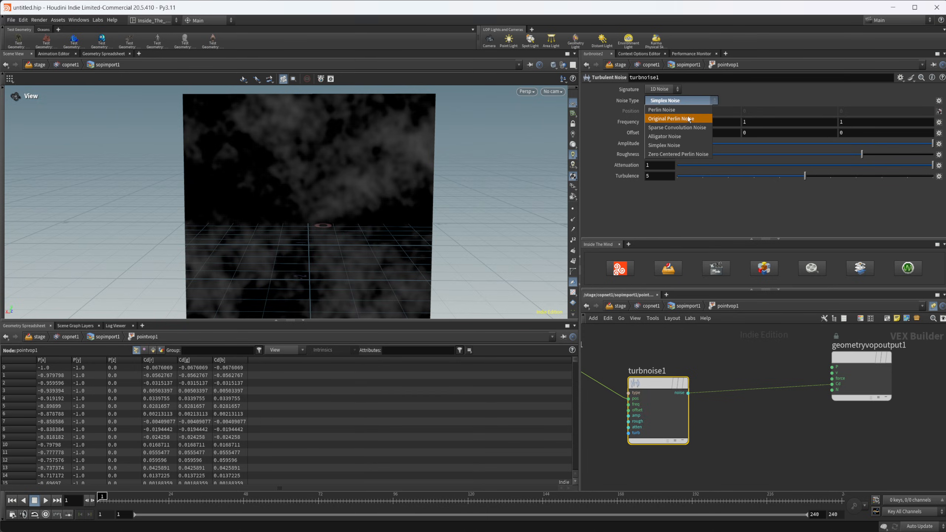
{"action": "left_click", "coordinate": [693, 140]}
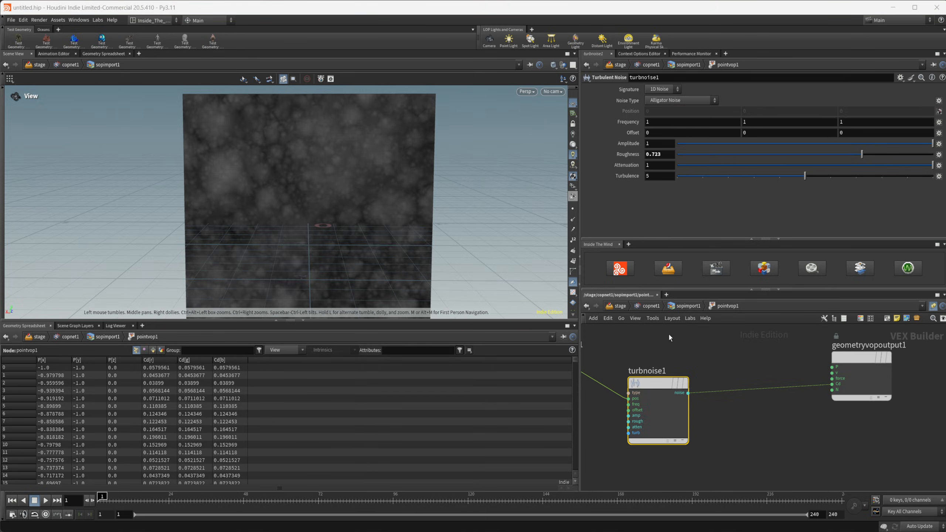
- Return to the copnet1 network and set the Rasterize Setup node's space to UVs
{"action": "key", "text": "u"}
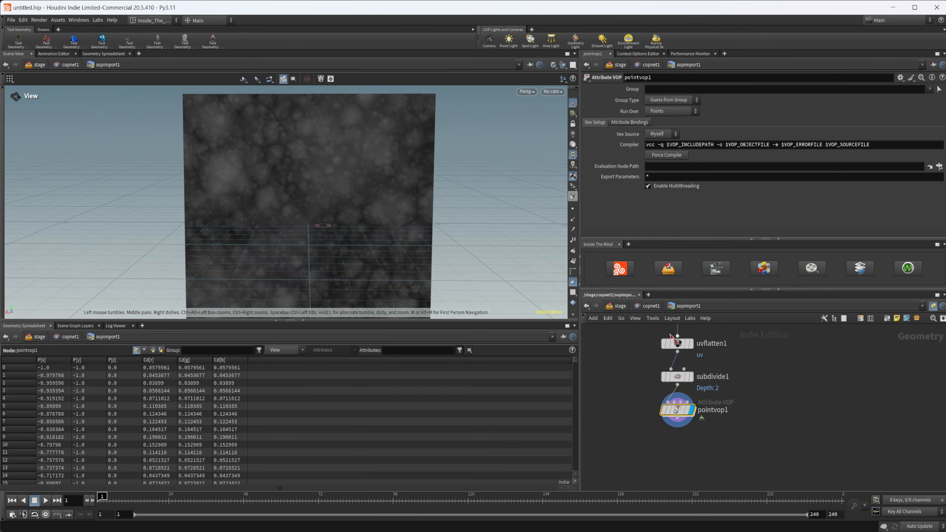
{"action": "left_click", "coordinate": [651, 305]}
{"action": "left_click", "coordinate": [675, 405]}
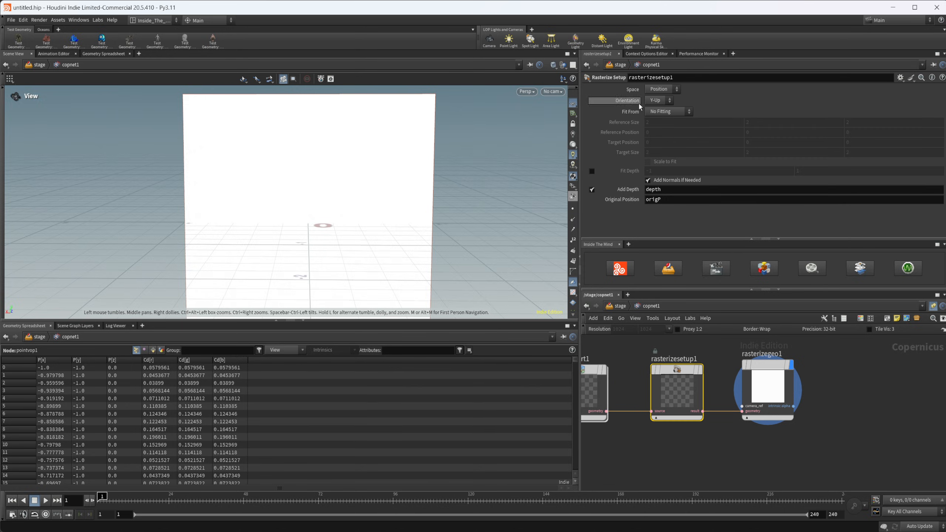
{"action": "left_click", "coordinate": [663, 89]}
{"action": "left_click", "coordinate": [659, 98]}
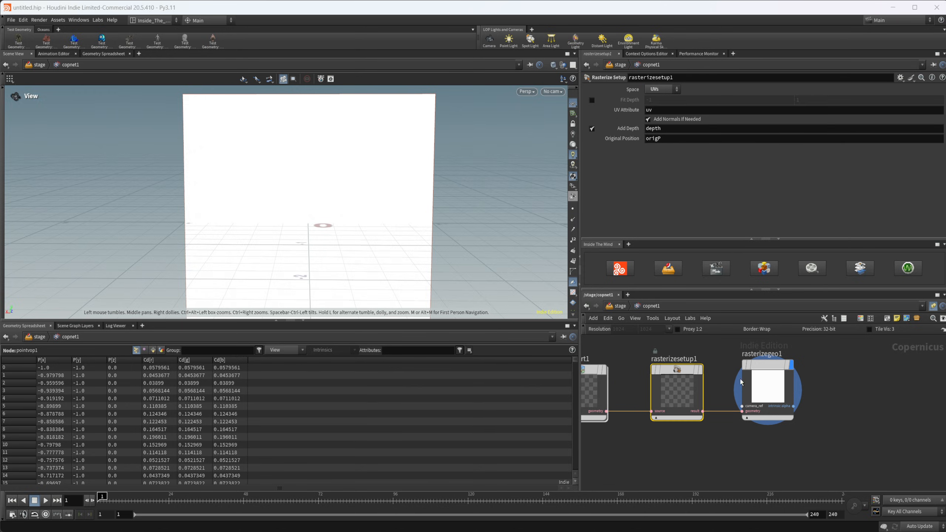
- Add a second Mono output named Cd to the Rasterize Geometry node and display that output
{"action": "left_click", "coordinate": [767, 388]}
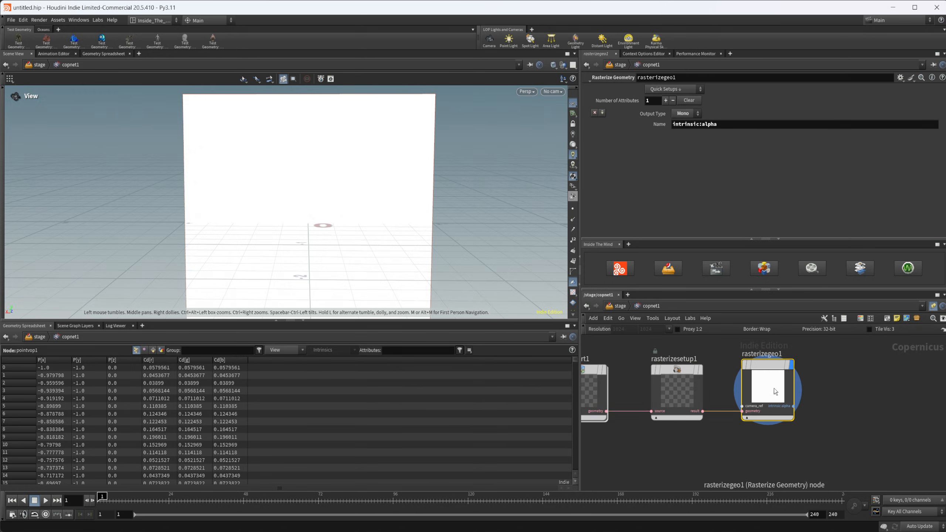
{"action": "left_click", "coordinate": [665, 101]}
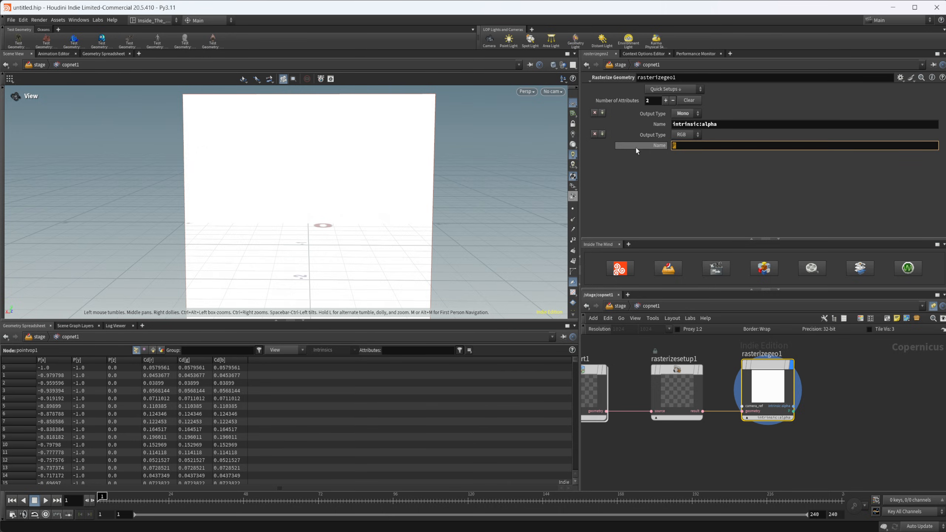
{"action": "type", "text": "Cd"}
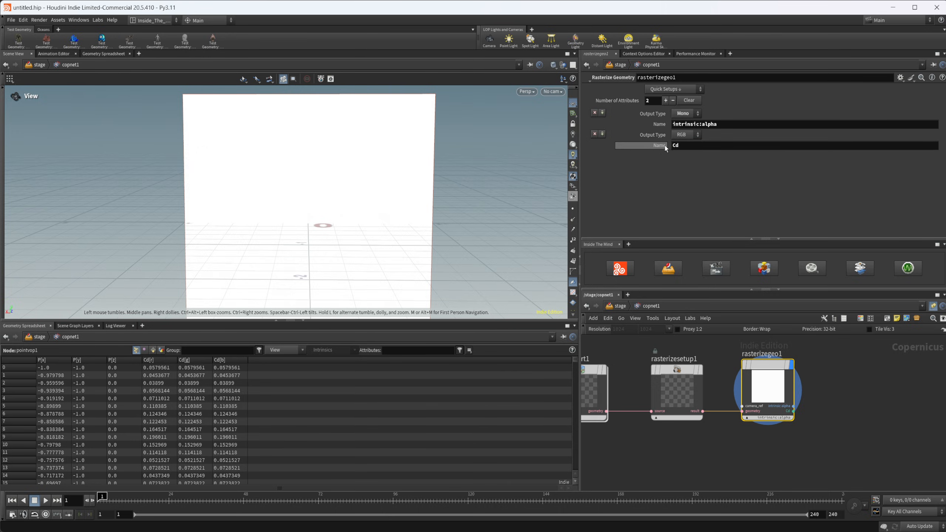
{"action": "left_click", "coordinate": [687, 136]}
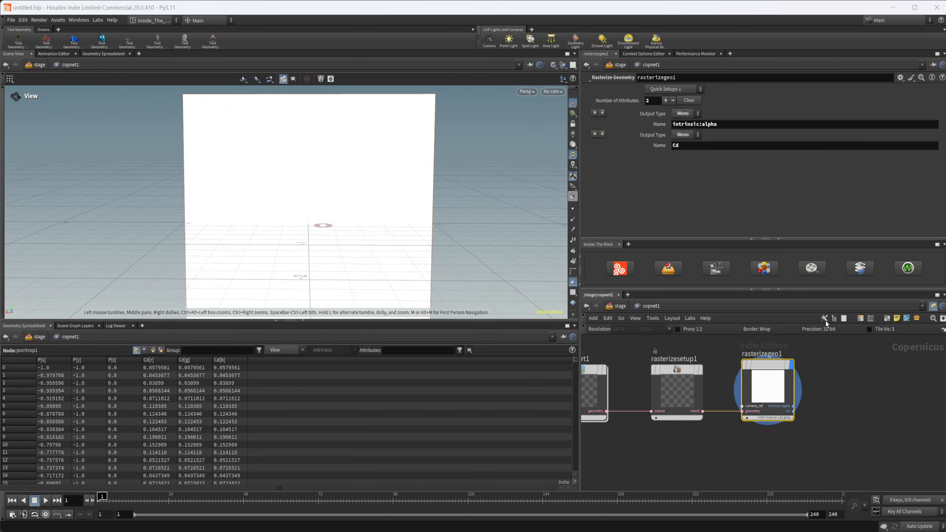
{"action": "middle_click_drag", "start_coordinate": [816, 379], "coordinate": [787, 373]}
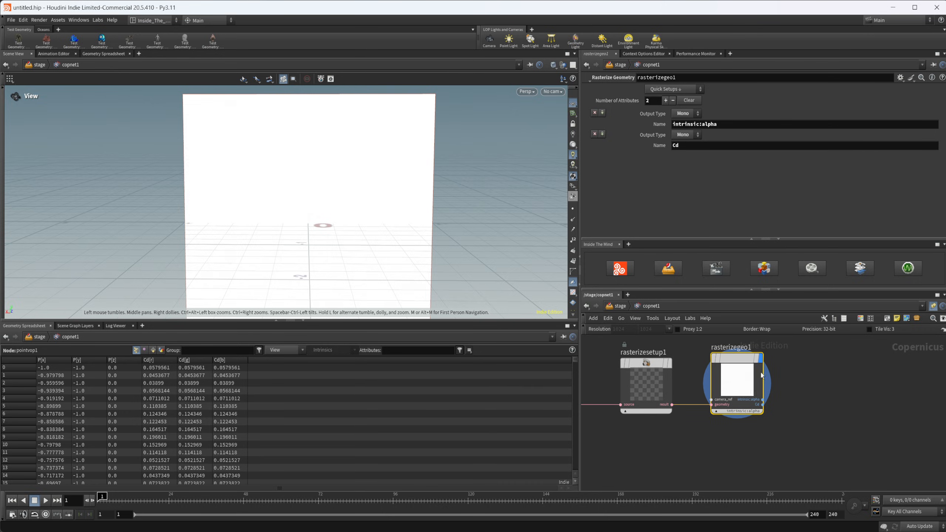
{"action": "left_click", "coordinate": [756, 415]}
{"action": "left_click", "coordinate": [780, 425]}
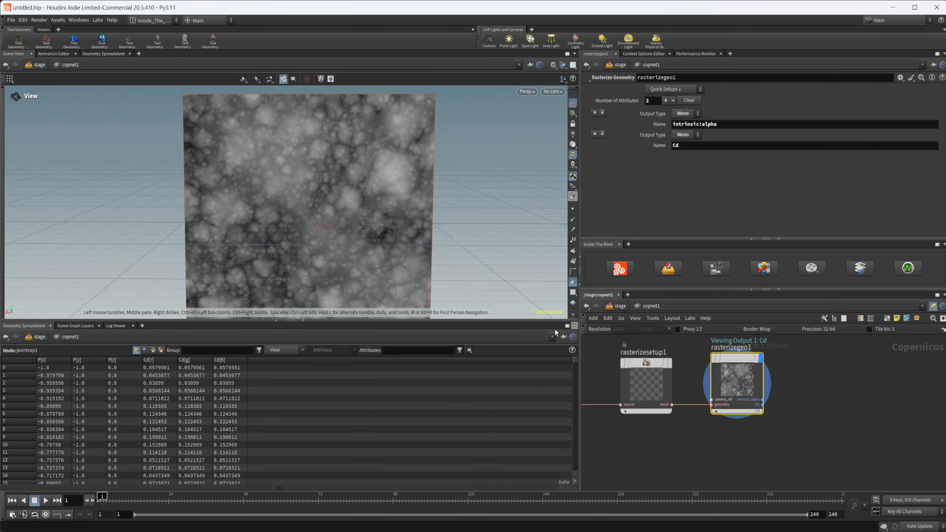
- Preview the rasterized Cd noise as repeating tiles and examine the seams between neighbouring copies
{"action": "middle_click_drag", "start_coordinate": [702, 428], "coordinate": [675, 438]}
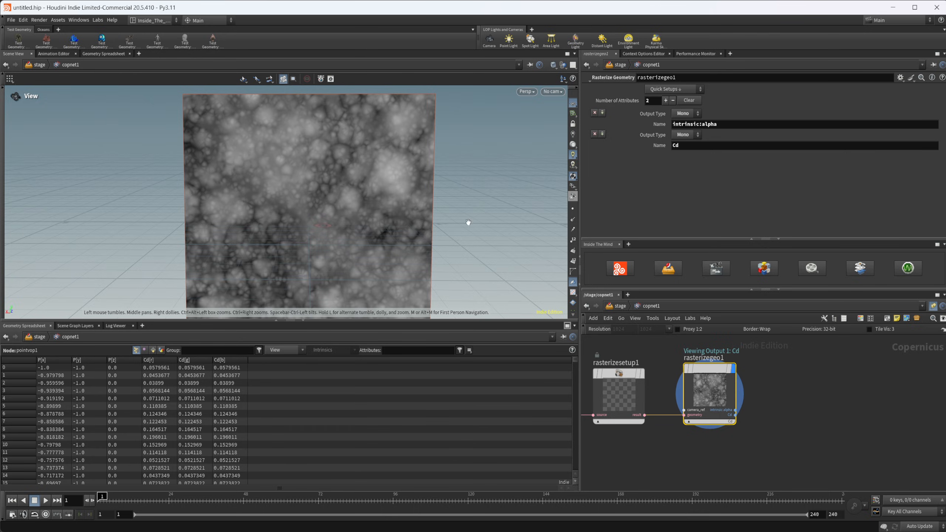
{"action": "left_click_drag", "start_coordinate": [384, 260], "coordinate": [226, 145]}
{"action": "left_click_drag", "start_coordinate": [311, 222], "coordinate": [322, 178]}
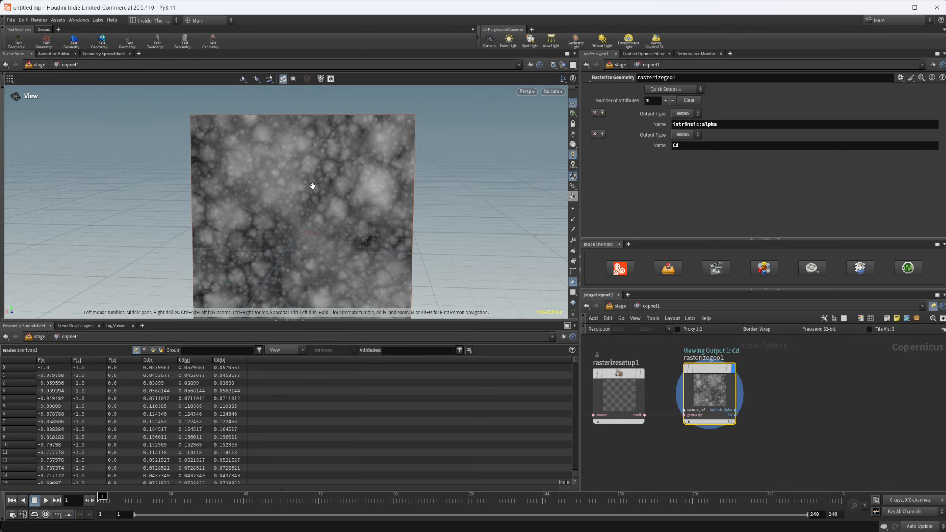
{"action": "left_click", "coordinate": [869, 329]}
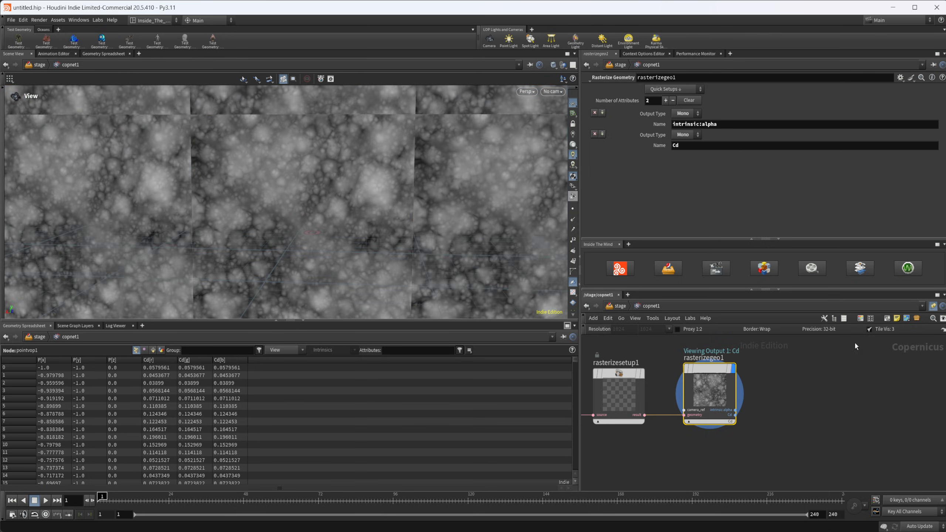
{"action": "scroll", "coordinate": [219, 165], "scroll_direction": "up", "scroll_amount": 3}
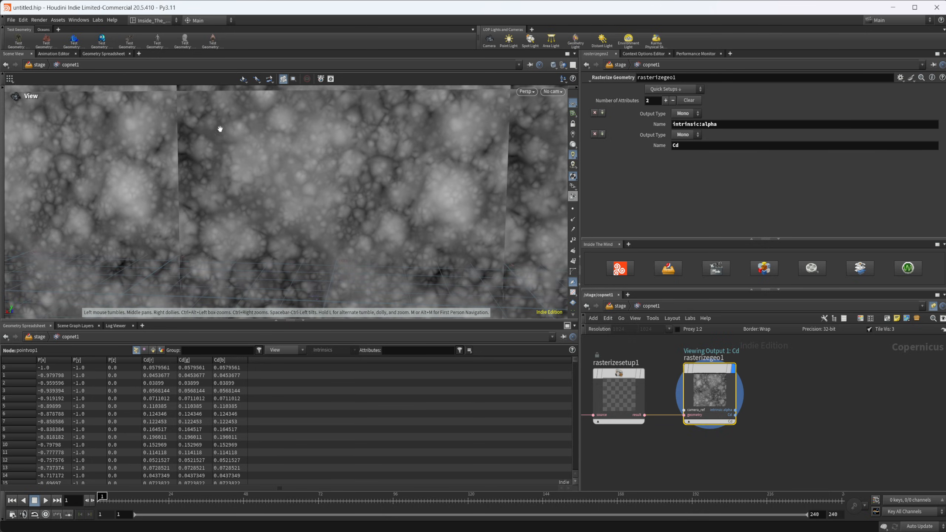
{"action": "right_click_drag", "start_coordinate": [442, 213], "coordinate": [412, 241]}
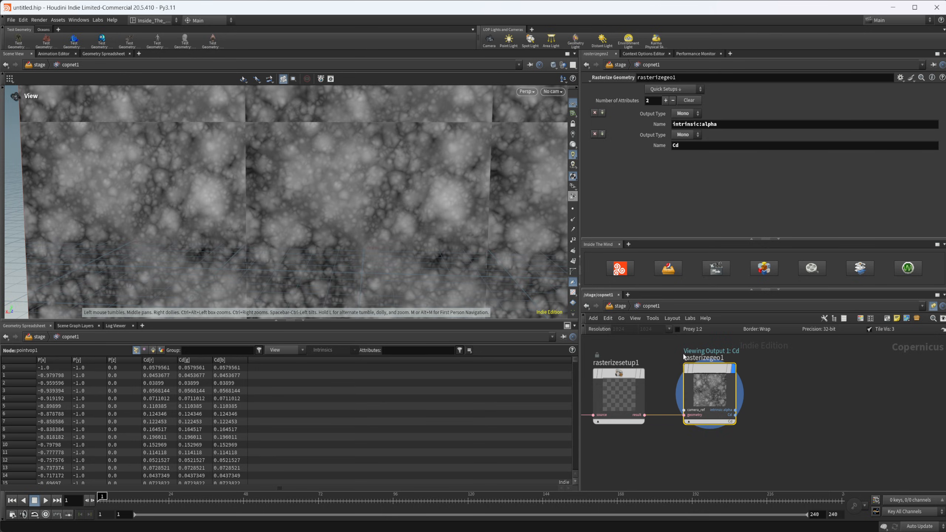
- Add a Transform 2D node, wire the Rasterize Geometry node's Cd output into its source input, and display it
{"action": "middle_click_drag", "start_coordinate": [778, 404], "coordinate": [705, 404]}
{"action": "key", "text": "Tab"}
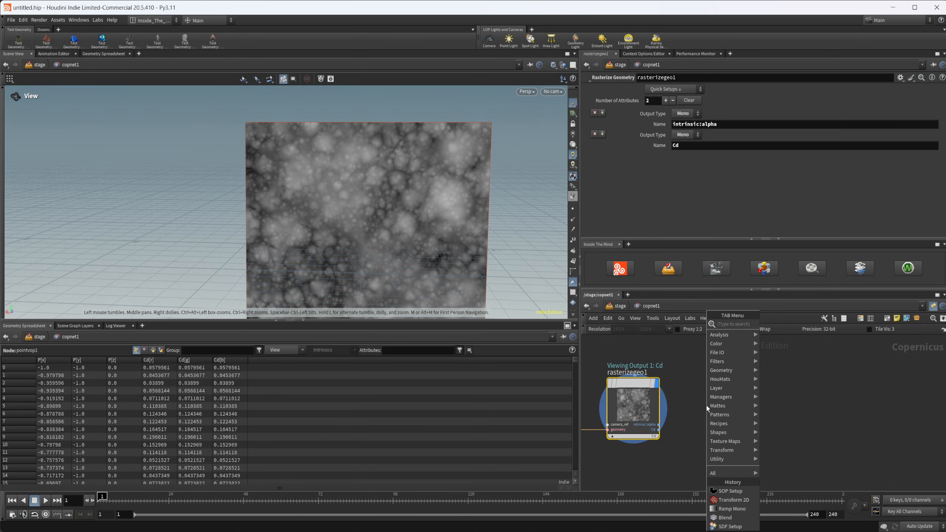
{"action": "type", "text": "tra"}
{"action": "key", "text": "Return"}
{"action": "left_click", "coordinate": [707, 406]}
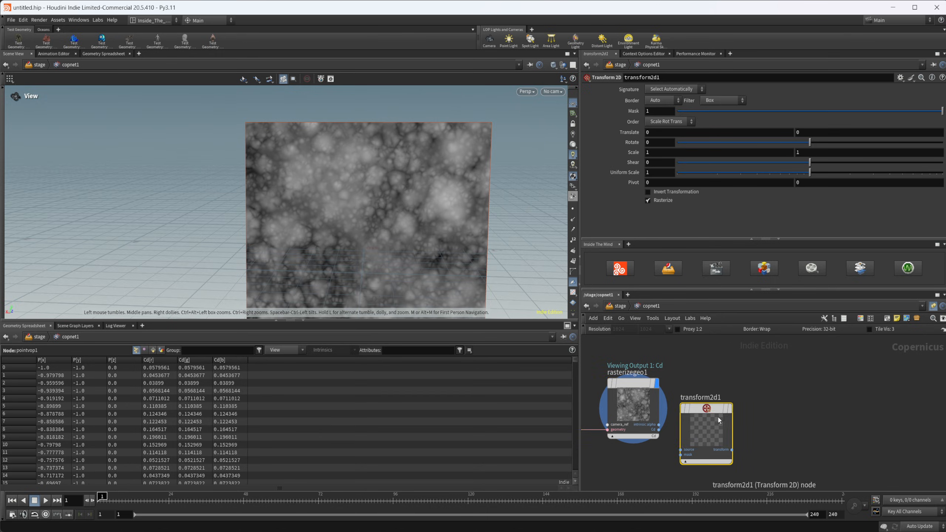
{"action": "scroll", "coordinate": [727, 401], "scroll_direction": "up", "scroll_amount": 3}
{"action": "left_click", "coordinate": [630, 442]}
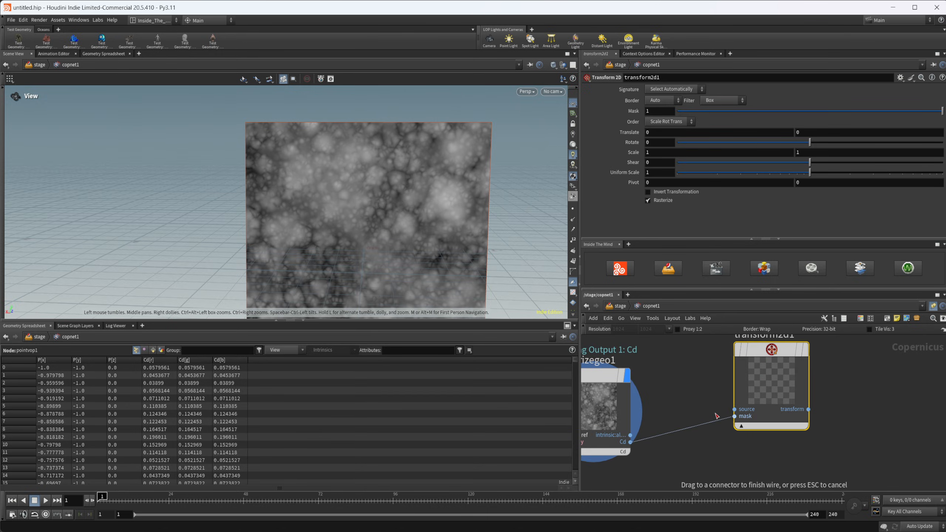
{"action": "left_click", "coordinate": [735, 409]}
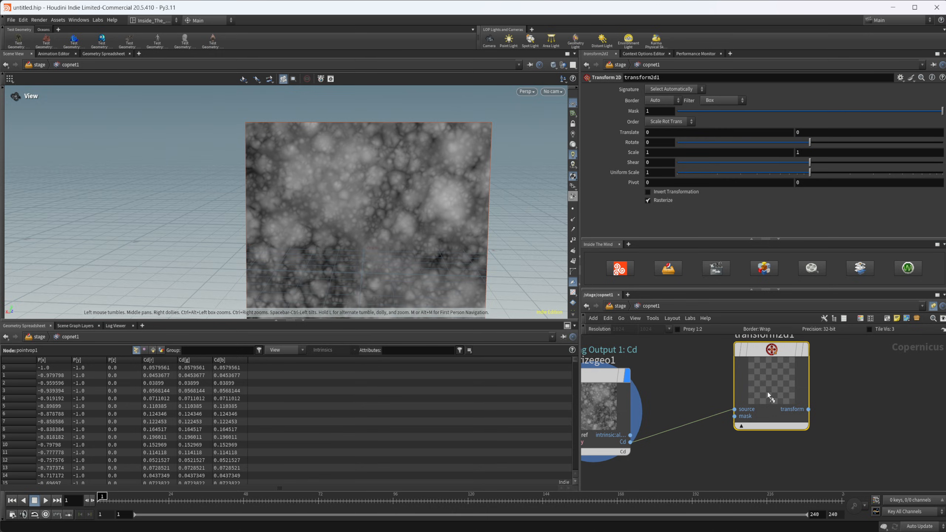
{"action": "key", "text": "r"}
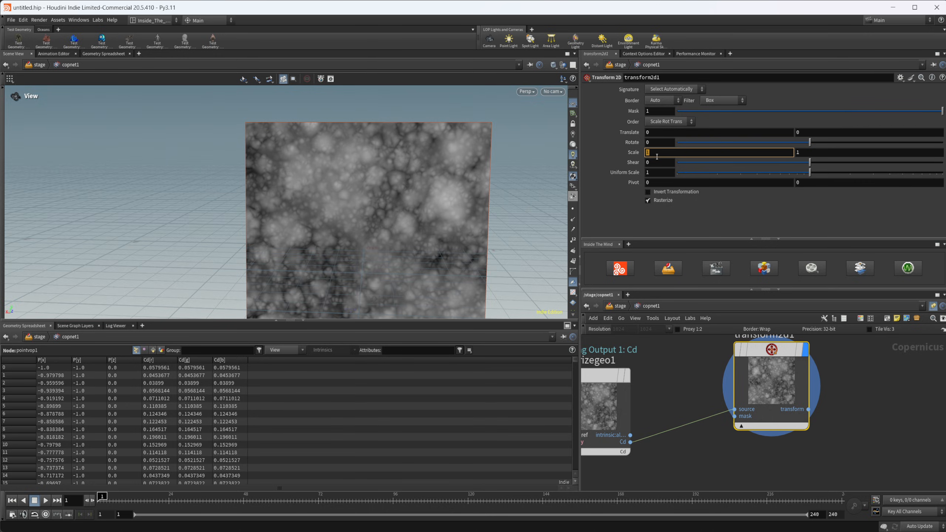
- Mirror the noise by setting the Transform 2D node's X scale to -1, and compare it with the node bypassed
{"action": "key", "text": "Return"}
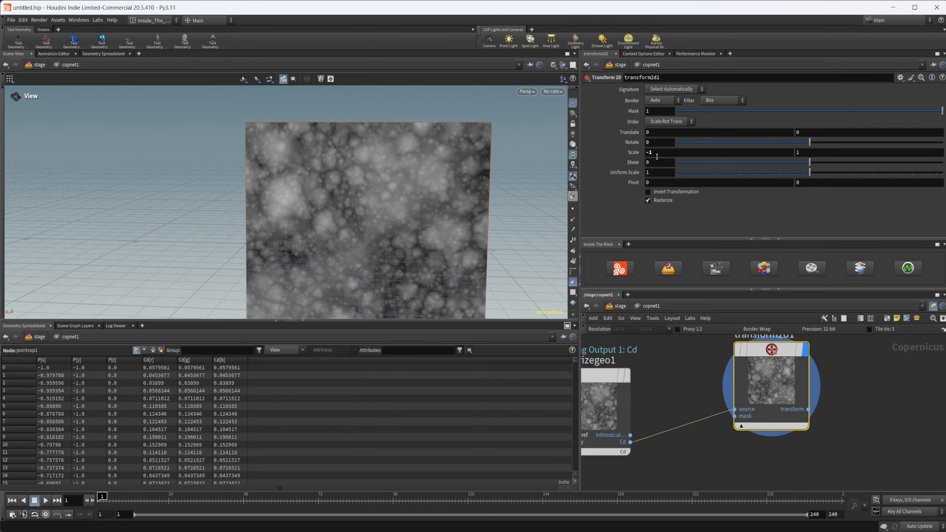
{"action": "middle_click_drag", "start_coordinate": [753, 364], "coordinate": [739, 408]}
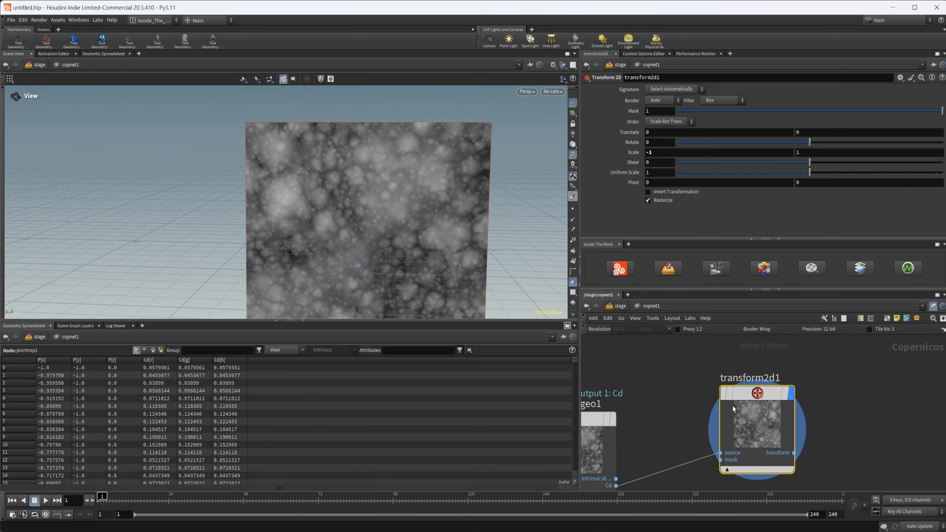
{"action": "left_click", "coordinate": [722, 360]}
{"action": "left_click", "coordinate": [721, 359]}
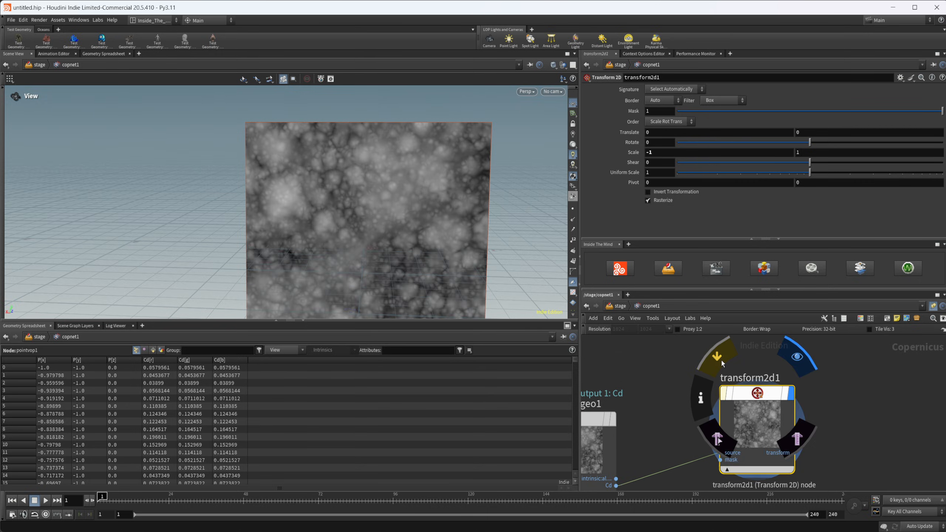
{"action": "left_click", "coordinate": [721, 359]}
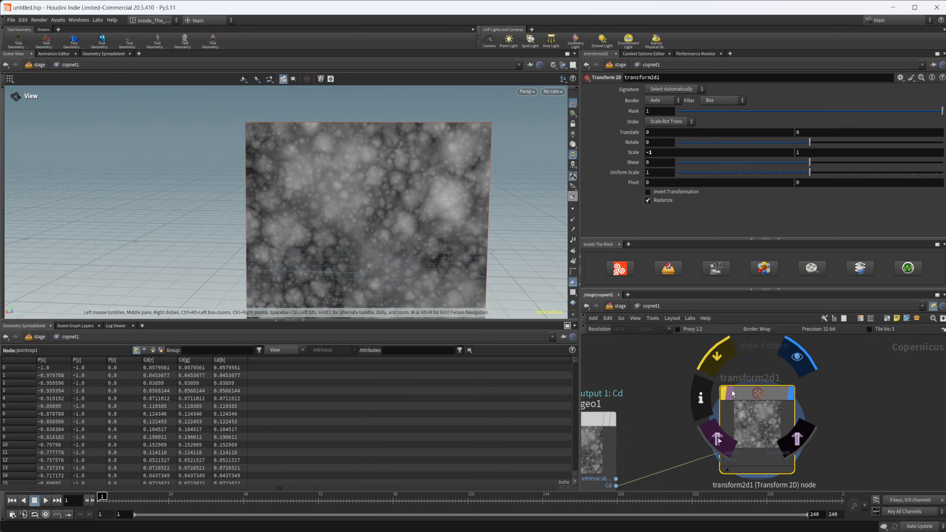
{"action": "left_click", "coordinate": [720, 360]}
- Add a Blend node, wire the rasterized Cd into bg and the Transform 2D output into fg, and display the blend
{"action": "scroll", "coordinate": [781, 395], "scroll_direction": "down", "scroll_amount": 3}
{"action": "key", "text": "Tab"}
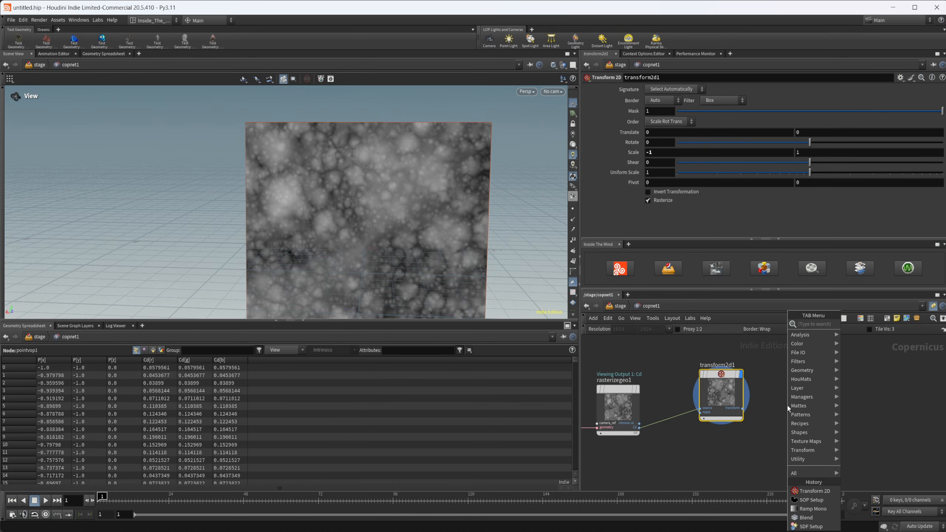
{"action": "type", "text": "ble"}
{"action": "key", "text": "Return"}
{"action": "left_click", "coordinate": [787, 406]}
{"action": "scroll", "coordinate": [753, 391], "scroll_direction": "up", "scroll_amount": 2}
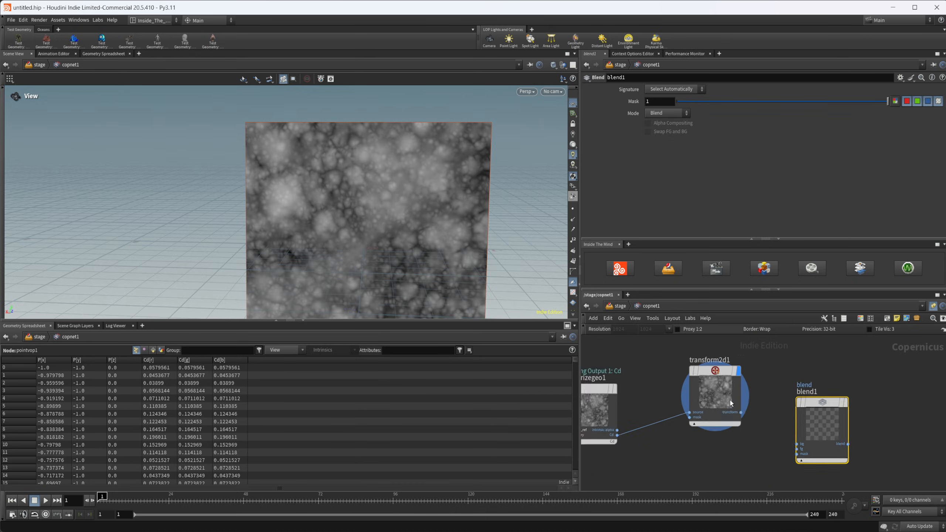
{"action": "scroll", "coordinate": [731, 403], "scroll_direction": "up", "scroll_amount": 1}
{"action": "left_click_drag", "start_coordinate": [595, 442], "coordinate": [810, 452]}
{"action": "middle_click_drag", "start_coordinate": [588, 427], "coordinate": [626, 413]}
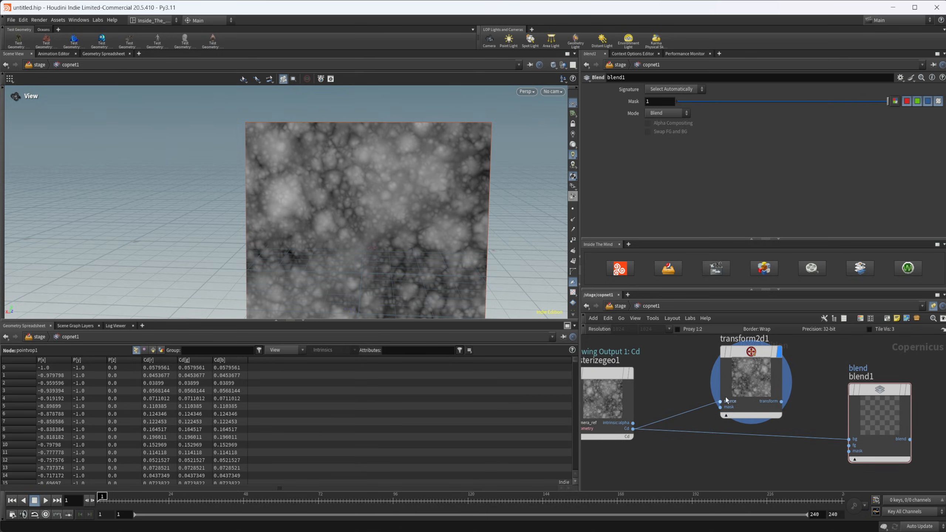
{"action": "left_click_drag", "start_coordinate": [781, 402], "coordinate": [850, 445]}
{"action": "left_click", "coordinate": [865, 424]}
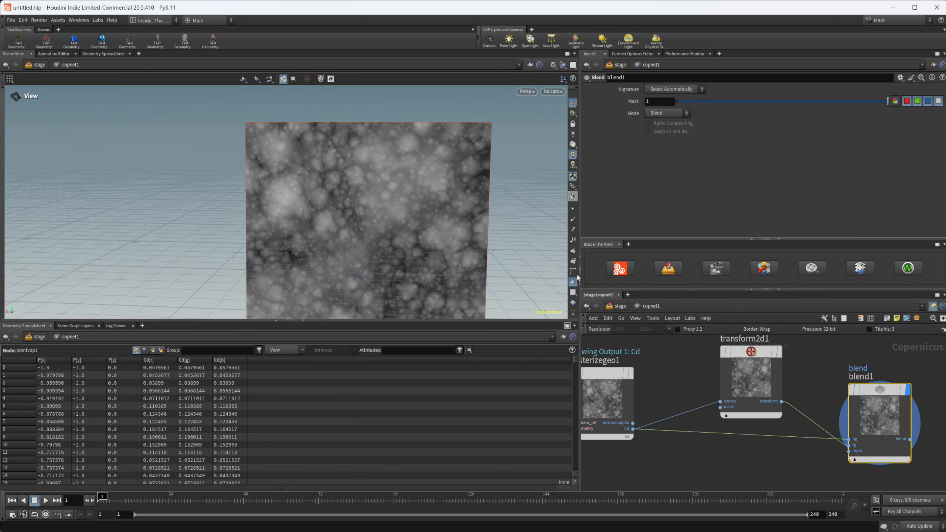
- Add a Ramp Mono node below the Transform 2D node and display its gradient
{"action": "middle_click_drag", "start_coordinate": [768, 466], "coordinate": [729, 404]}
{"action": "key", "text": "Tab"}
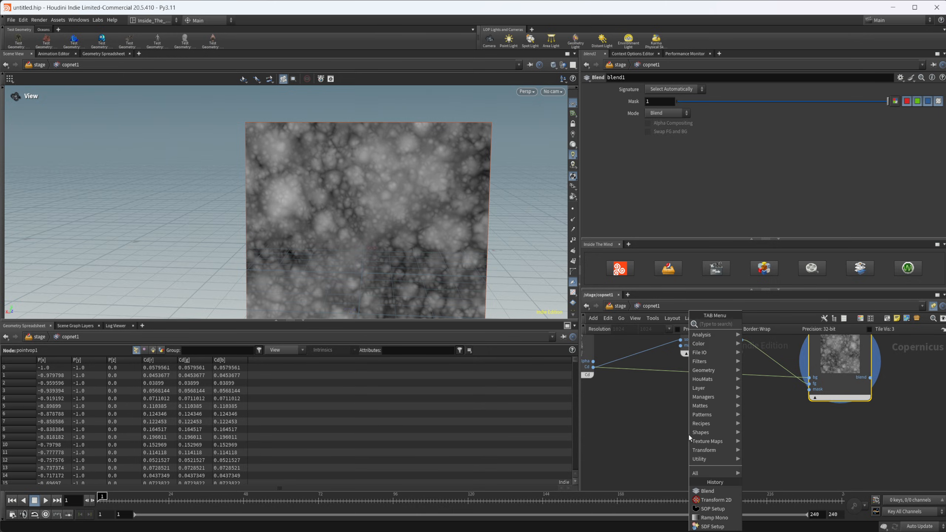
{"action": "type", "text": "ram"}
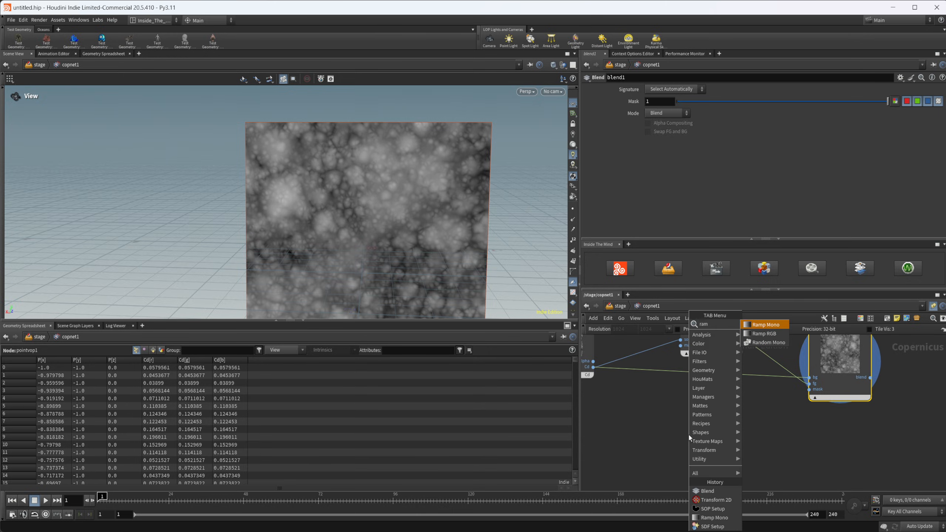
{"action": "key", "text": "Return"}
{"action": "left_click", "coordinate": [687, 434]}
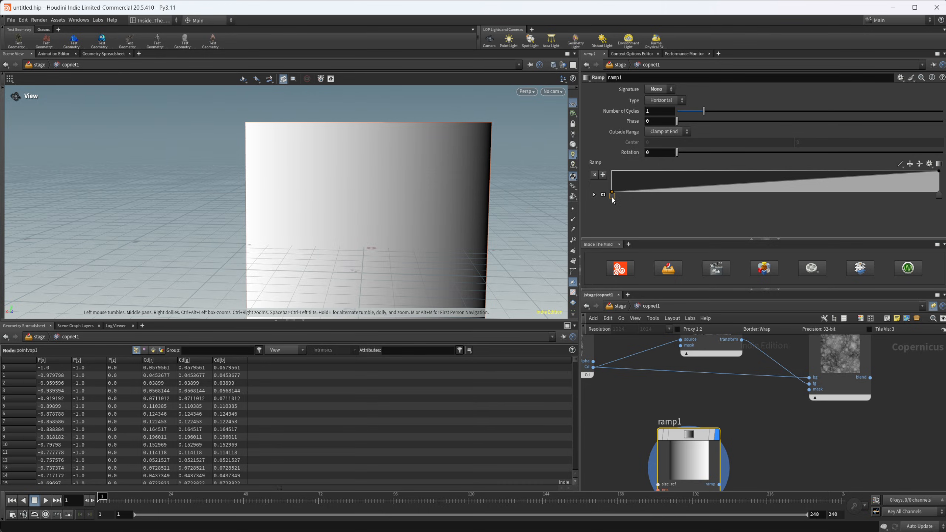
- Set the ramp's interpolation to B-Spline, move its first point to position 0.888761, and add a point between it and the end
{"action": "left_click", "coordinate": [595, 194]}
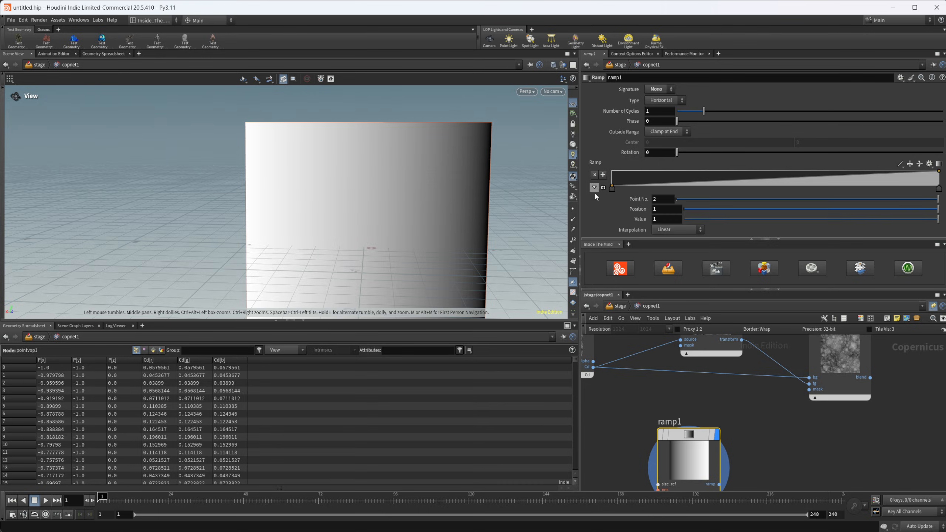
{"action": "left_click", "coordinate": [673, 229]}
{"action": "left_click", "coordinate": [678, 283]}
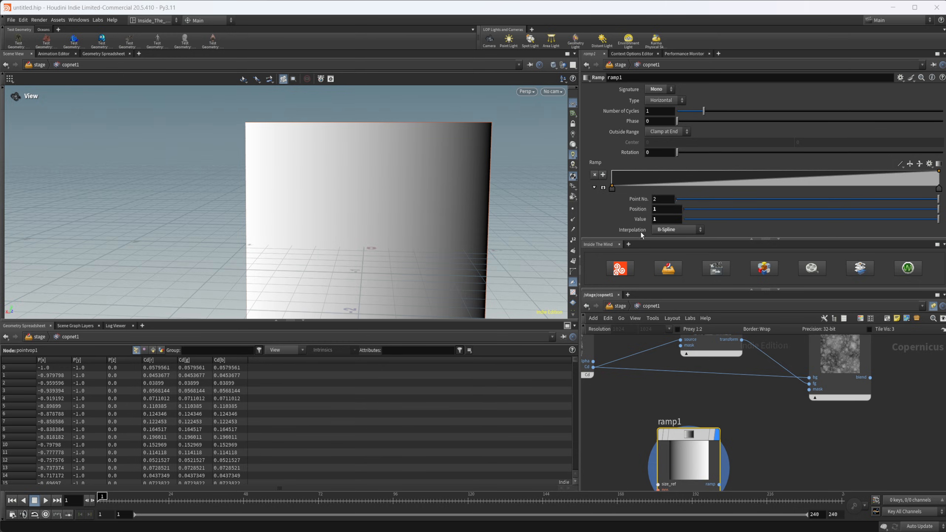
{"action": "left_click", "coordinate": [612, 188]}
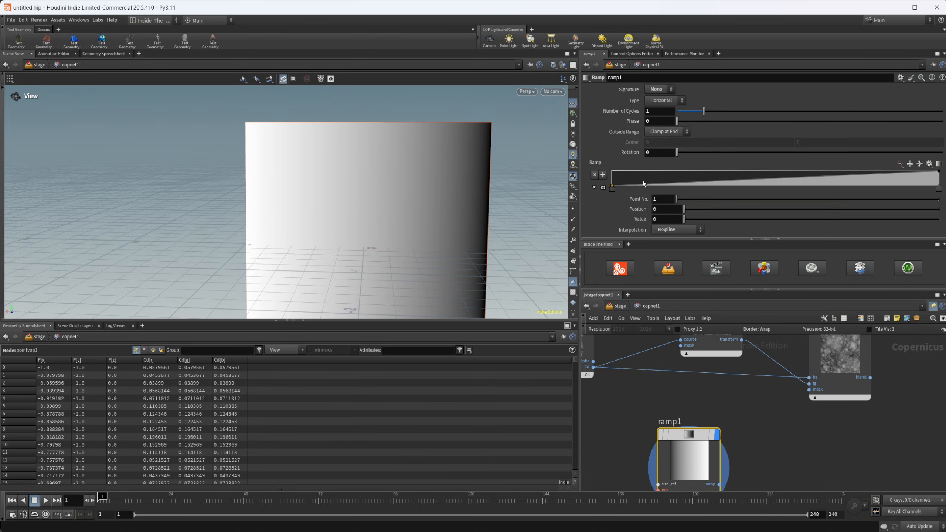
{"action": "left_click_drag", "start_coordinate": [621, 189], "coordinate": [903, 188]}
{"action": "left_click", "coordinate": [886, 188]}
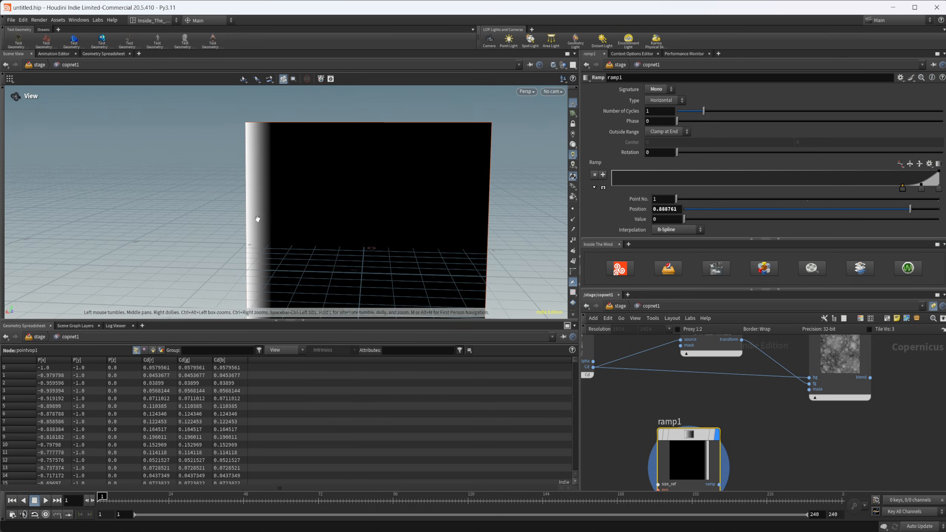
{"action": "left_click_drag", "start_coordinate": [258, 220], "coordinate": [260, 176]}
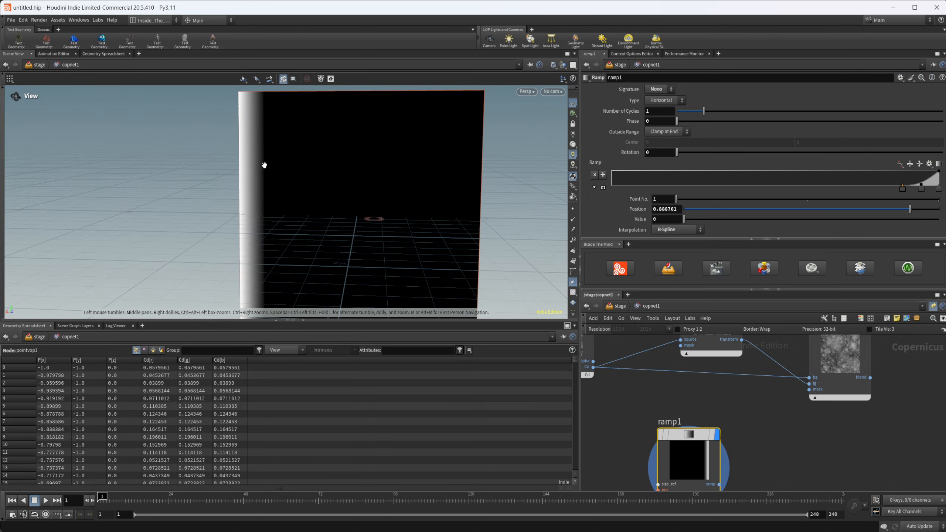
- Wire the ramp output into the Blend node's mask input, display the Blend node, and reselect the Ramp node
{"action": "middle_click_drag", "start_coordinate": [753, 416], "coordinate": [724, 385]}
{"action": "middle_click_drag", "start_coordinate": [695, 405], "coordinate": [705, 413]}
{"action": "left_click_drag", "start_coordinate": [660, 469], "coordinate": [749, 373]}
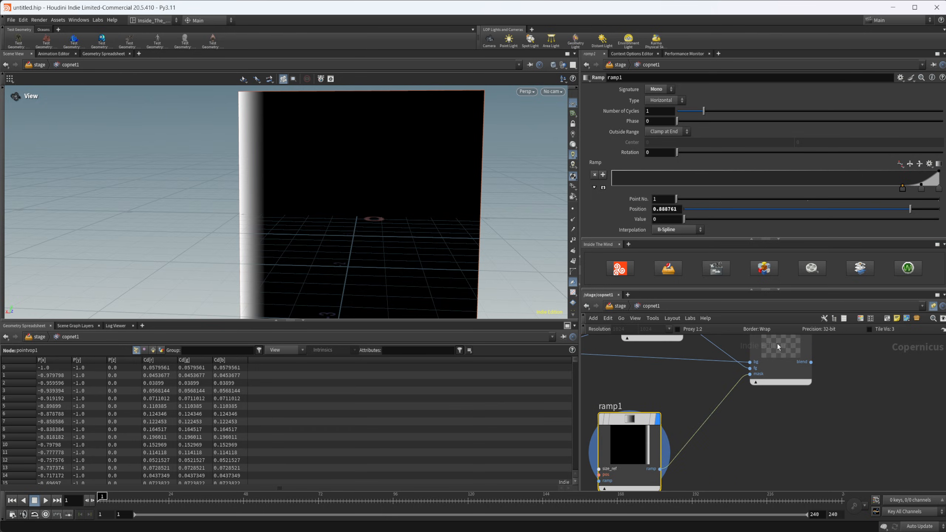
{"action": "left_click", "coordinate": [778, 344]}
{"action": "key", "text": "r"}
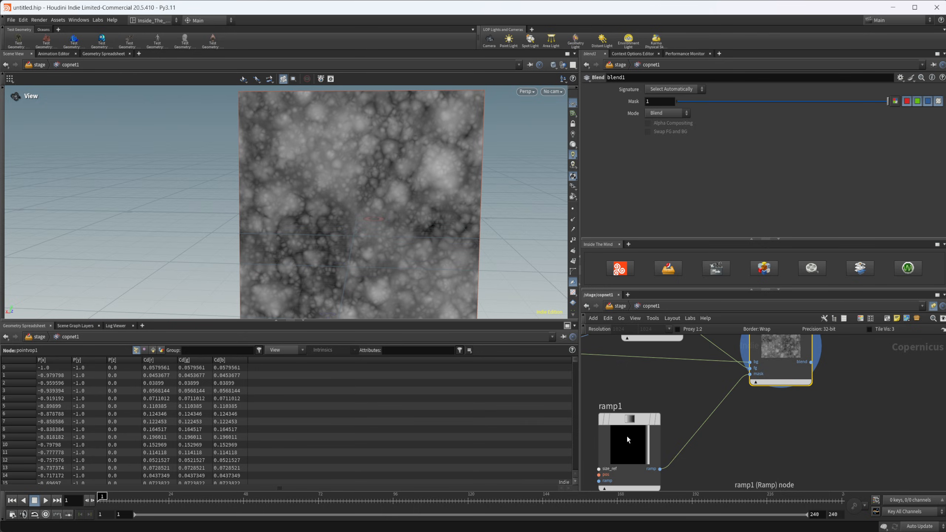
{"action": "left_click", "coordinate": [644, 434]}
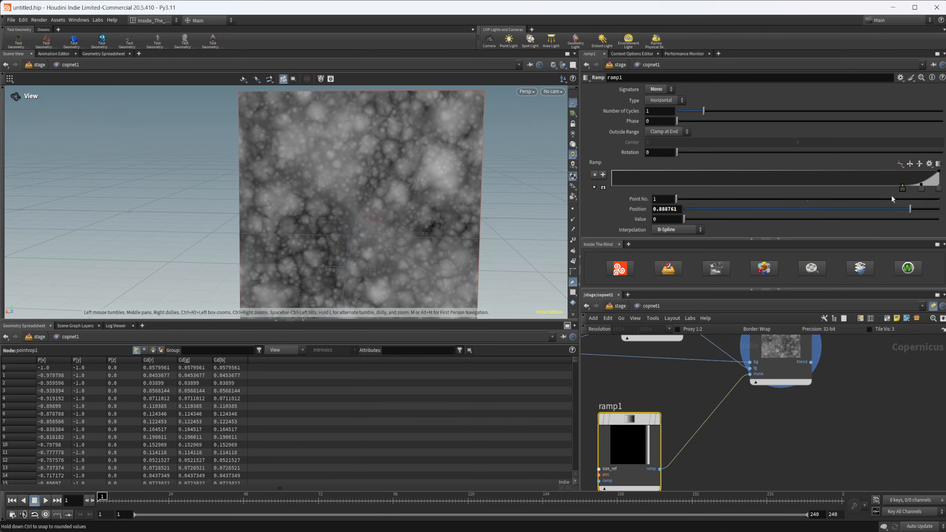
- Reshape the ramp's falloff by moving its two middle points, placing point 2 at position 0.951835 with value 0.0789474
{"action": "left_click_drag", "start_coordinate": [903, 190], "coordinate": [901, 169]}
{"action": "left_click", "coordinate": [922, 190]}
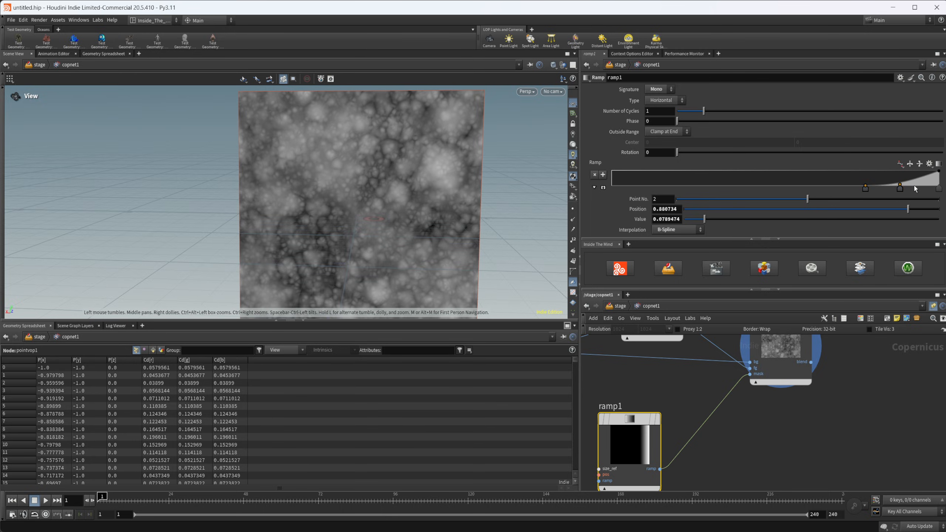
{"action": "left_click_drag", "start_coordinate": [904, 189], "coordinate": [925, 195]}
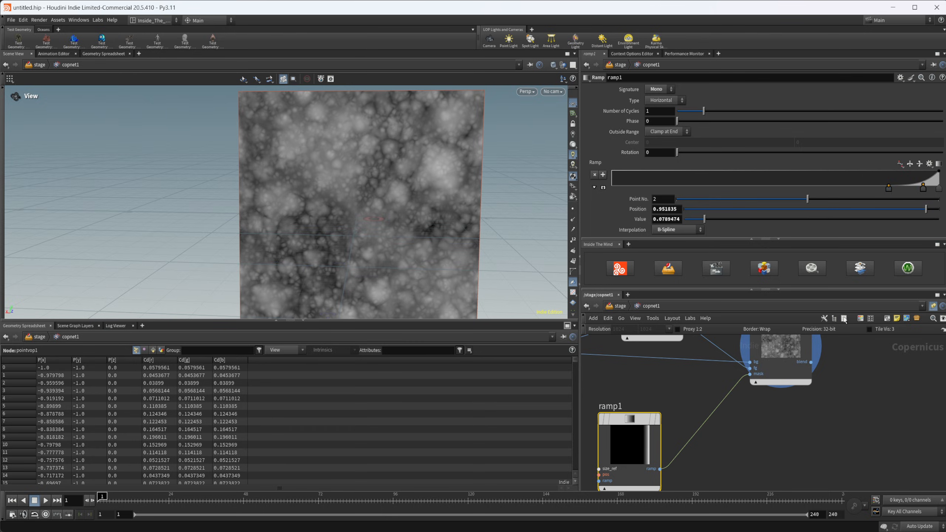
- Turn on tile visualization for the displayed Blend node's noise
{"action": "middle_click_drag", "start_coordinate": [754, 408], "coordinate": [720, 423]}
{"action": "scroll", "coordinate": [701, 456], "scroll_direction": "down", "scroll_amount": 3}
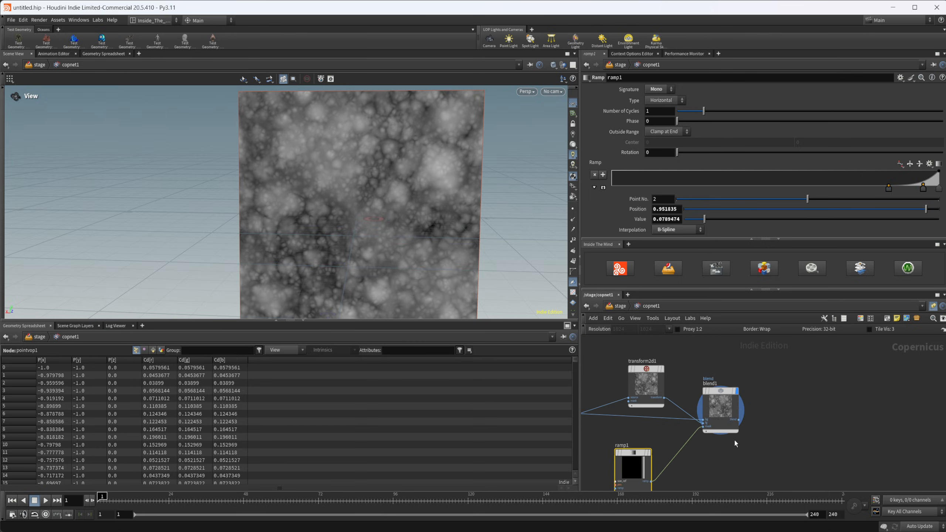
{"action": "left_click", "coordinate": [764, 421]}
{"action": "left_click", "coordinate": [892, 330]}
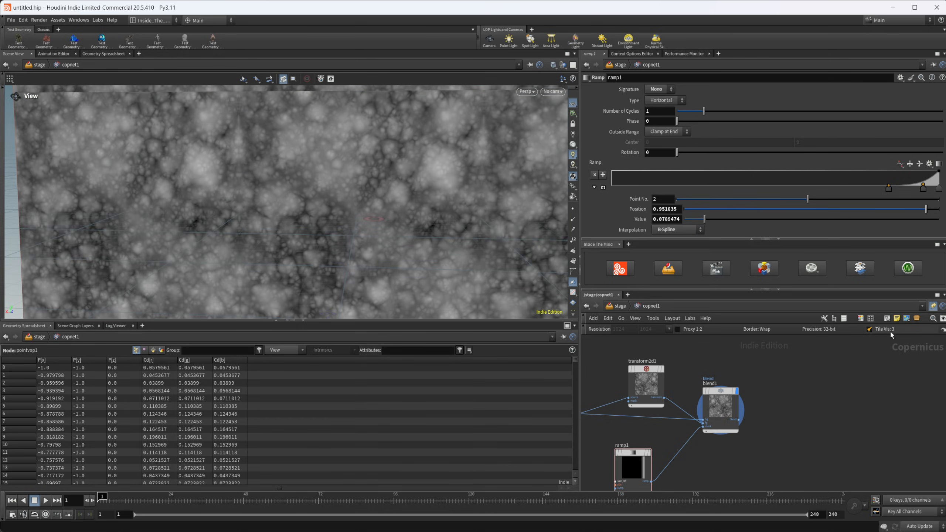
- Examine the vertical and horizontal borders between the repeated noise tiles in the viewport
{"action": "left_click_drag", "start_coordinate": [359, 238], "coordinate": [304, 198], "text": "alt"}
{"action": "right_click_drag", "start_coordinate": [232, 168], "coordinate": [407, 126], "text": "alt"}
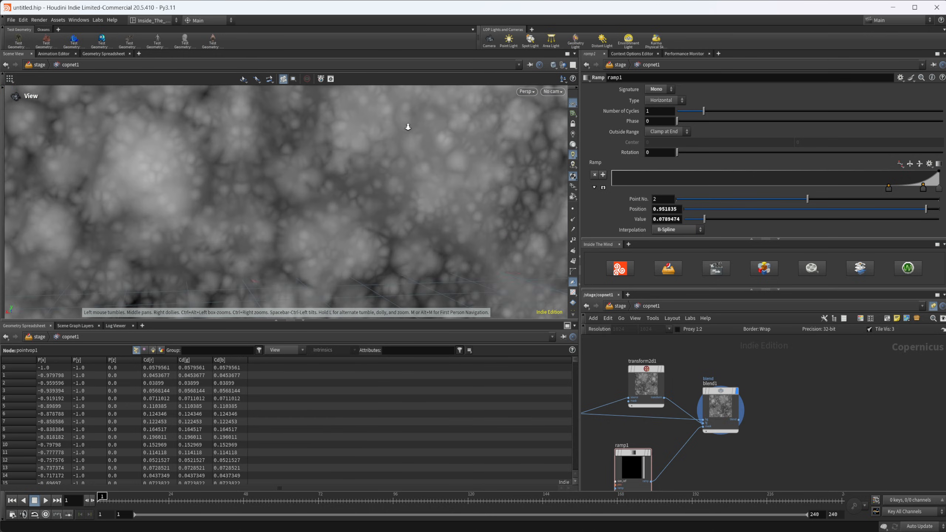
{"action": "left_click_drag", "start_coordinate": [283, 152], "coordinate": [213, 166], "text": "alt"}
{"action": "left_click_drag", "start_coordinate": [299, 198], "coordinate": [249, 172]}
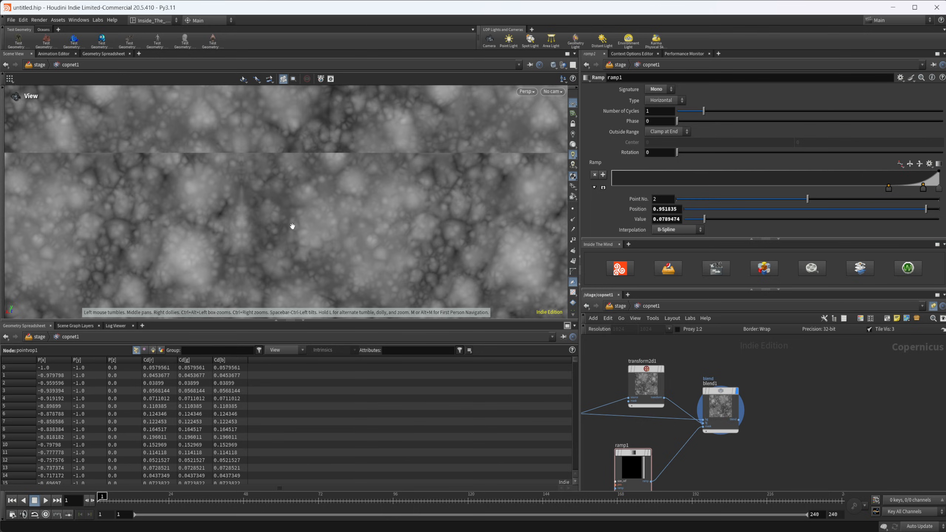
{"action": "left_click_drag", "start_coordinate": [293, 226], "coordinate": [301, 181]}
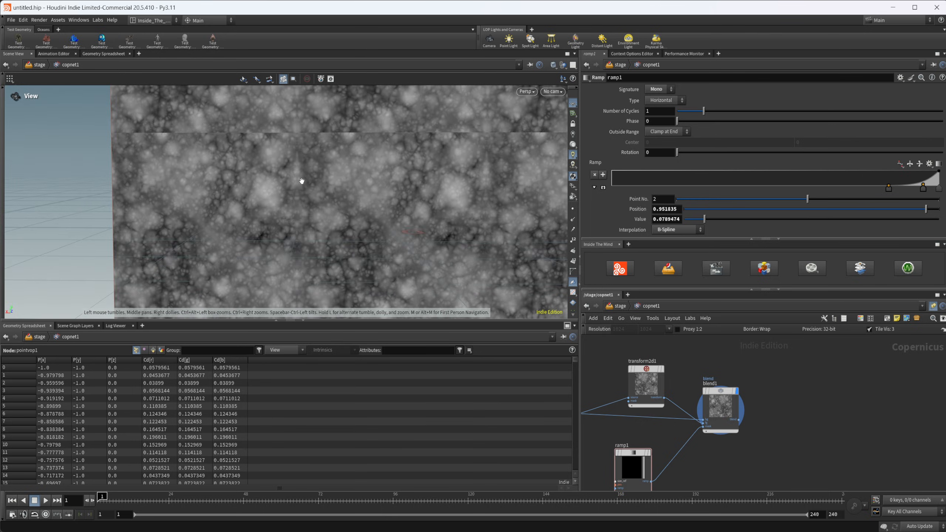
{"action": "left_click_drag", "start_coordinate": [412, 217], "coordinate": [375, 199]}
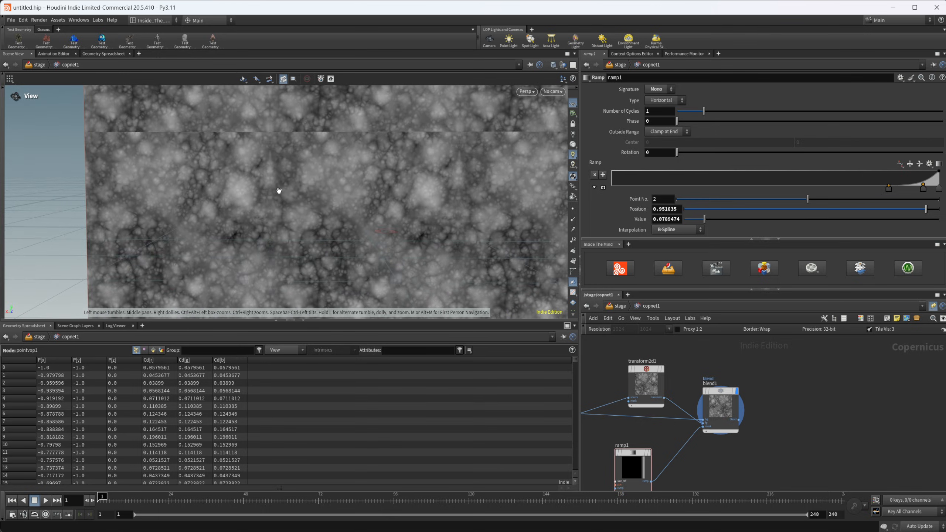
{"action": "left_click_drag", "start_coordinate": [279, 190], "coordinate": [392, 180]}
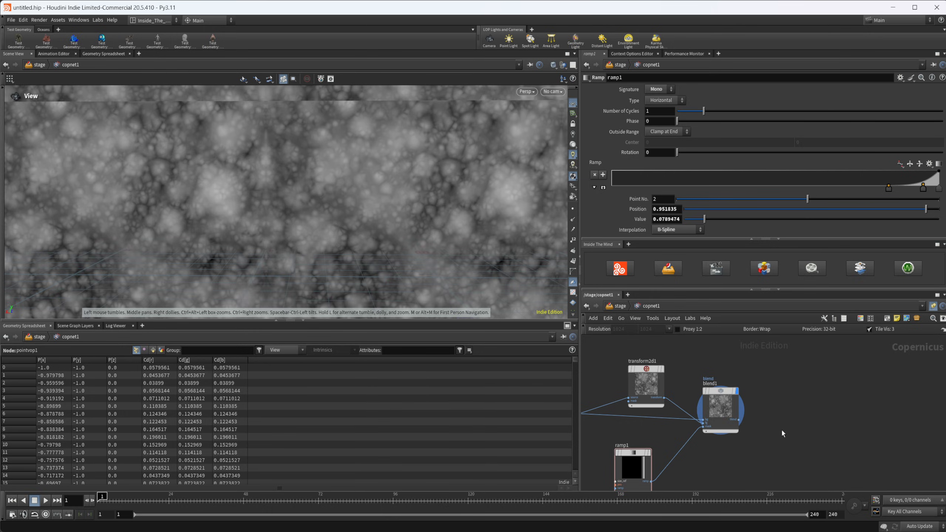
{"action": "middle_click_drag", "start_coordinate": [783, 432], "coordinate": [747, 426]}
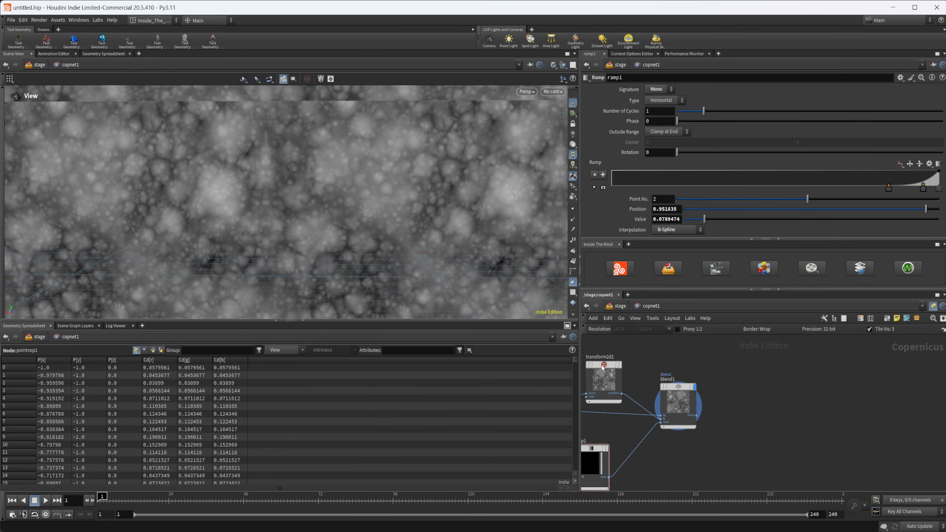
{"action": "left_click_drag", "start_coordinate": [370, 154], "coordinate": [283, 198]}
{"action": "scroll", "coordinate": [706, 409], "scroll_direction": "up", "scroll_amount": 3}
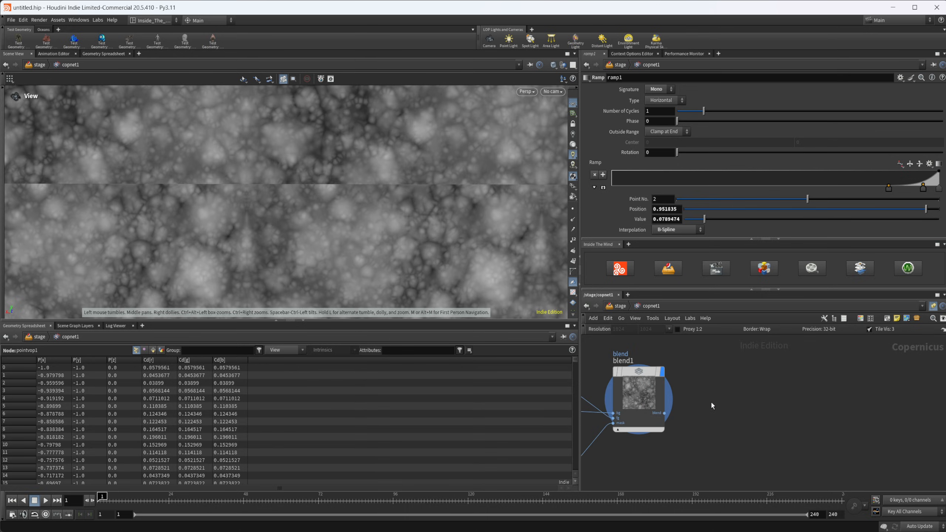
- Duplicate the Transform 2D node beyond the Blend node, wire the blend output into its source, and display it
{"action": "middle_click_drag", "start_coordinate": [712, 401], "coordinate": [708, 418]}
{"action": "scroll", "coordinate": [706, 419], "scroll_direction": "down", "scroll_amount": 3}
{"action": "left_click_drag", "start_coordinate": [592, 382], "coordinate": [768, 378], "text": "alt"}
{"action": "scroll", "coordinate": [729, 420], "scroll_direction": "up", "scroll_amount": 3}
{"action": "left_click", "coordinate": [671, 423]}
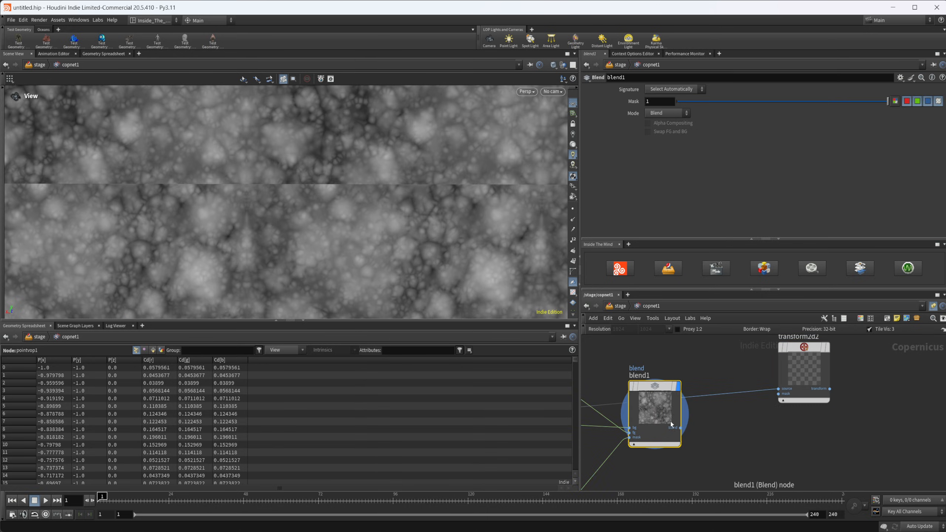
{"action": "left_click_drag", "start_coordinate": [684, 428], "coordinate": [778, 389]}
{"action": "left_click_drag", "start_coordinate": [799, 382], "coordinate": [753, 395]}
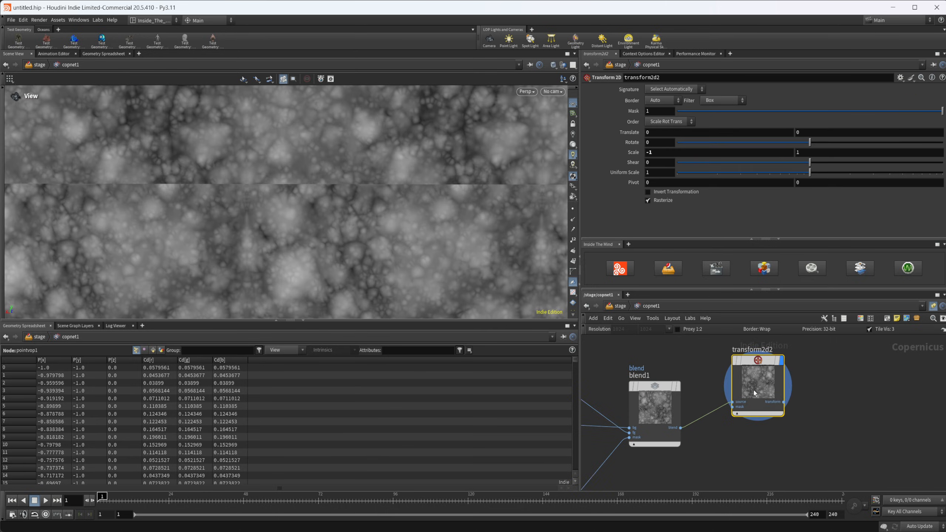
- Set the duplicated Transform 2D node's scale to 1 and -1 to mirror the image vertically
{"action": "left_click_drag", "start_coordinate": [665, 153], "coordinate": [595, 154]}
{"action": "type", "text": "1"}
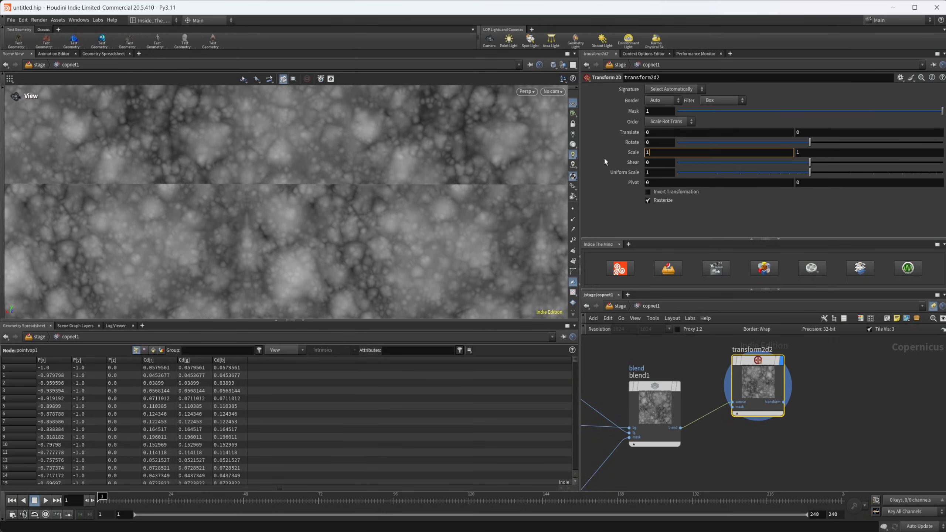
{"action": "key", "text": "Tab"}
{"action": "type", "text": "-1"}
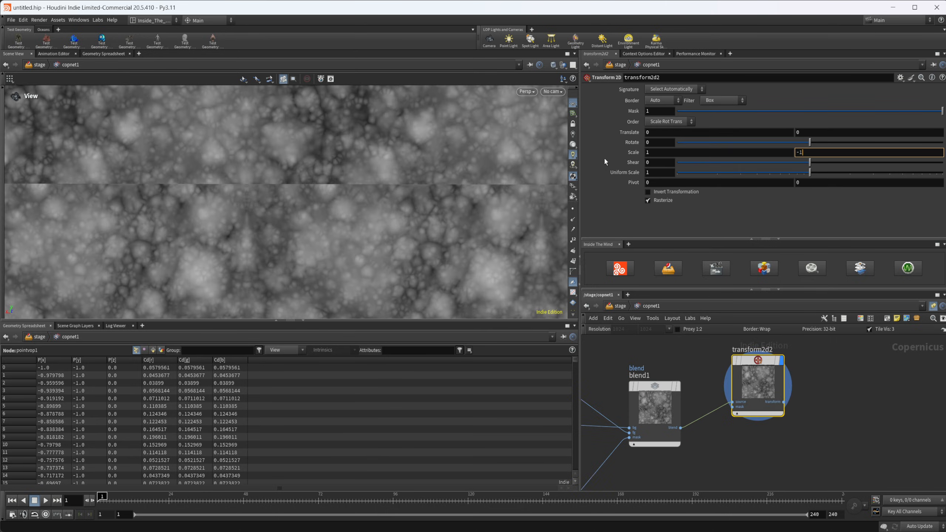
{"action": "key", "text": "Return"}
- Add a second Blend node, wire the first blend into bg and the vertical mirror into fg, and display it
{"action": "middle_click_drag", "start_coordinate": [811, 419], "coordinate": [746, 405]}
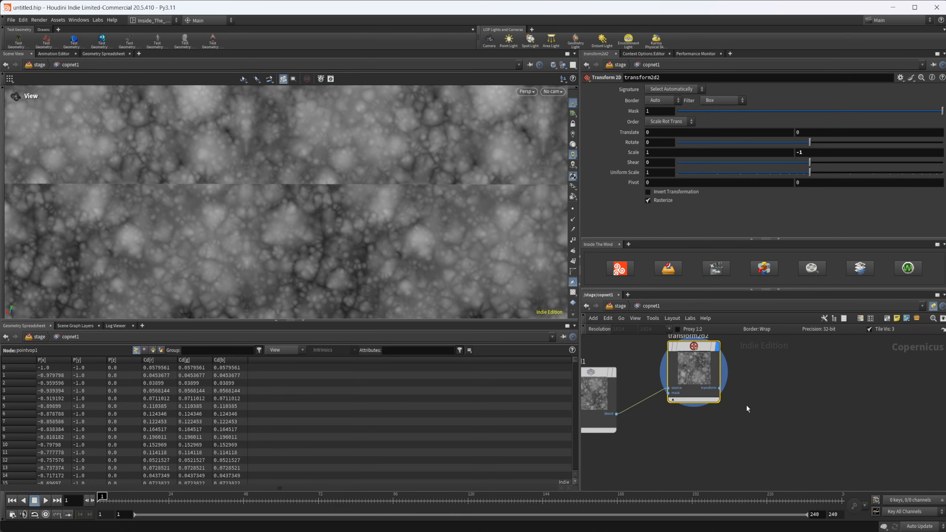
{"action": "key", "text": "Tab"}
{"action": "type", "text": "ble"}
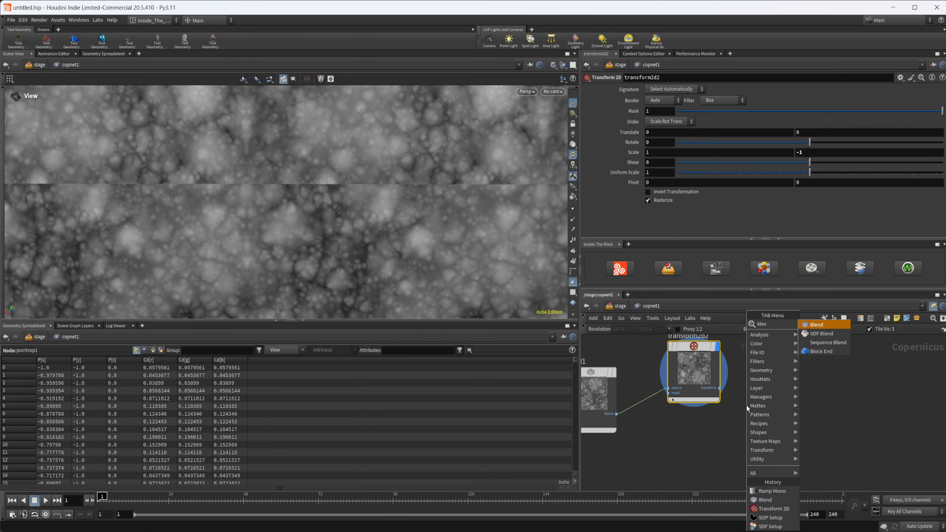
{"action": "key", "text": "Return"}
{"action": "left_click", "coordinate": [759, 408]}
{"action": "left_click_drag", "start_coordinate": [758, 408], "coordinate": [807, 390]}
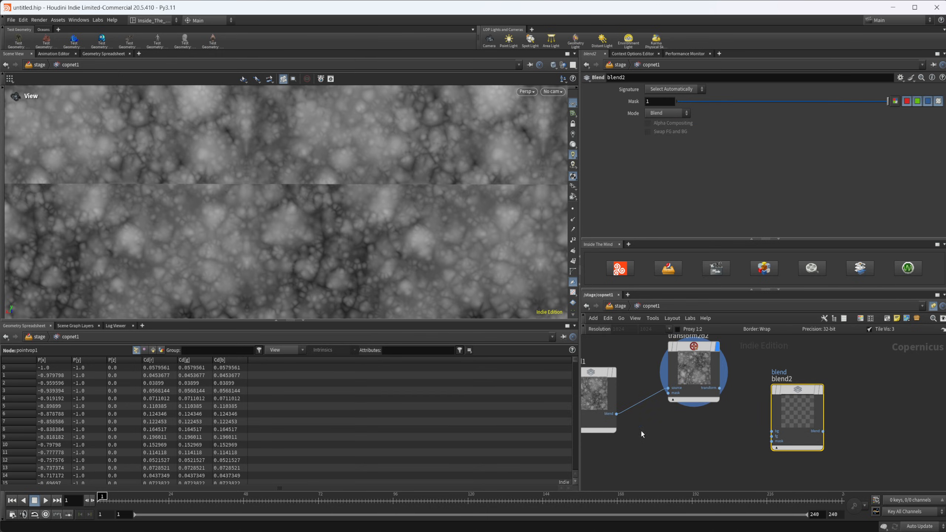
{"action": "left_click_drag", "start_coordinate": [617, 414], "coordinate": [772, 432]}
{"action": "left_click_drag", "start_coordinate": [722, 394], "coordinate": [790, 395]}
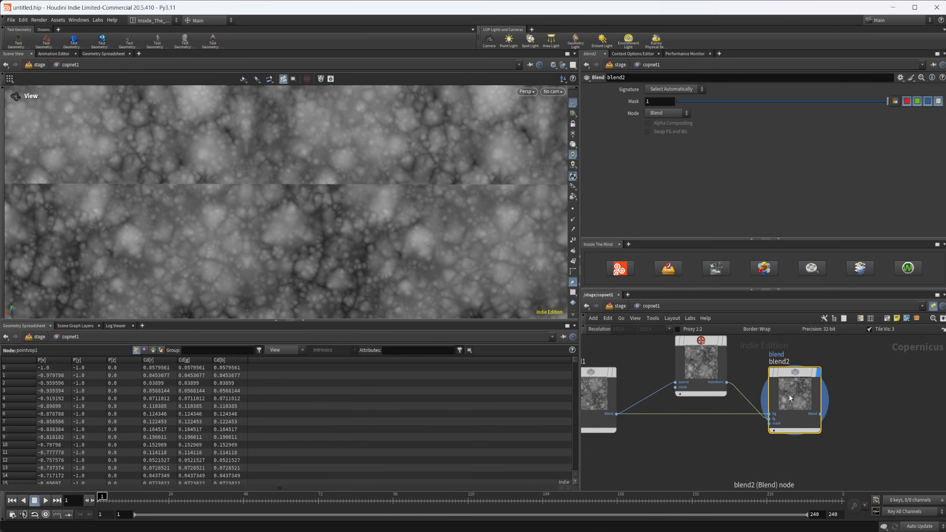
- Create a reference copy of the Ramp node and place it below, between the two Blend nodes
{"action": "scroll", "coordinate": [673, 428], "scroll_direction": "down", "scroll_amount": 5}
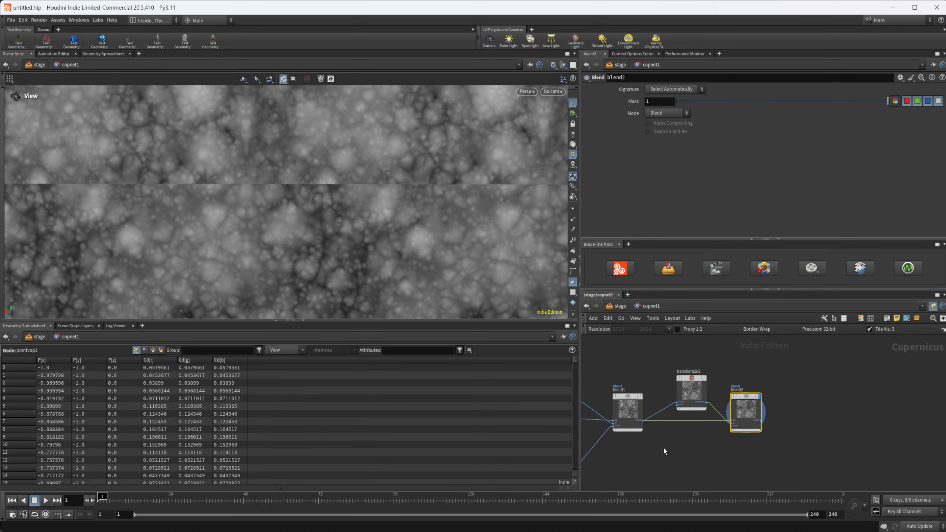
{"action": "middle_click_drag", "start_coordinate": [663, 449], "coordinate": [768, 417]}
{"action": "left_click", "coordinate": [669, 425]}
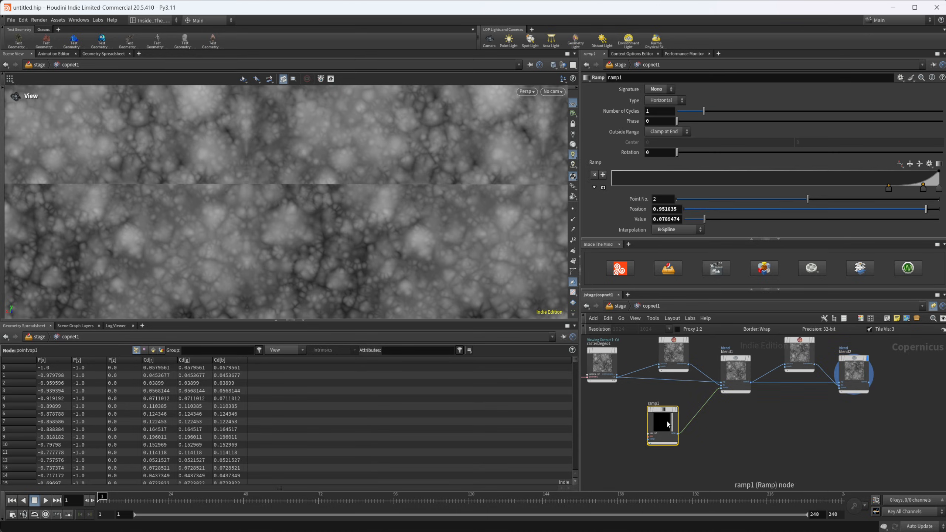
{"action": "scroll", "coordinate": [670, 443], "scroll_direction": "up", "scroll_amount": 3}
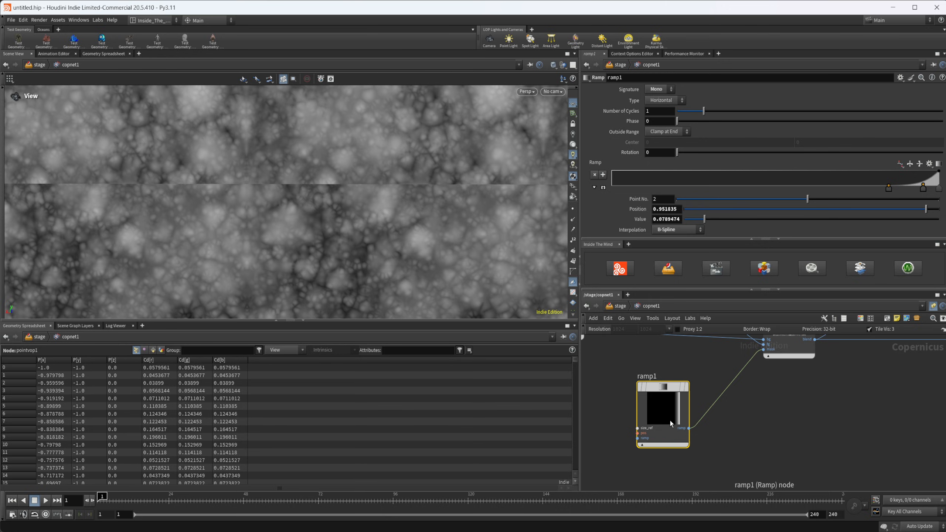
{"action": "left_click_drag", "start_coordinate": [666, 421], "coordinate": [852, 427], "text": "ctrl+alt"}
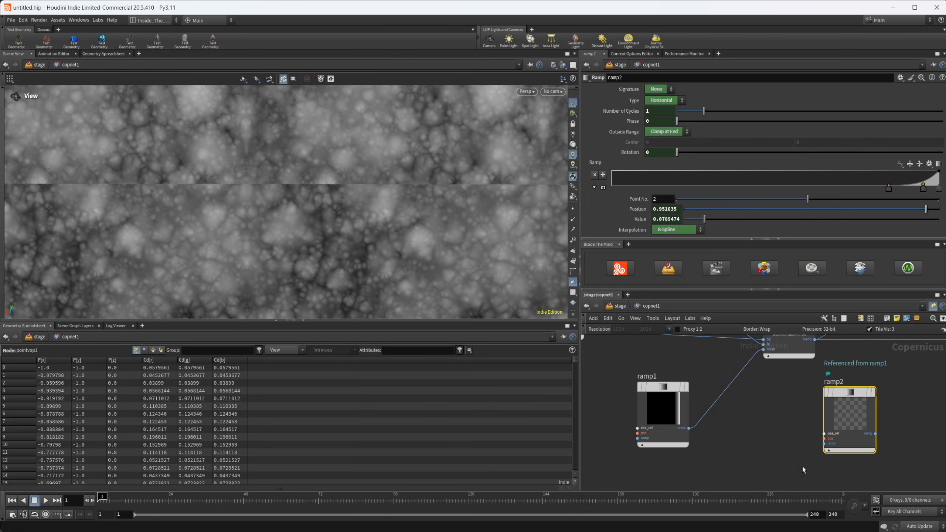
{"action": "middle_click_drag", "start_coordinate": [750, 448], "coordinate": [635, 463]}
{"action": "left_click_drag", "start_coordinate": [741, 436], "coordinate": [762, 434]}
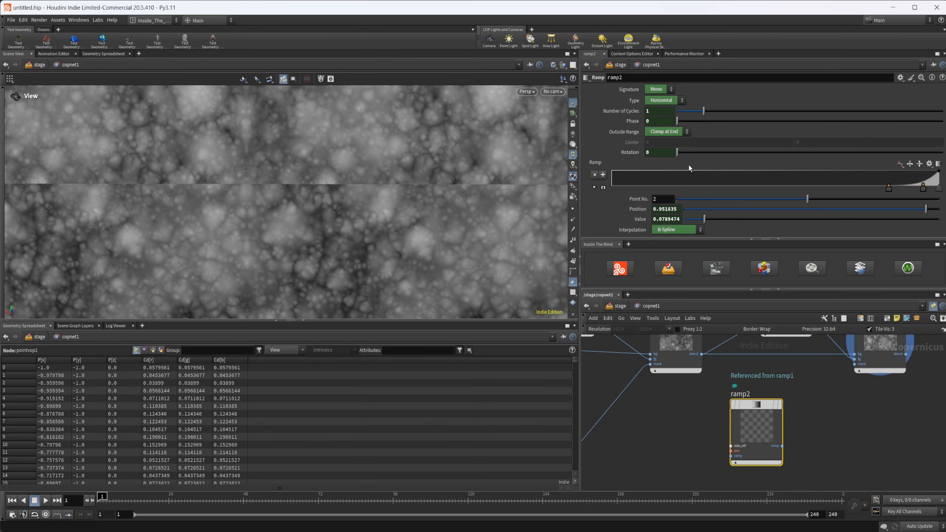
- Delete the channel reference on the copied ramp's Type parameter and set the type to Vertical
{"action": "right_click", "coordinate": [638, 112]}
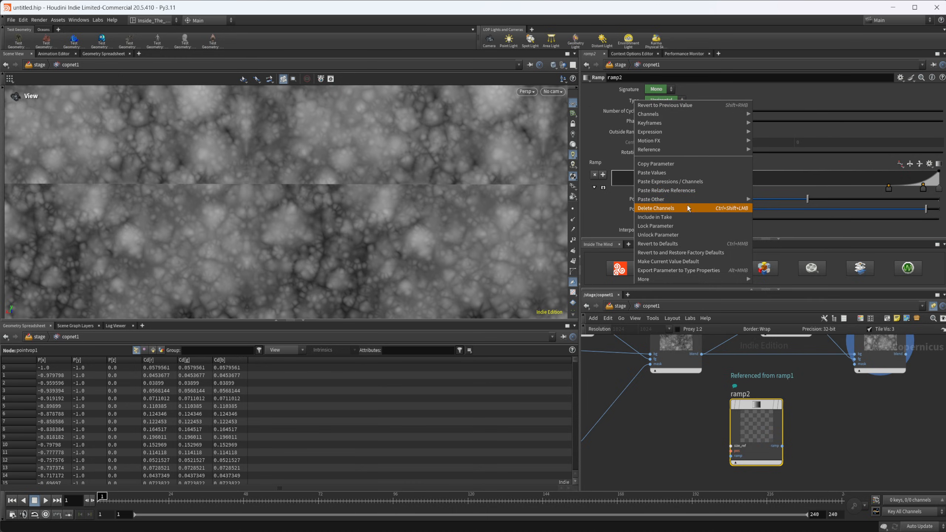
{"action": "left_click", "coordinate": [687, 208]}
{"action": "left_click", "coordinate": [665, 101]}
{"action": "left_click", "coordinate": [663, 110]}
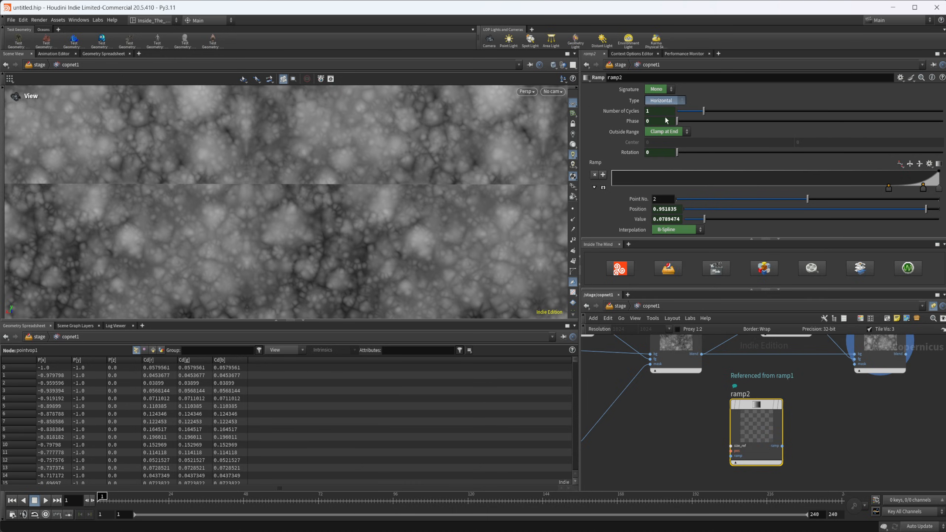
- Display the vertical ramp and turn off tile visualization to view its gradient as a single image
{"action": "key", "text": "r"}
{"action": "right_click_drag", "start_coordinate": [371, 217], "coordinate": [127, 250]}
{"action": "middle_click_drag", "start_coordinate": [343, 195], "coordinate": [393, 166]}
{"action": "middle_click_drag", "start_coordinate": [844, 441], "coordinate": [747, 438]}
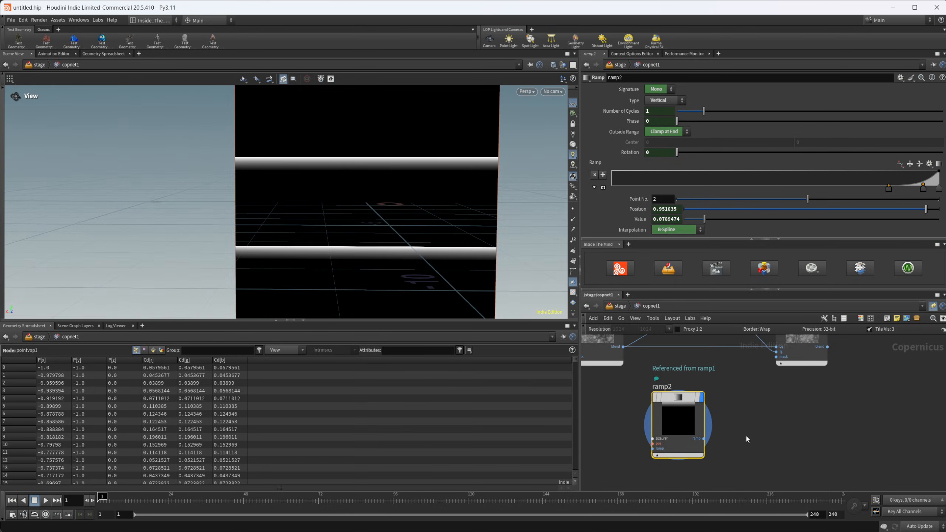
{"action": "left_click", "coordinate": [878, 330]}
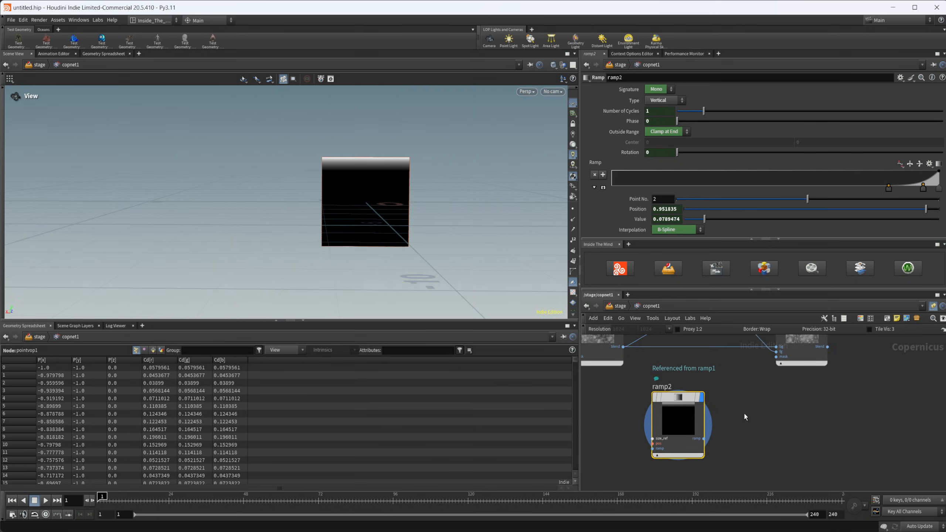
- Wire the vertical ramp into the second Blend node's mask, display that blend, and turn tile visualization back on
{"action": "left_click_drag", "start_coordinate": [704, 440], "coordinate": [777, 357]}
{"action": "middle_click_drag", "start_coordinate": [781, 366], "coordinate": [748, 409]}
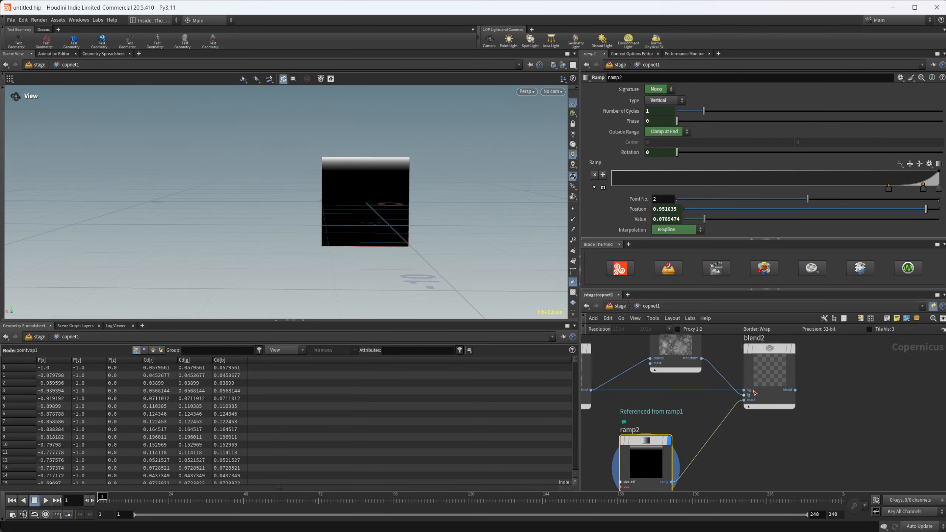
{"action": "left_click", "coordinate": [767, 378]}
{"action": "left_click", "coordinate": [886, 331]}
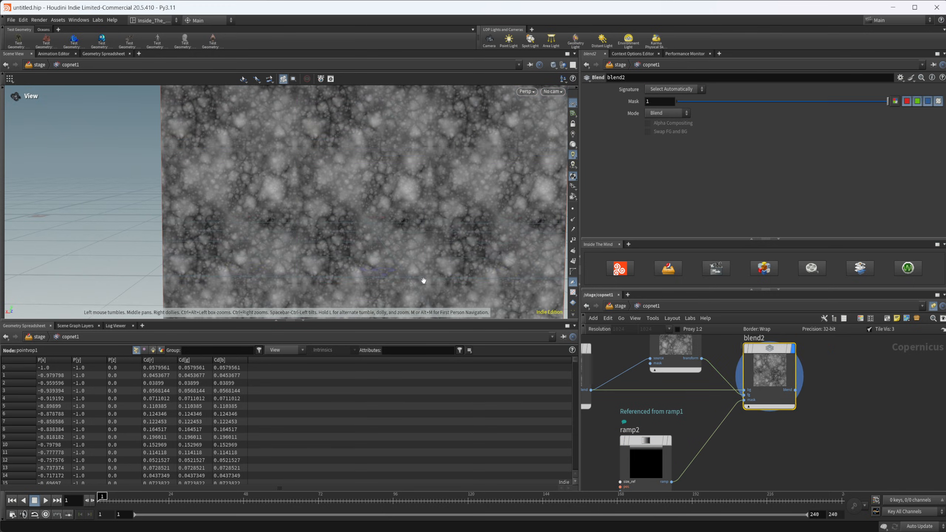
- Examine the second blend's repeated tiles up close for visible seams in both directions
{"action": "middle_click_drag", "start_coordinate": [384, 203], "coordinate": [334, 202]}
{"action": "right_click_drag", "start_coordinate": [346, 171], "coordinate": [410, 160]}
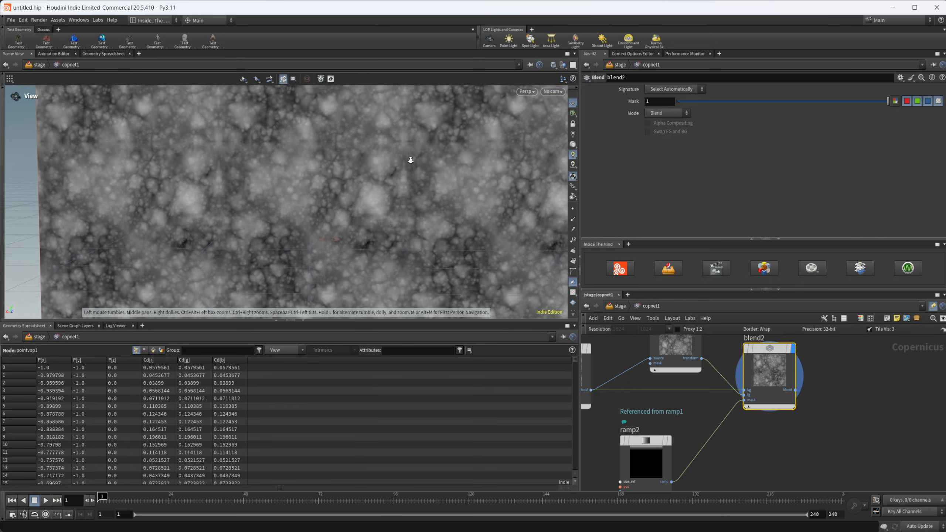
{"action": "middle_click_drag", "start_coordinate": [410, 160], "coordinate": [271, 152]}
{"action": "right_click_drag", "start_coordinate": [271, 153], "coordinate": [325, 153]}
{"action": "middle_click_drag", "start_coordinate": [324, 153], "coordinate": [369, 136]}
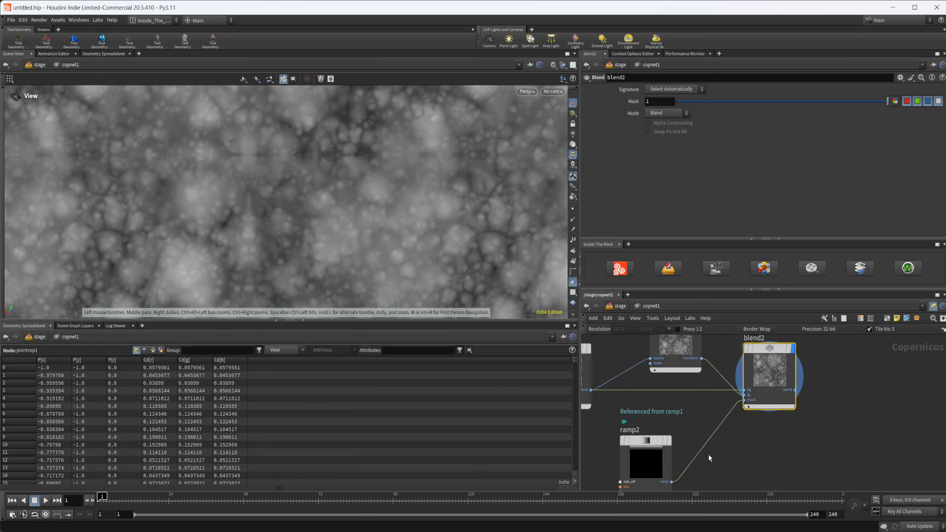
- Bypass the vertical ramp and enable it again to compare the horizontal seam with and without the mask
{"action": "left_click", "coordinate": [615, 423]}
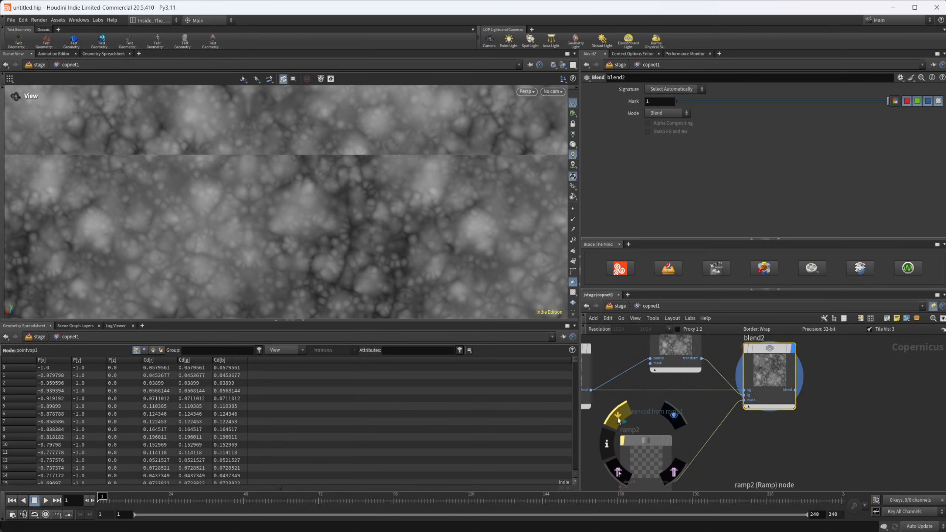
{"action": "left_click", "coordinate": [618, 419]}
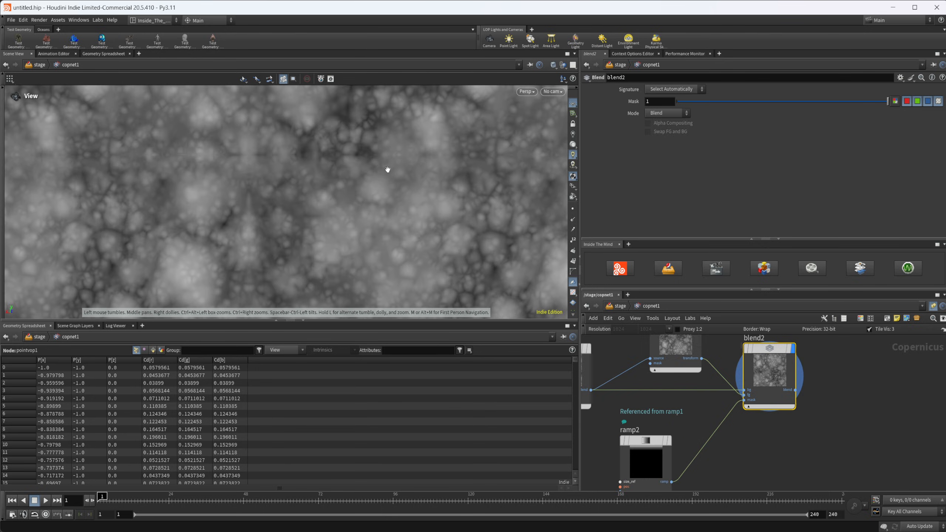
{"action": "middle_click_drag", "start_coordinate": [720, 423], "coordinate": [806, 430]}
{"action": "scroll", "coordinate": [277, 184], "scroll_direction": "down", "scroll_amount": 4}
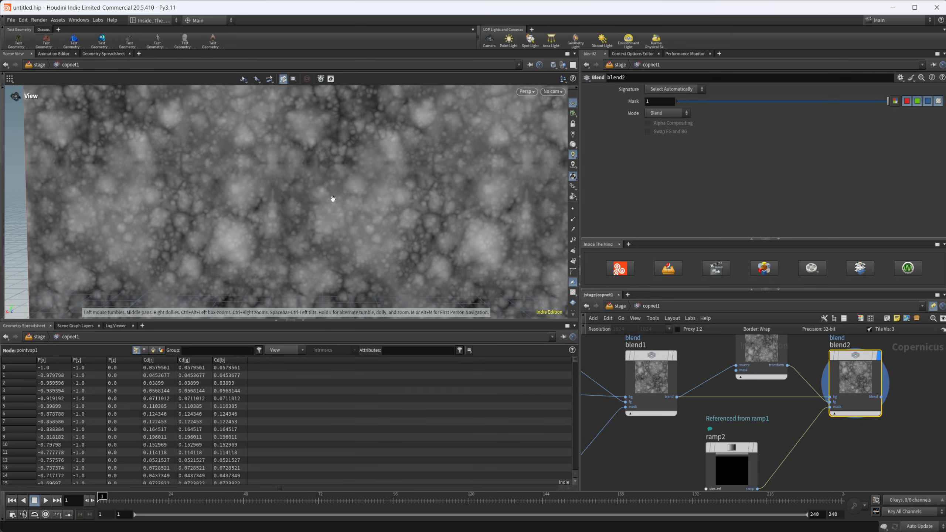
- Widen the horizontal ramp's falloff by moving its two inner points earlier, placing point 1 at position 0.818807
{"action": "middle_click_drag", "start_coordinate": [371, 192], "coordinate": [336, 199]}
{"action": "right_click_drag", "start_coordinate": [386, 198], "coordinate": [374, 226]}
{"action": "mouse_move", "coordinate": [417, 218]}
{"action": "left_mouse_down"}
{"action": "mouse_move", "coordinate": [441, 234]}
{"action": "mouse_move", "coordinate": [425, 221]}
{"action": "left_mouse_up"}
{"action": "middle_click_drag", "start_coordinate": [729, 421], "coordinate": [748, 350]}
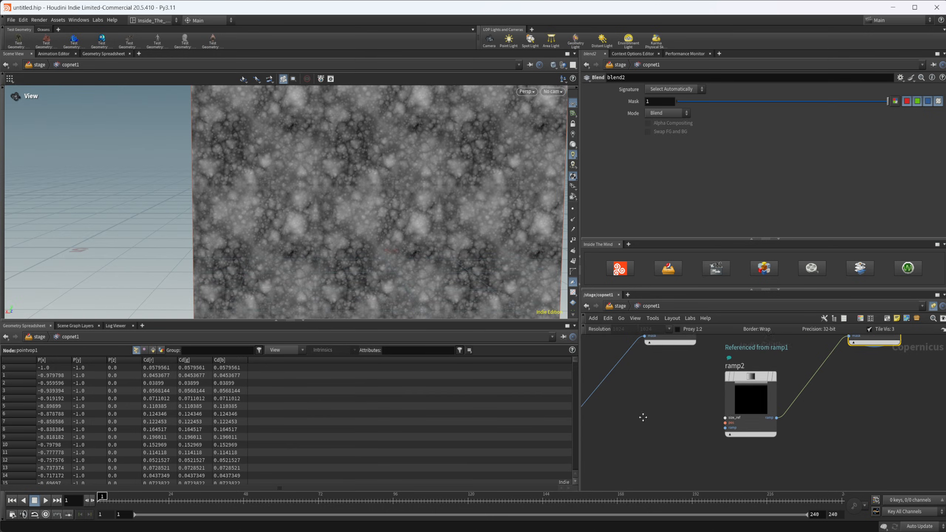
{"action": "middle_click_drag", "start_coordinate": [645, 416], "coordinate": [776, 407]}
{"action": "left_click", "coordinate": [690, 394]}
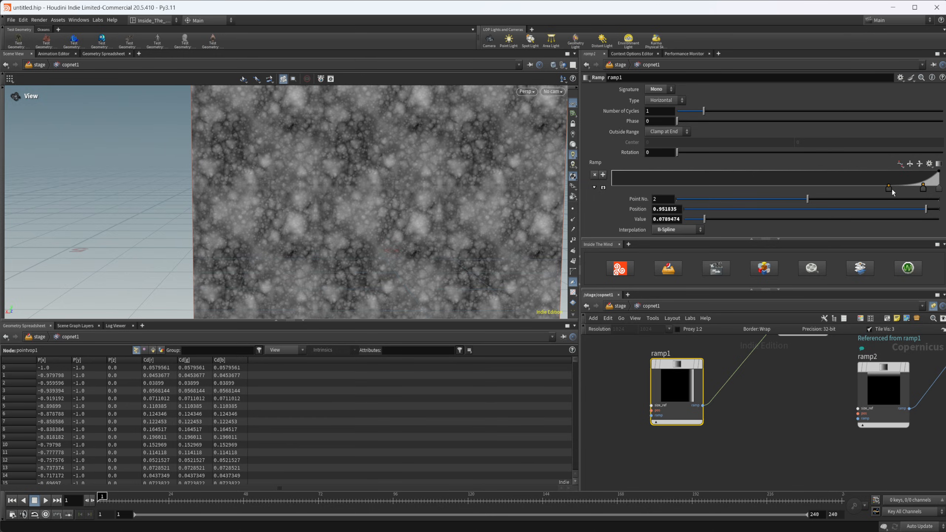
{"action": "left_click_drag", "start_coordinate": [890, 192], "coordinate": [881, 190]}
- Inside the SOP Import's Attribute VOP, adjust the Turbulent Noise's Y offset to 0.05 while checking the tiled result up close
{"action": "middle_click_drag", "start_coordinate": [767, 407], "coordinate": [709, 455]}
{"action": "middle_click_drag", "start_coordinate": [624, 396], "coordinate": [675, 401]}
{"action": "middle_click_drag", "start_coordinate": [587, 377], "coordinate": [759, 419]}
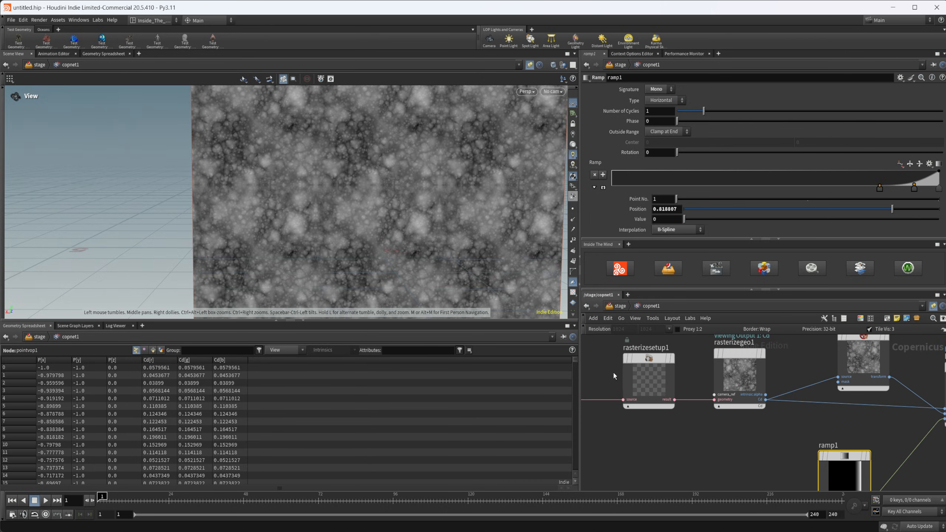
{"action": "middle_click_drag", "start_coordinate": [587, 378], "coordinate": [697, 379]}
{"action": "double_click", "coordinate": [662, 379]}
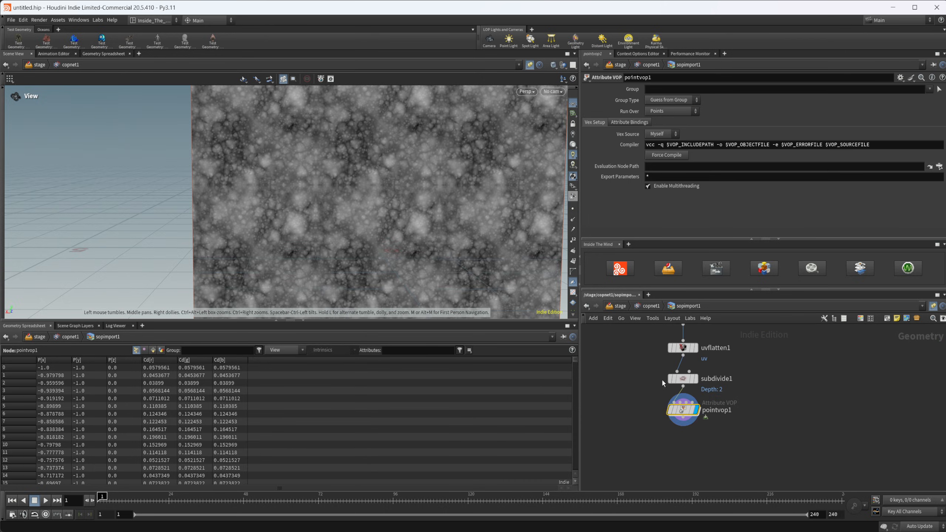
{"action": "double_click", "coordinate": [685, 410]}
{"action": "middle_click_drag", "start_coordinate": [737, 427], "coordinate": [768, 446]}
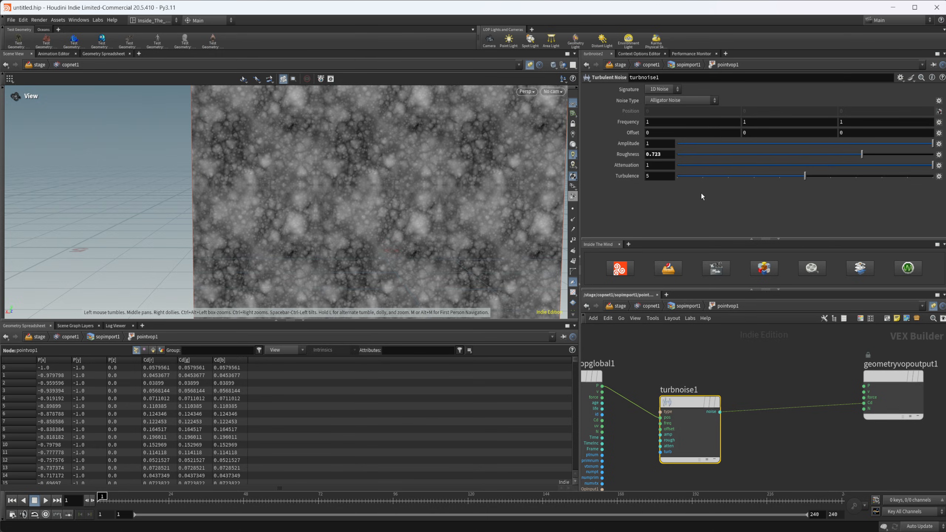
{"action": "middle_click_drag", "start_coordinate": [761, 132], "coordinate": [823, 142]}
{"action": "right_click_drag", "start_coordinate": [397, 224], "coordinate": [601, 149]}
{"action": "middle_click_drag", "start_coordinate": [382, 197], "coordinate": [356, 201]}
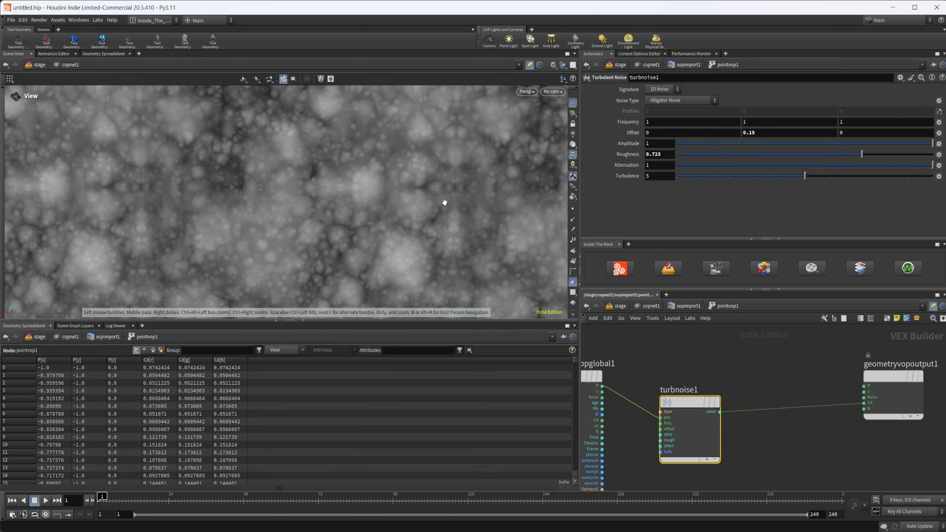
{"action": "middle_click_drag", "start_coordinate": [770, 134], "coordinate": [417, 206]}
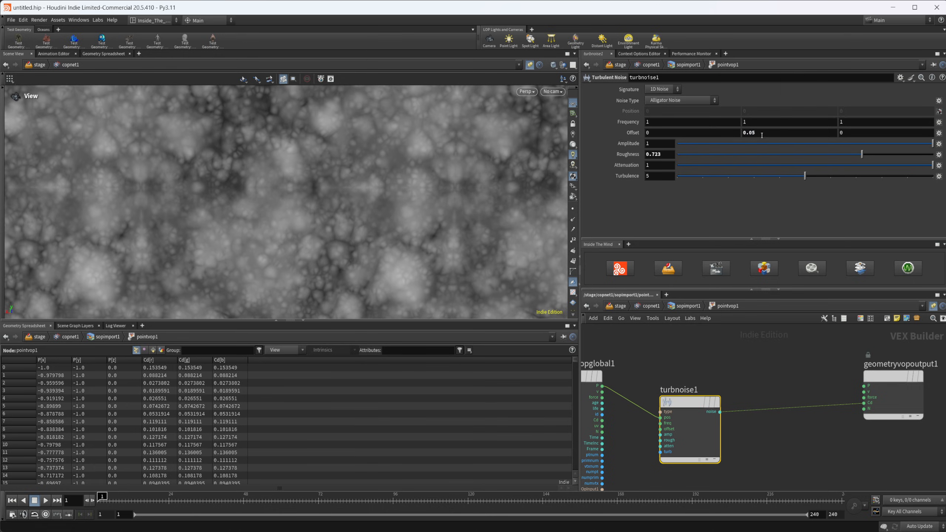
- Return to the Copernicus network and move the second Blend and second Transform 2D away from the first Blend to make room
{"action": "middle_click_drag", "start_coordinate": [727, 349], "coordinate": [660, 339]}
{"action": "left_click", "coordinate": [652, 306]}
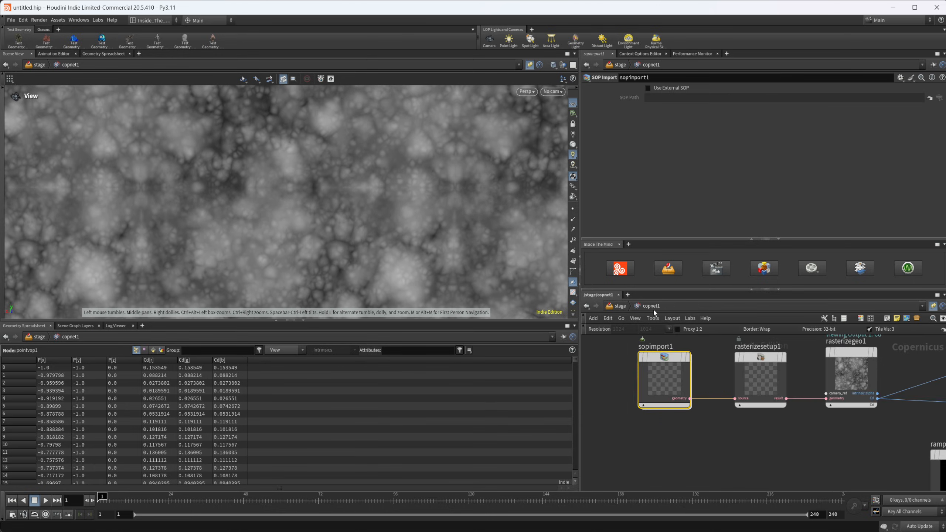
{"action": "middle_click_drag", "start_coordinate": [840, 403], "coordinate": [716, 390]}
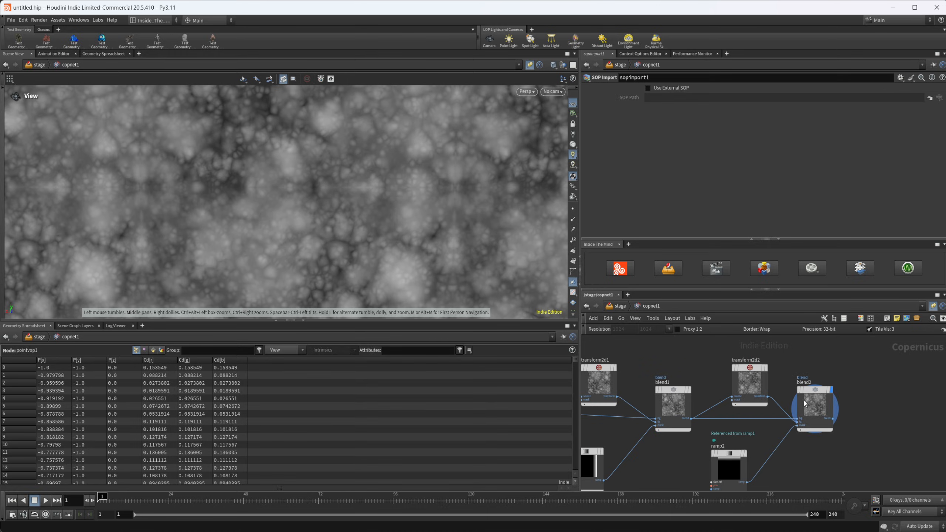
{"action": "left_click_drag", "start_coordinate": [815, 408], "coordinate": [885, 420]}
{"action": "left_click_drag", "start_coordinate": [749, 386], "coordinate": [824, 375]}
- Insert a Transform 2D between the first Blend and the second Transform 2D, and feed its output into the second Blend as well
{"action": "key", "text": "Tab"}
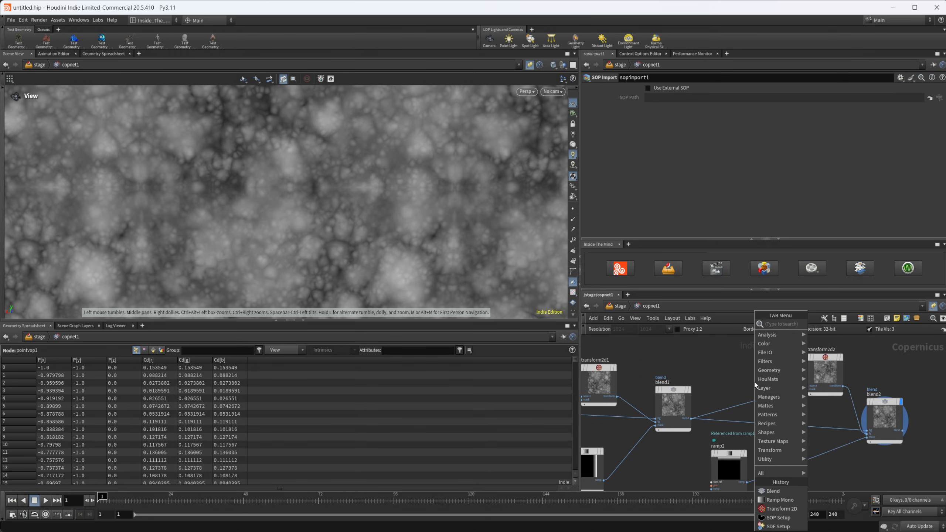
{"action": "type", "text": "tra"}
{"action": "key", "text": "Return"}
{"action": "left_click", "coordinate": [754, 381]}
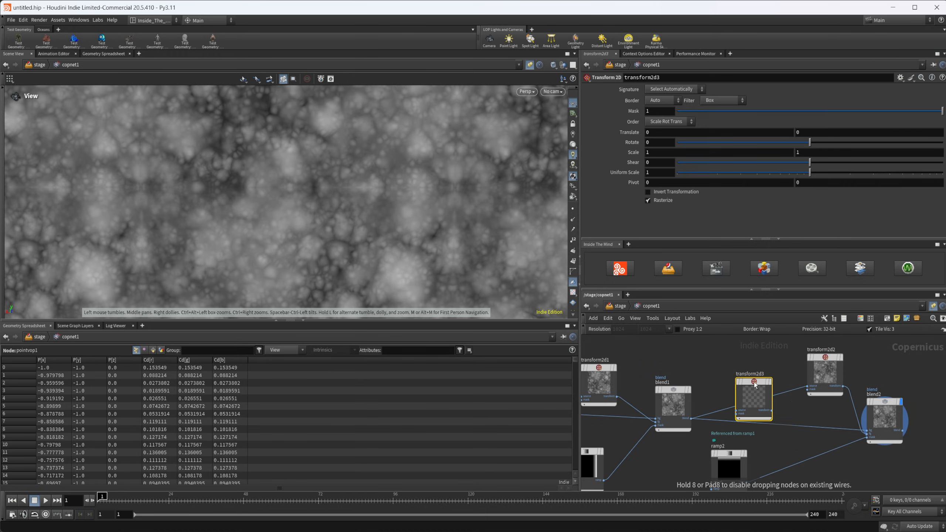
{"action": "left_click_drag", "start_coordinate": [754, 383], "coordinate": [726, 392]}
{"action": "scroll", "coordinate": [717, 425], "scroll_direction": "up", "scroll_amount": 3}
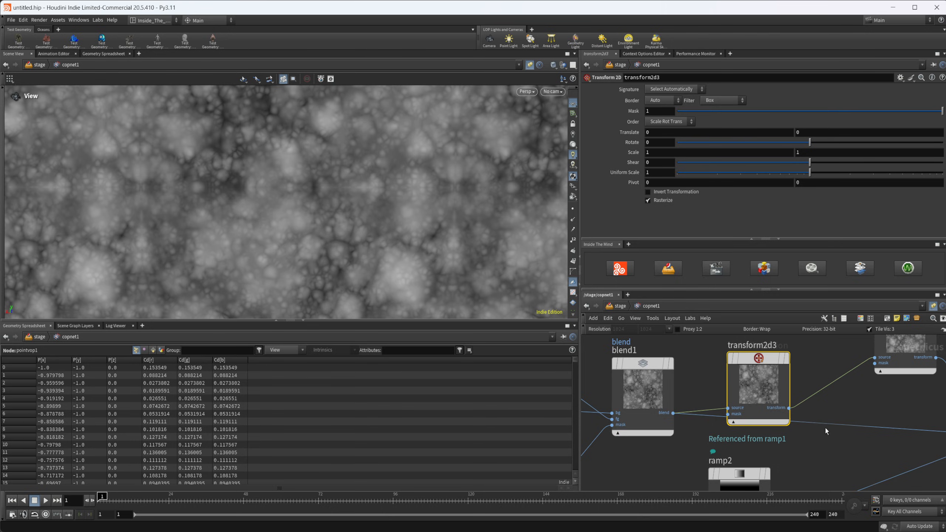
{"action": "left_click_drag", "start_coordinate": [803, 422], "coordinate": [791, 418]}
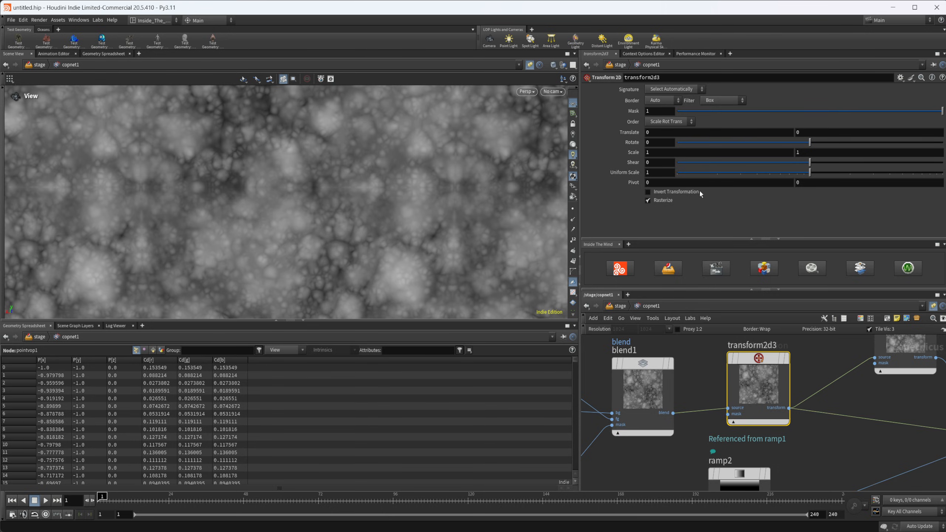
- Set the inserted Transform 2D's uniform scale to 1.06 and try the Clip, Wrap and Clamp borders before restoring Auto
{"action": "middle_click_drag", "start_coordinate": [661, 175], "coordinate": [688, 193]}
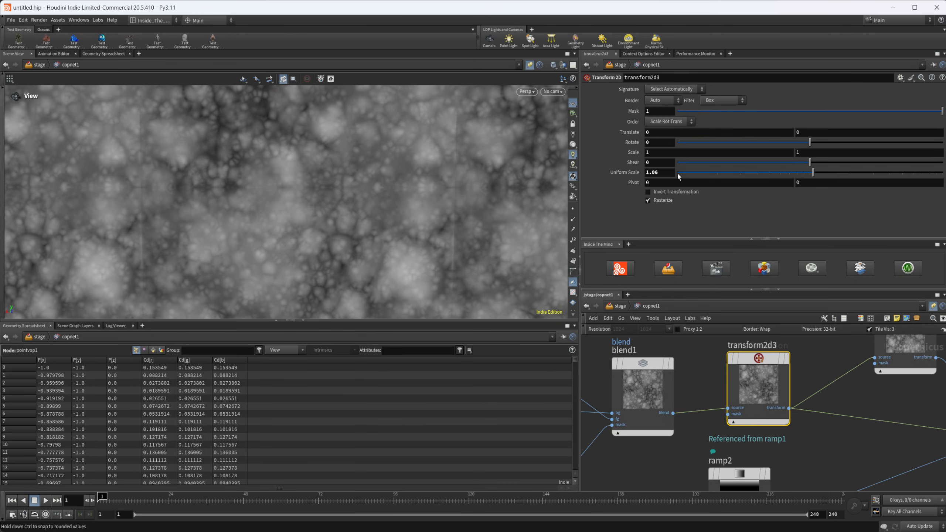
{"action": "left_click", "coordinate": [677, 100]}
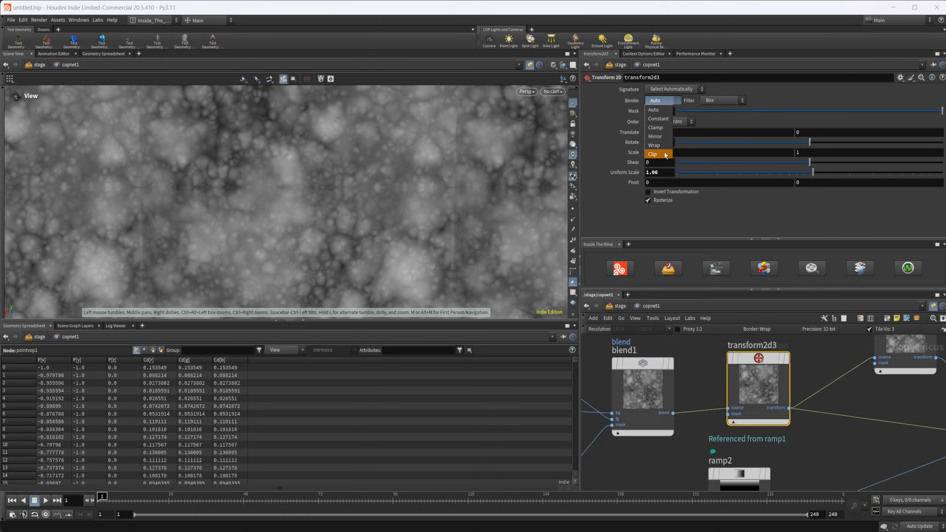
{"action": "left_click", "coordinate": [662, 155]}
{"action": "left_click", "coordinate": [667, 101]}
{"action": "left_click", "coordinate": [655, 145]}
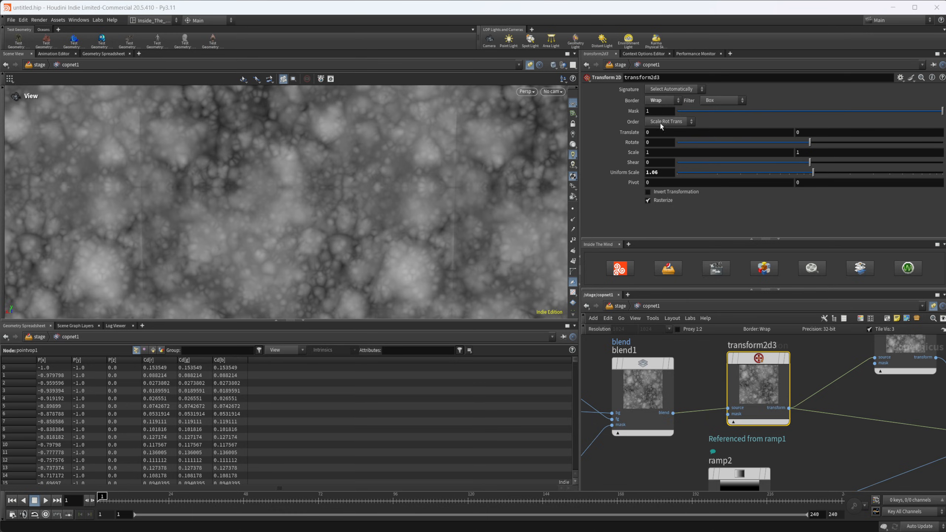
{"action": "left_click", "coordinate": [660, 100]}
{"action": "left_click", "coordinate": [655, 128]}
{"action": "left_click", "coordinate": [659, 100]}
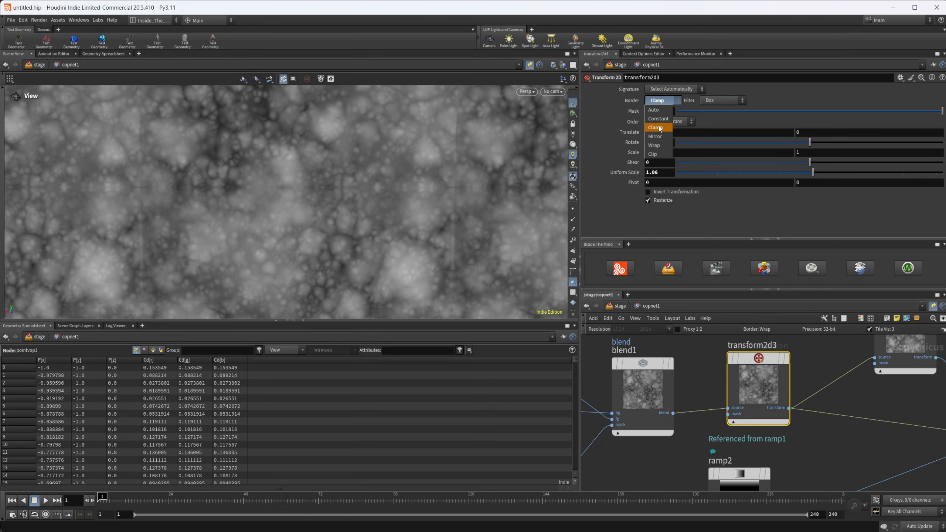
{"action": "left_click", "coordinate": [665, 102]}
{"action": "left_click", "coordinate": [666, 111]}
{"action": "middle_click_drag", "start_coordinate": [668, 172], "coordinate": [666, 179]}
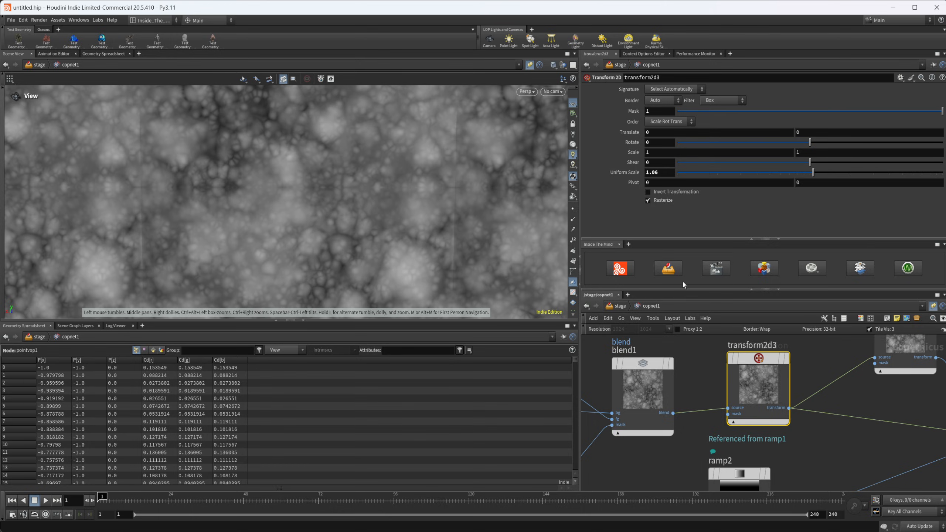
- Bypass the inserted Transform 2D to compare the tiling up close, and delete the node
{"action": "left_click_drag", "start_coordinate": [458, 290], "coordinate": [517, 309]}
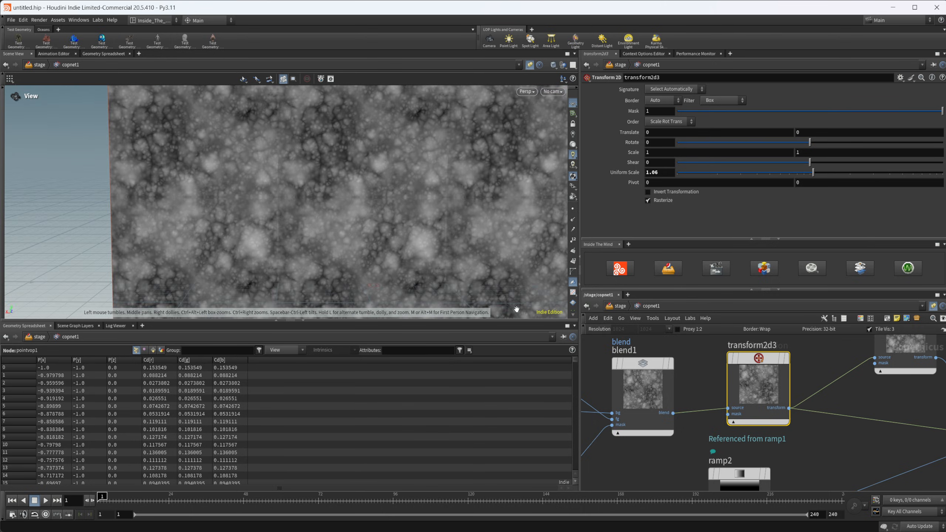
{"action": "mouse_move", "coordinate": [745, 361]}
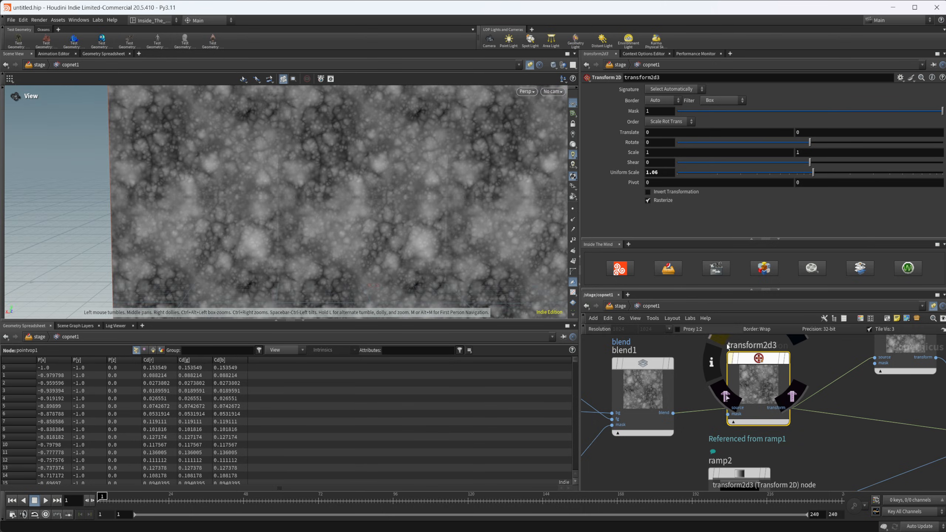
{"action": "left_click", "coordinate": [728, 347]}
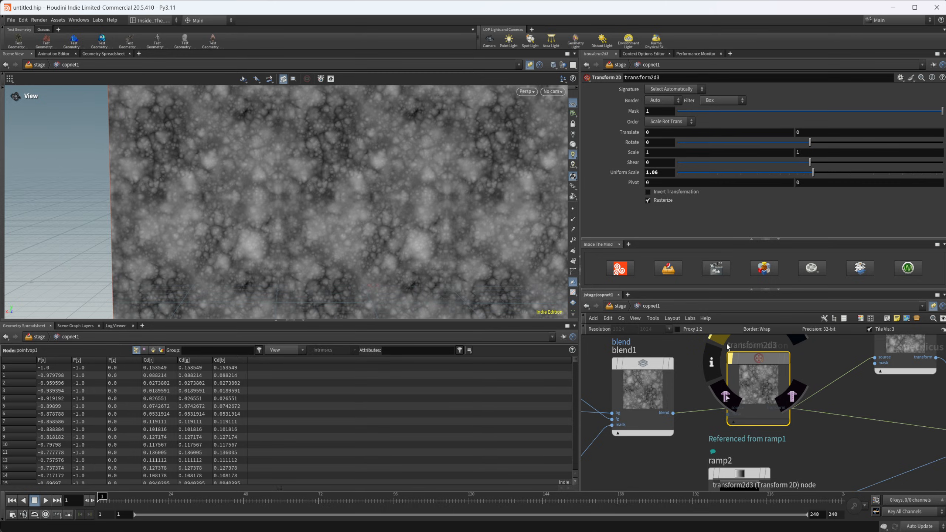
{"action": "middle_click_drag", "start_coordinate": [842, 392], "coordinate": [801, 413]}
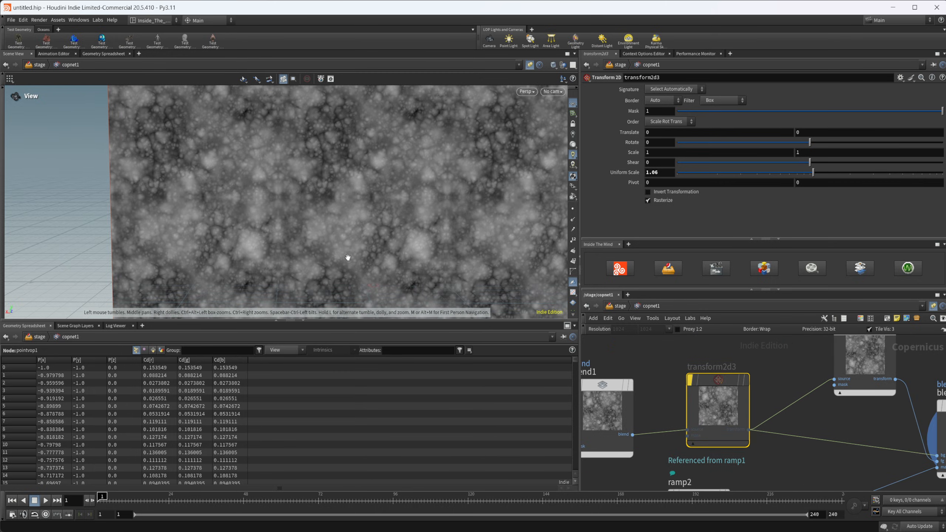
{"action": "right_click_drag", "start_coordinate": [275, 220], "coordinate": [498, 208]}
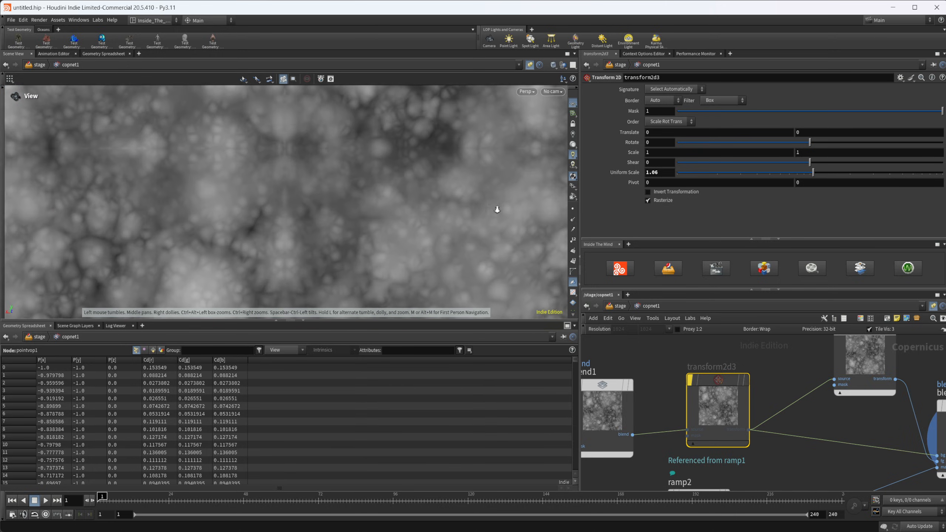
{"action": "middle_click_drag", "start_coordinate": [457, 153], "coordinate": [397, 167]}
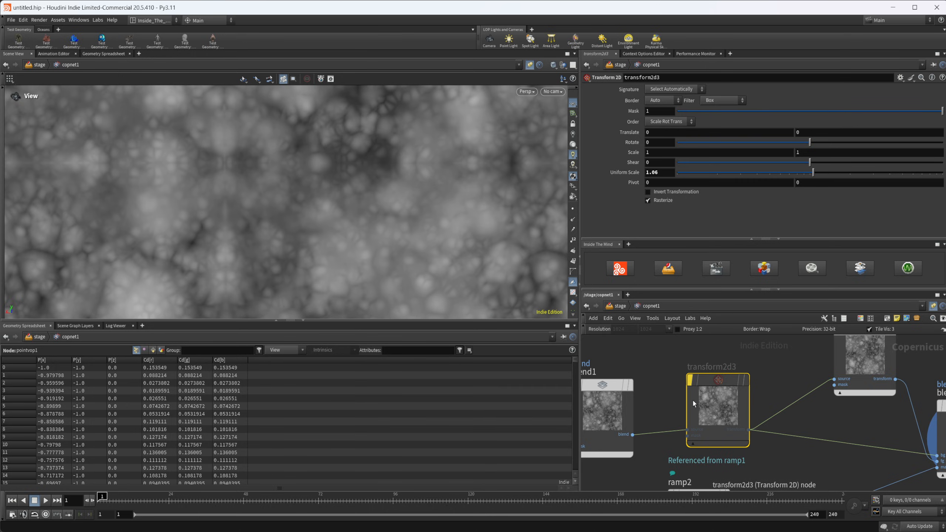
{"action": "key", "text": "Delete"}
{"action": "middle_click_drag", "start_coordinate": [668, 419], "coordinate": [709, 421]}
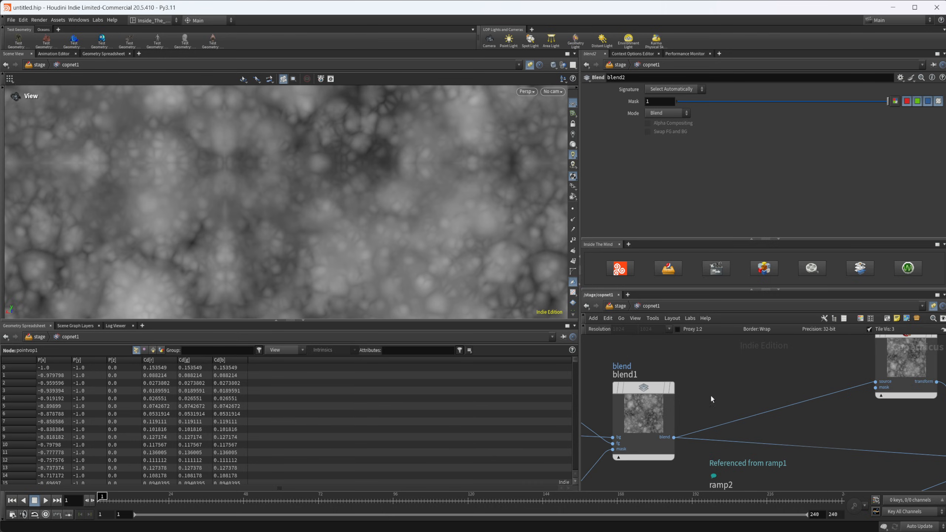
- Inside the SOP Import's Attribute VOP, set the Turbulent Noise's offset to 43, 43760.05 and 437
{"action": "right_click_drag", "start_coordinate": [382, 221], "coordinate": [307, 246]}
{"action": "middle_click_drag", "start_coordinate": [703, 396], "coordinate": [736, 415]}
{"action": "scroll", "coordinate": [690, 422], "scroll_direction": "down", "scroll_amount": 3}
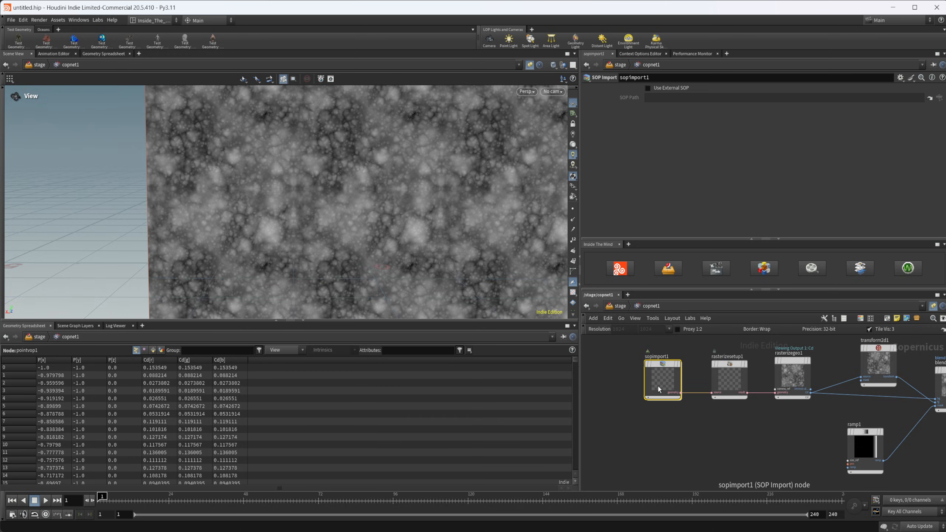
{"action": "double_click", "coordinate": [659, 382]}
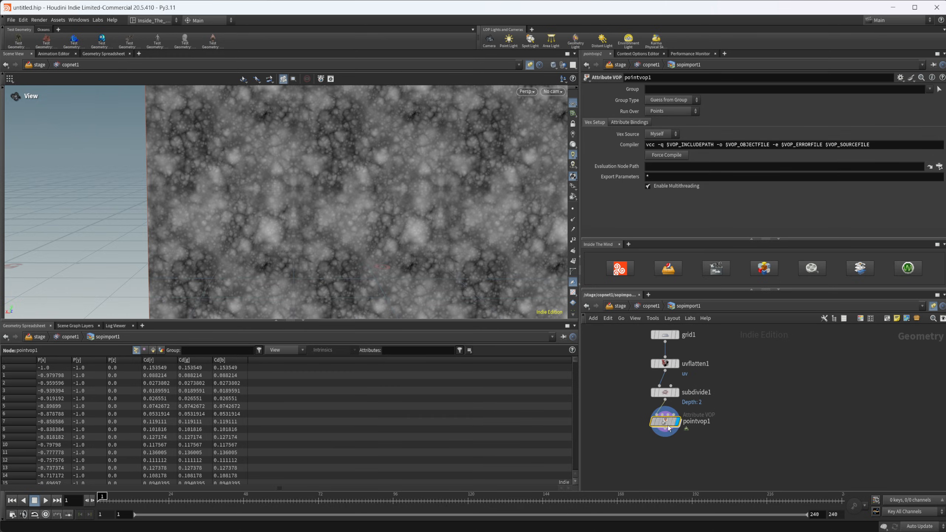
{"action": "double_click", "coordinate": [665, 425]}
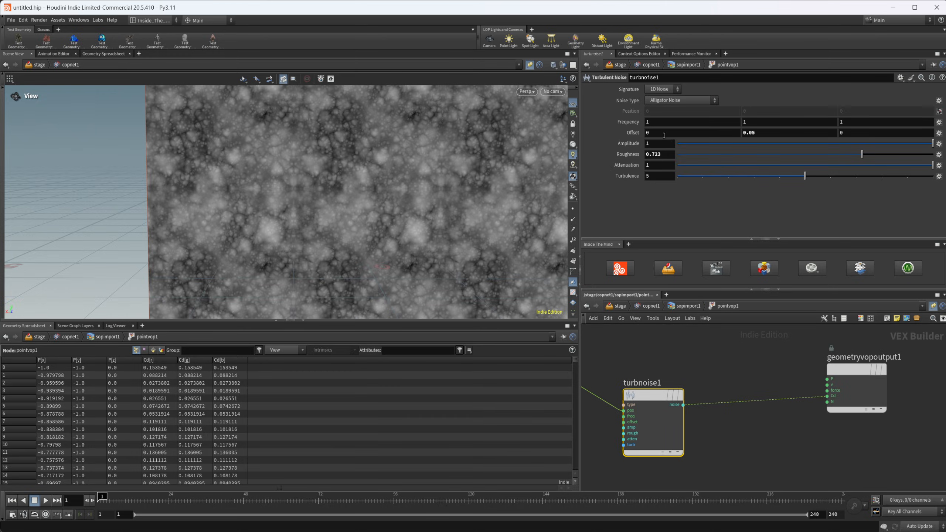
{"action": "left_click_drag", "start_coordinate": [677, 134], "coordinate": [594, 134]}
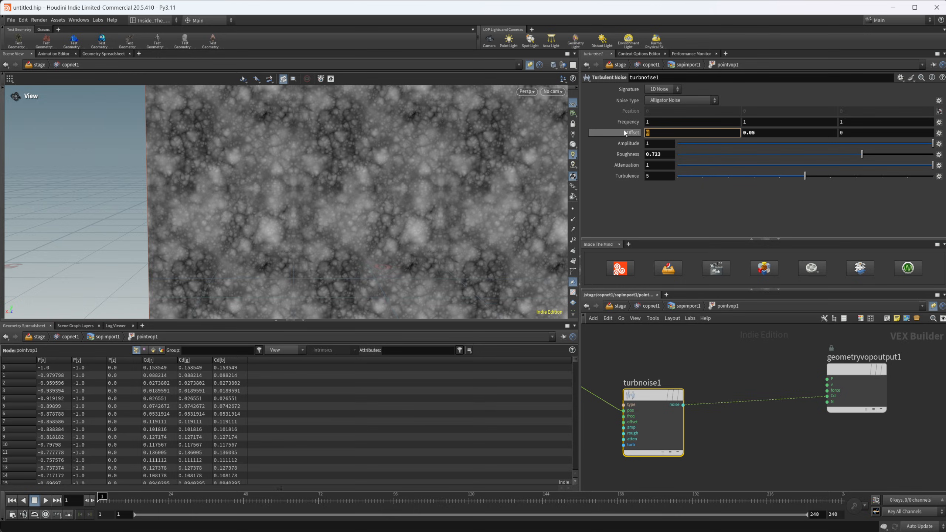
{"action": "type", "text": "1"}
{"action": "key", "text": "Tab"}
{"action": "type", "text": "1"}
{"action": "key", "text": "Tab"}
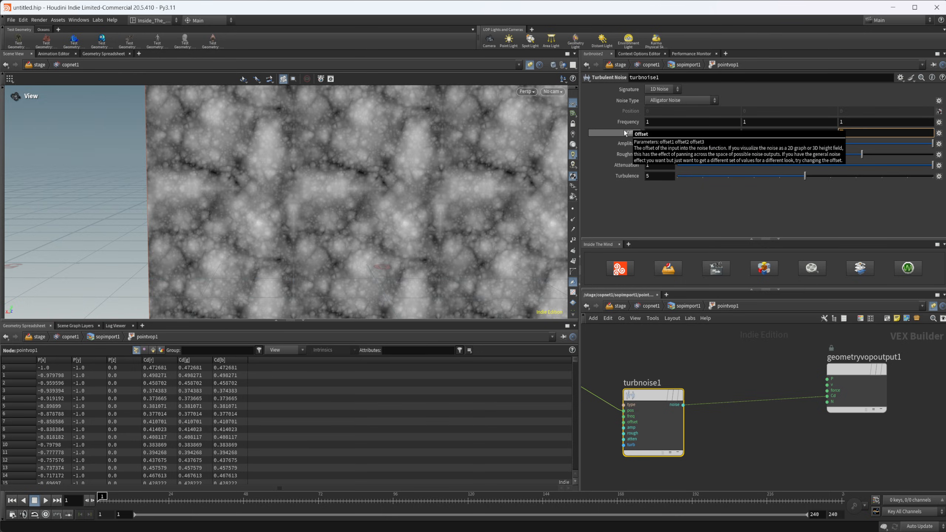
{"action": "type", "text": "7"}
{"action": "key", "text": "Return"}
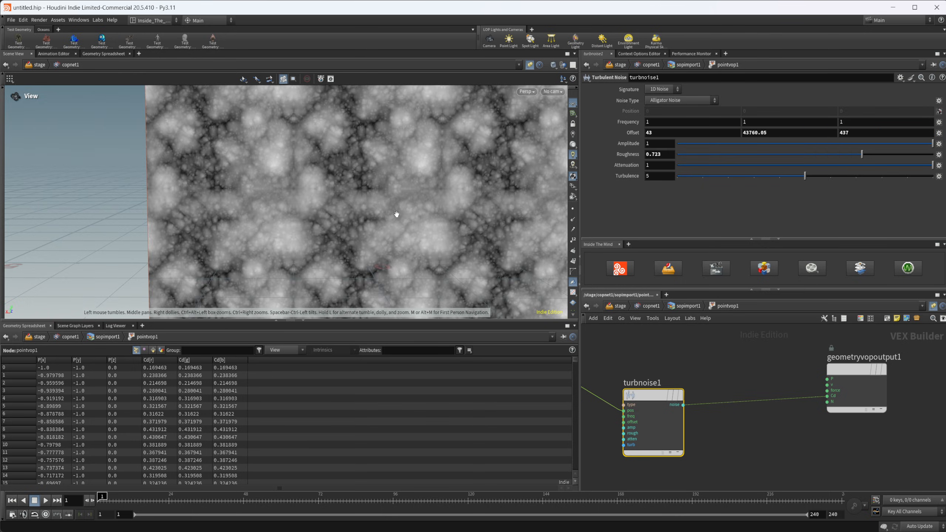
- Examine the repeated tiles of the new noise pattern from near and far for visible seams
{"action": "right_click_drag", "start_coordinate": [397, 216], "coordinate": [477, 206]}
{"action": "middle_click_drag", "start_coordinate": [426, 192], "coordinate": [393, 190]}
{"action": "right_click_drag", "start_coordinate": [394, 190], "coordinate": [339, 211]}
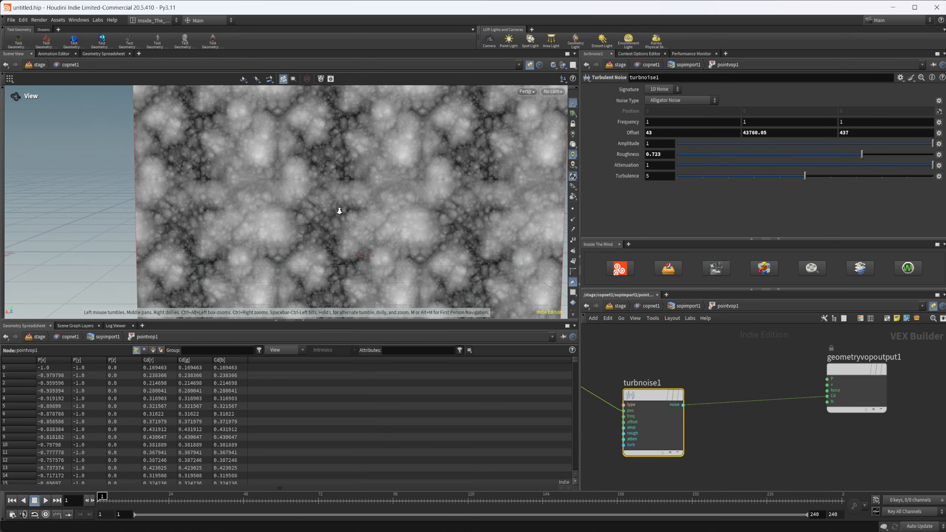
{"action": "middle_click_drag", "start_coordinate": [348, 219], "coordinate": [271, 163]}
{"action": "middle_click_drag", "start_coordinate": [263, 223], "coordinate": [316, 233]}
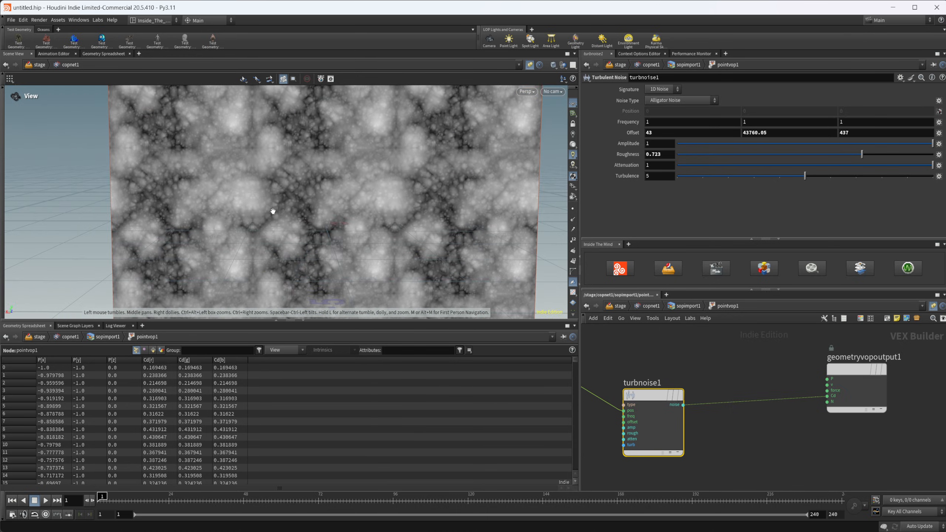
{"action": "right_click_drag", "start_coordinate": [261, 209], "coordinate": [348, 201]}
{"action": "middle_click_drag", "start_coordinate": [301, 132], "coordinate": [289, 167]}
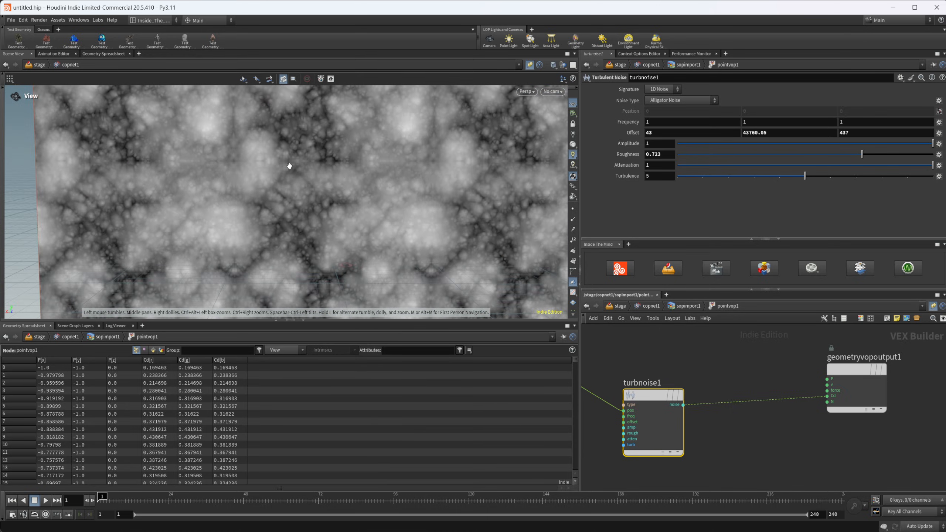
- Set the Turbulent Noise's offset to 43.339, 5487.08 and 437, and check the repeated tiles up close and from afar
{"action": "left_click", "coordinate": [779, 134]}
{"action": "type", "text": "5487"}
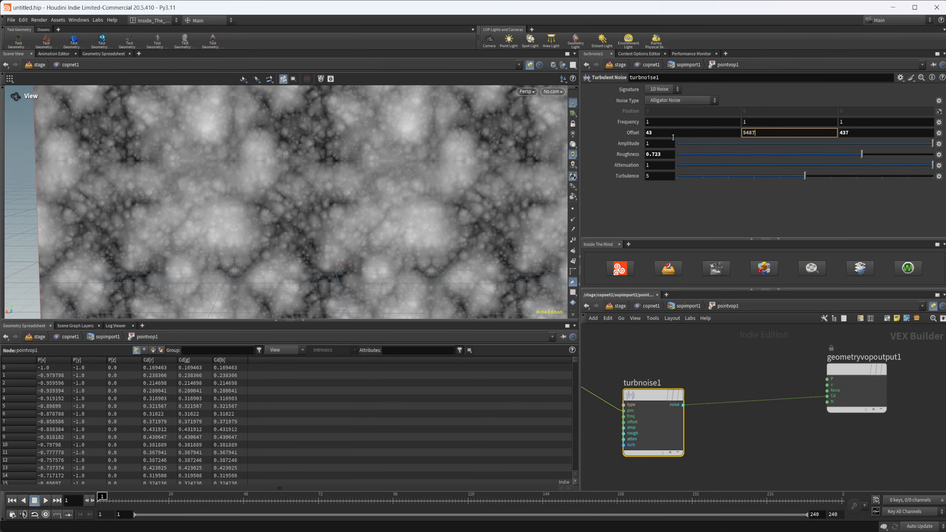
{"action": "key", "text": "Return"}
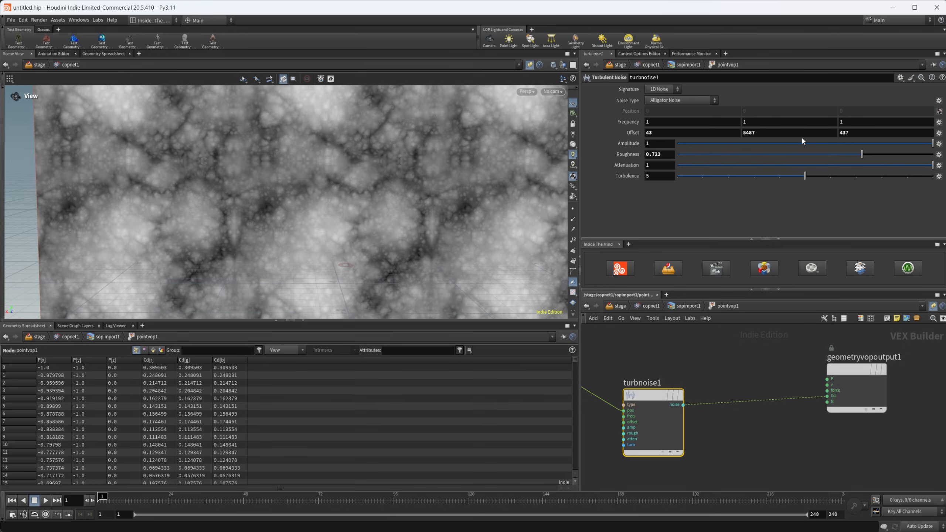
{"action": "middle_click_drag", "start_coordinate": [792, 133], "coordinate": [844, 165]}
{"action": "left_click_drag", "start_coordinate": [375, 182], "coordinate": [348, 131]}
{"action": "right_click_drag", "start_coordinate": [347, 132], "coordinate": [327, 172]}
{"action": "left_click_drag", "start_coordinate": [328, 172], "coordinate": [305, 194]}
{"action": "middle_click_drag", "start_coordinate": [687, 130], "coordinate": [819, 168]}
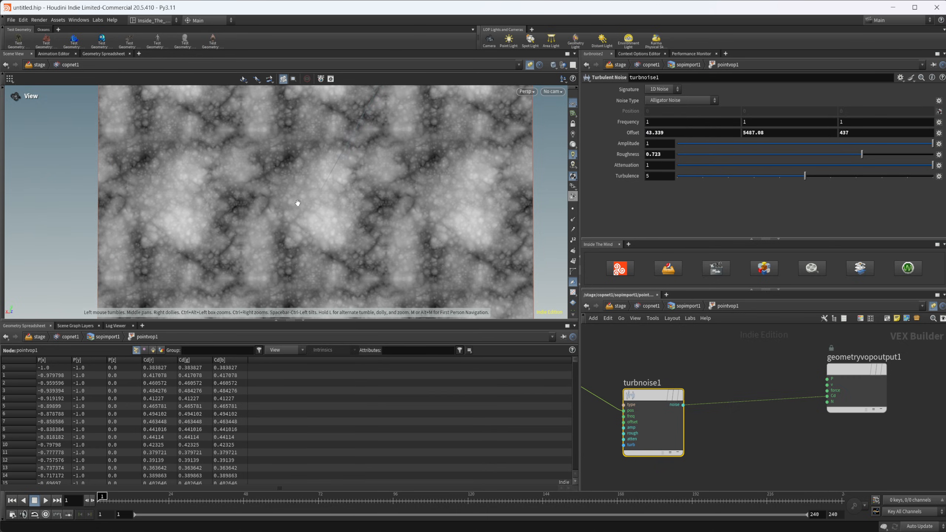
{"action": "left_click_drag", "start_coordinate": [297, 204], "coordinate": [333, 204]}
{"action": "scroll", "coordinate": [334, 203], "scroll_direction": "down", "scroll_amount": 4}
{"action": "middle_click_drag", "start_coordinate": [340, 195], "coordinate": [320, 177]}
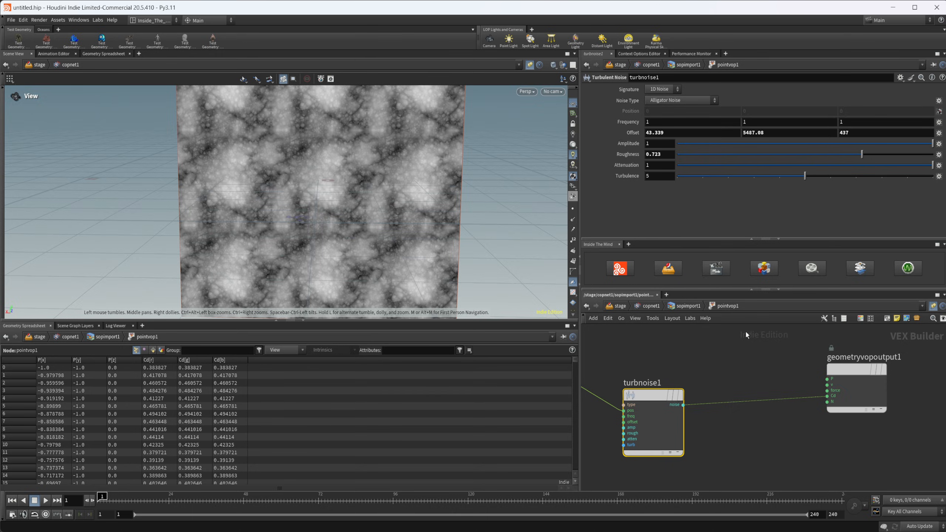
- Return to the COP network and compare the blended noise with tile visualization off and on
{"action": "left_click", "coordinate": [620, 305]}
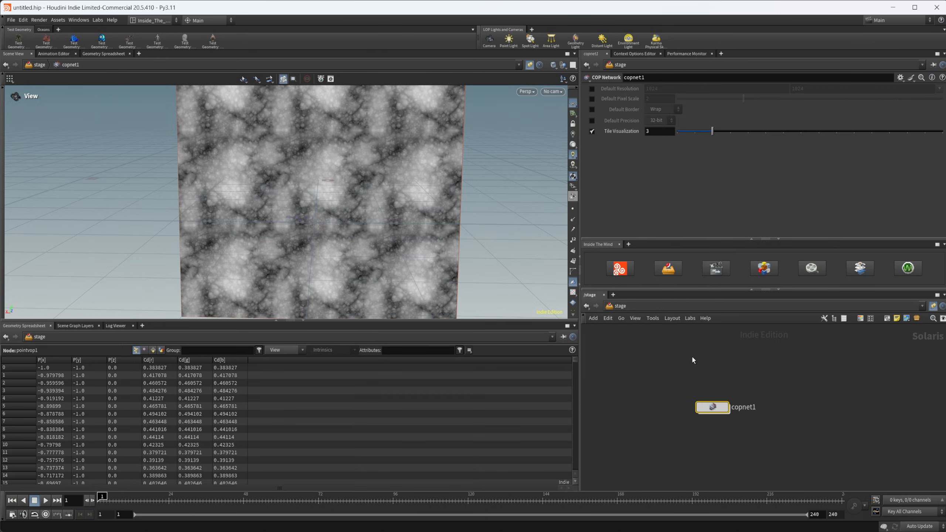
{"action": "double_click", "coordinate": [713, 408]}
{"action": "left_click", "coordinate": [887, 334]}
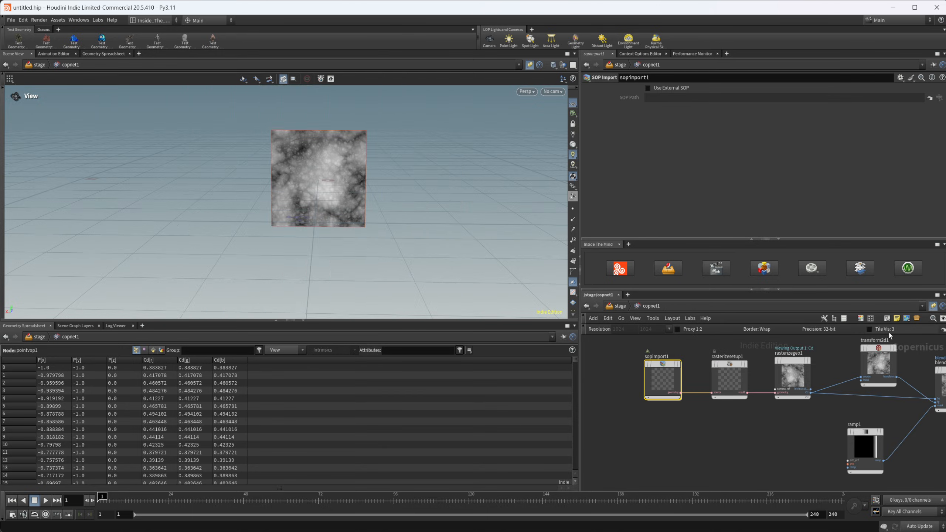
{"action": "left_click", "coordinate": [888, 333]}
{"action": "middle_click_drag", "start_coordinate": [266, 180], "coordinate": [195, 197]}
{"action": "right_click_drag", "start_coordinate": [196, 197], "coordinate": [384, 163]}
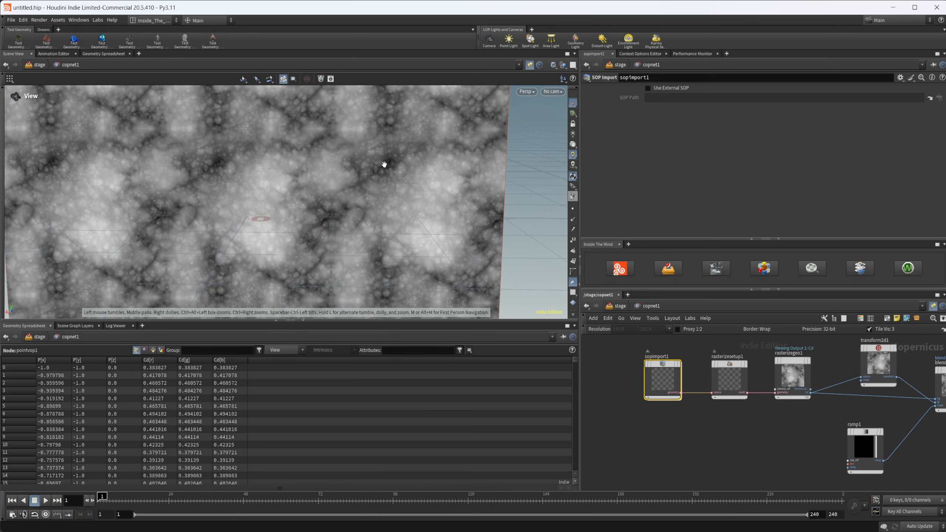
{"action": "right_click_drag", "start_coordinate": [294, 221], "coordinate": [279, 206]}
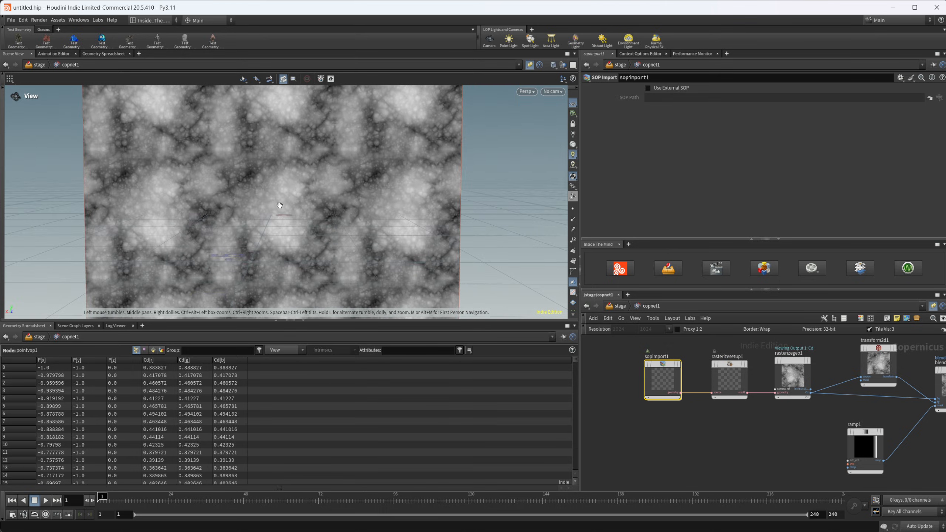
- Display the Rasterize Geometry output and compare its raw tiling with the final Blend node's result
{"action": "middle_click_drag", "start_coordinate": [792, 381], "coordinate": [676, 397]}
{"action": "left_click", "coordinate": [677, 397]}
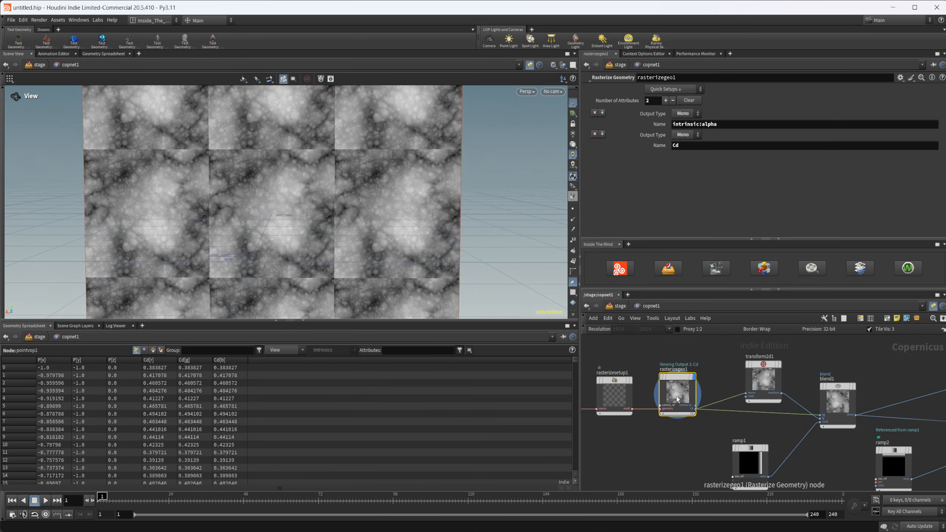
{"action": "scroll", "coordinate": [566, 429], "scroll_direction": "down", "scroll_amount": 1}
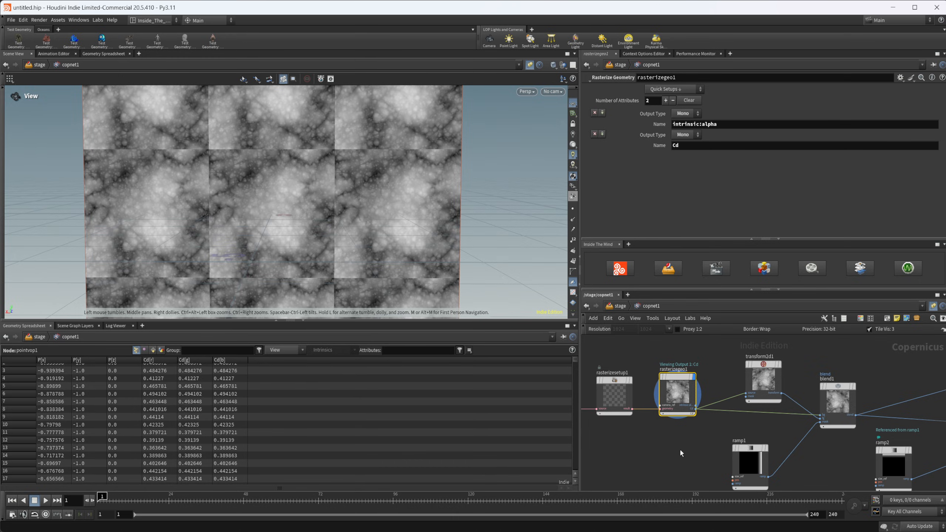
{"action": "middle_click_drag", "start_coordinate": [681, 454], "coordinate": [666, 453]}
{"action": "scroll", "coordinate": [678, 431], "scroll_direction": "down", "scroll_amount": 2}
{"action": "middle_click_drag", "start_coordinate": [783, 384], "coordinate": [738, 385]}
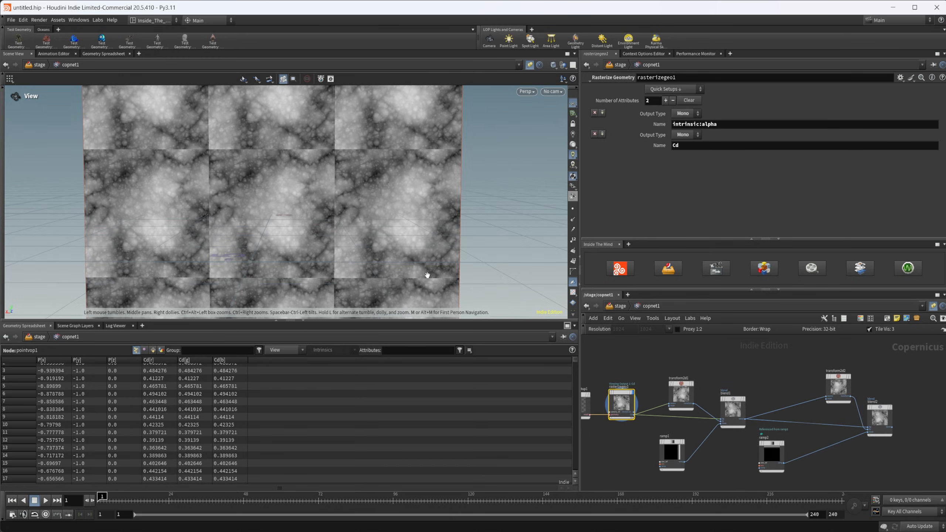
{"action": "left_click", "coordinate": [889, 413]}
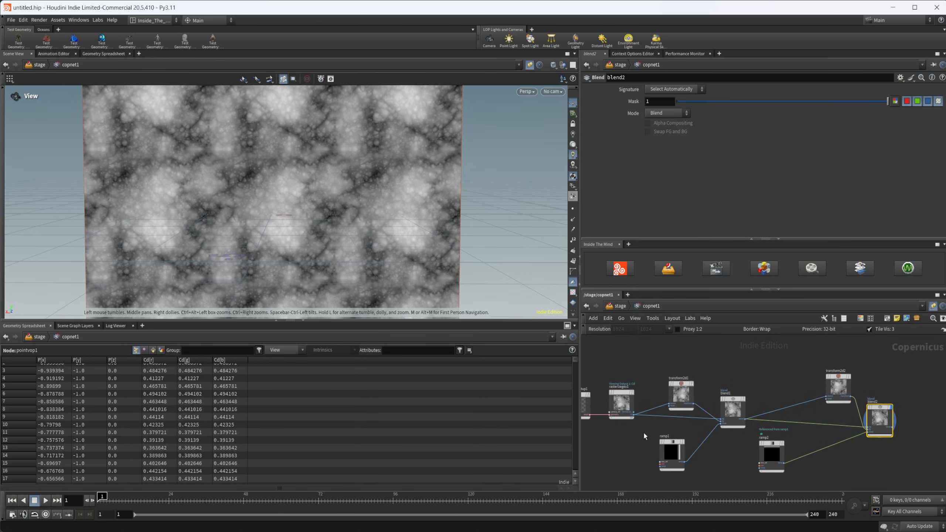
- Inside the SOP Import's Attribute VOP, add an Anti-Aliased Noise fed by P and connect its noise output to Cd
{"action": "middle_click_drag", "start_coordinate": [613, 439], "coordinate": [751, 455]}
{"action": "double_click", "coordinate": [679, 424]}
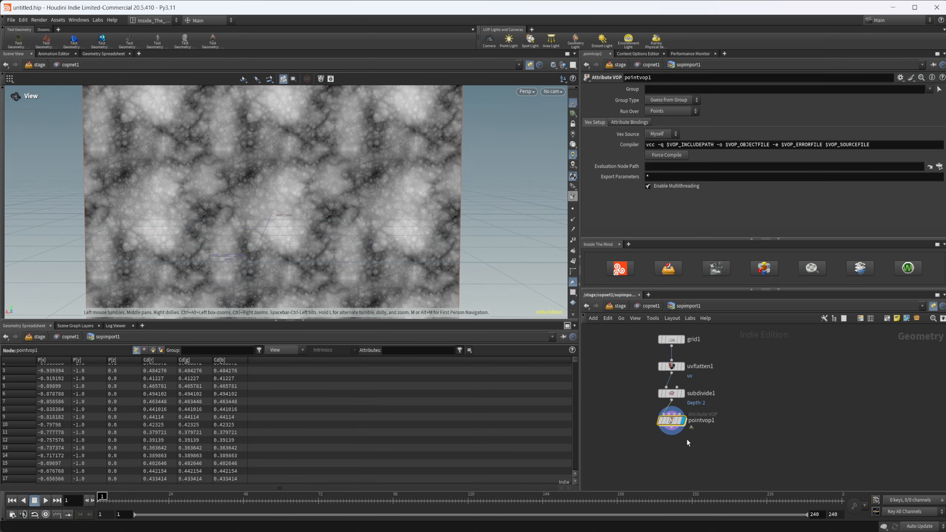
{"action": "double_click", "coordinate": [671, 420]}
{"action": "left_click", "coordinate": [668, 425]}
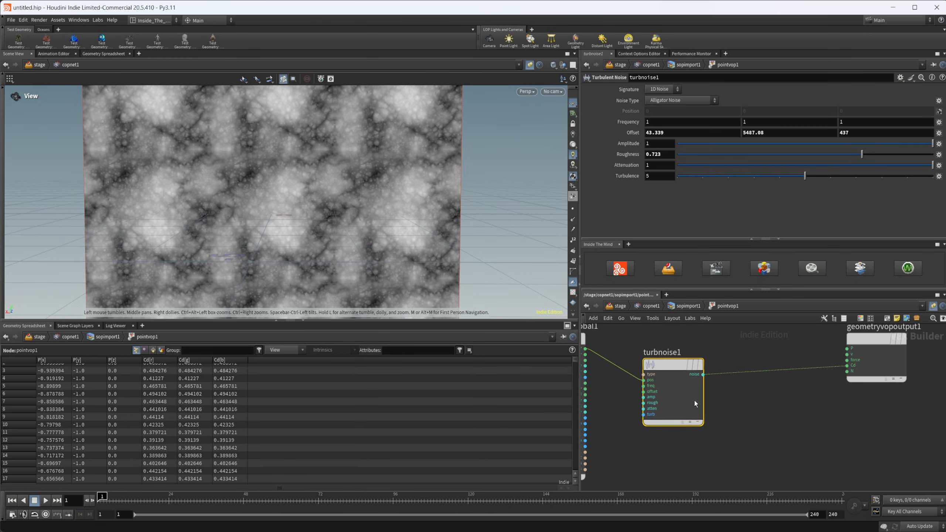
{"action": "left_click_drag", "start_coordinate": [695, 401], "coordinate": [700, 353]}
{"action": "key", "text": "Tab"}
{"action": "type", "text": "aa no"}
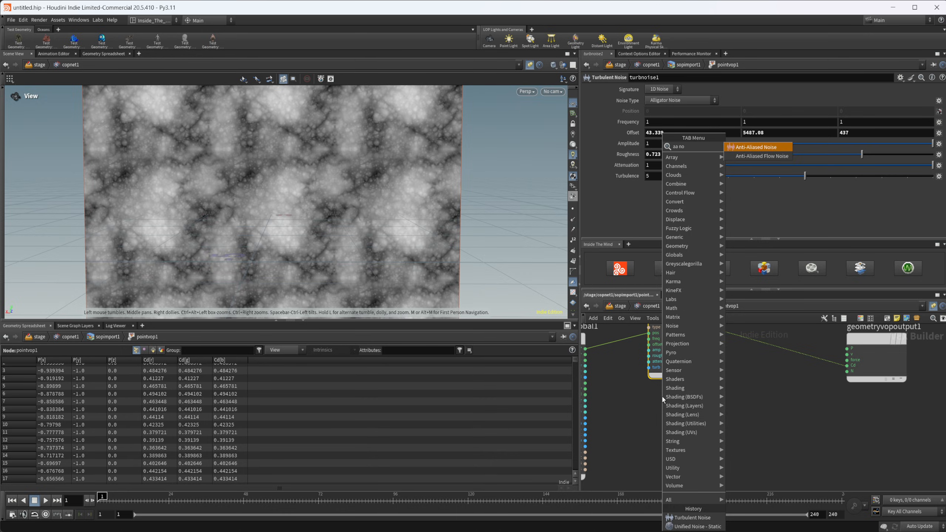
{"action": "key", "text": "Return"}
{"action": "left_click", "coordinate": [662, 395]}
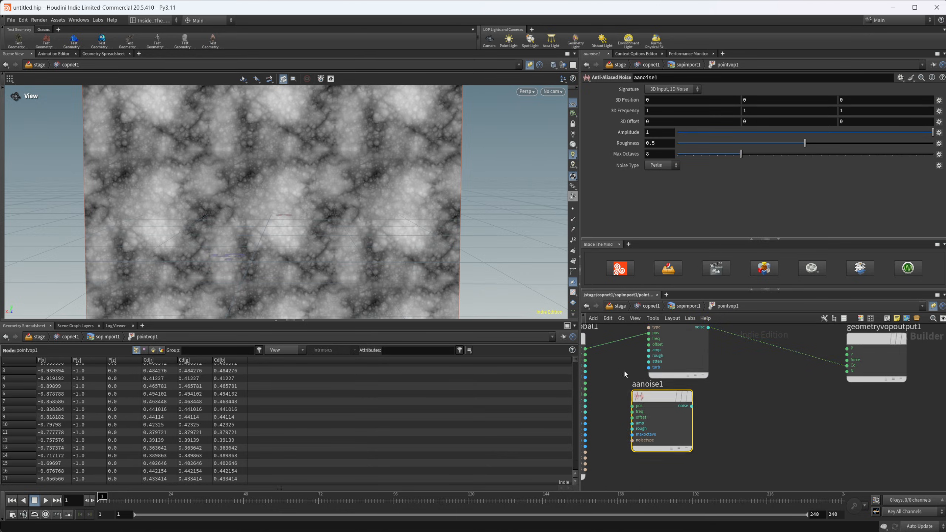
{"action": "left_click_drag", "start_coordinate": [629, 380], "coordinate": [658, 411]}
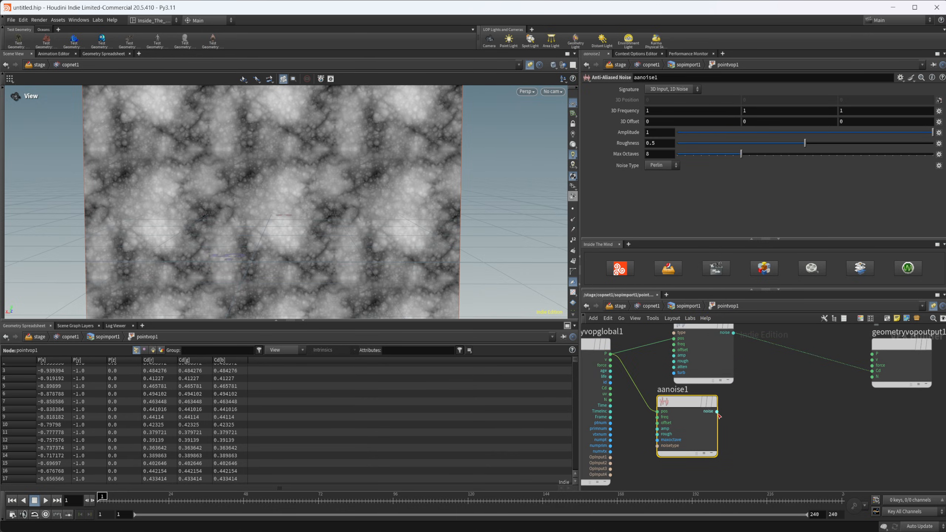
{"action": "left_click_drag", "start_coordinate": [716, 411], "coordinate": [872, 371]}
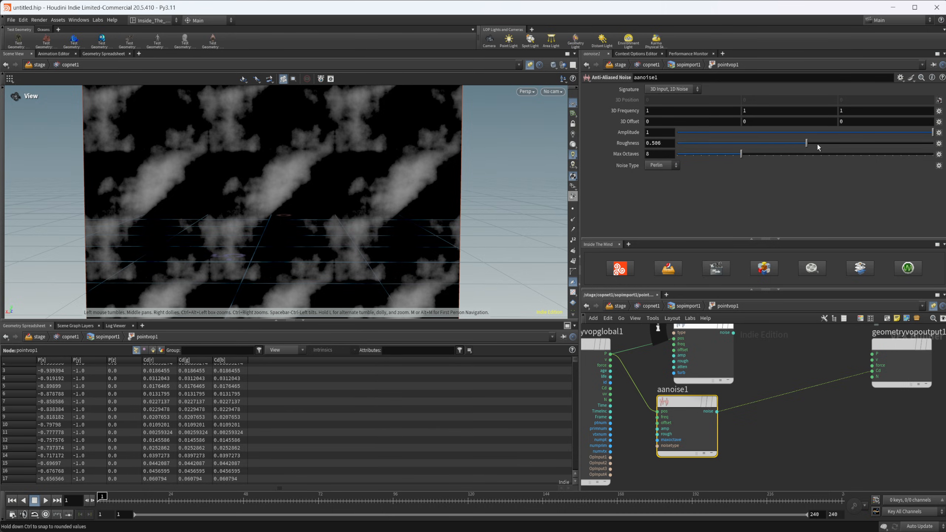
- Set the Anti-Aliased Noise's roughness to 0.749 and 3D frequency to 3.2 on all axes, and inspect the tiles for seams
{"action": "left_click_drag", "start_coordinate": [818, 147], "coordinate": [872, 144]}
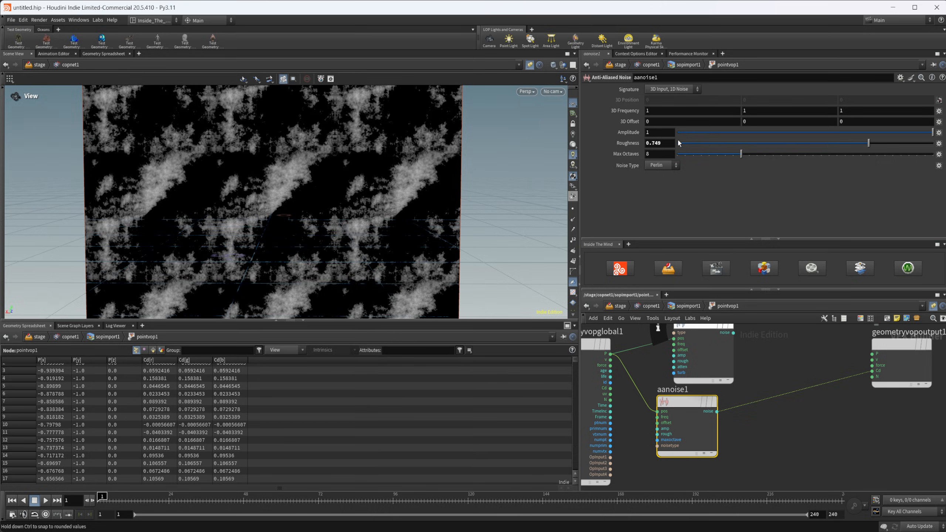
{"action": "middle_click_drag", "start_coordinate": [630, 110], "coordinate": [720, 114]}
{"action": "scroll", "coordinate": [315, 257], "scroll_direction": "up", "scroll_amount": 2}
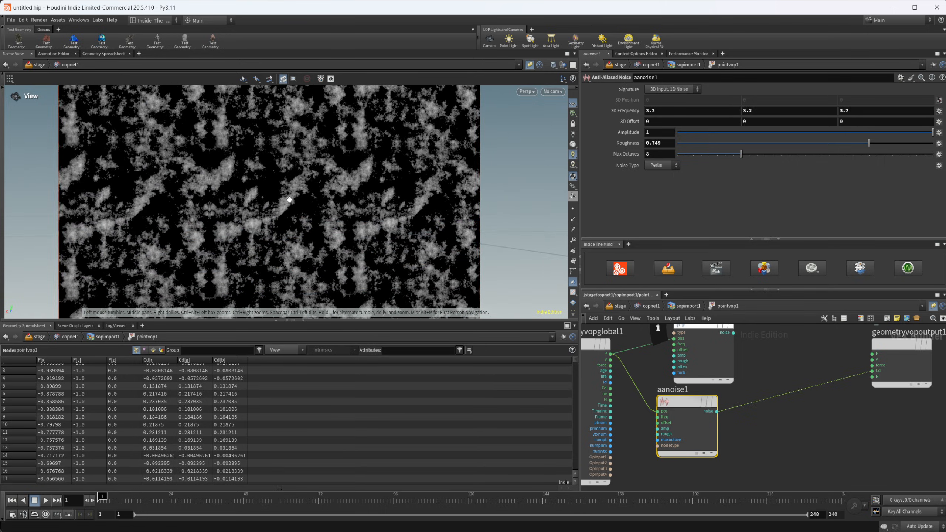
{"action": "scroll", "coordinate": [273, 210], "scroll_direction": "down", "scroll_amount": 1}
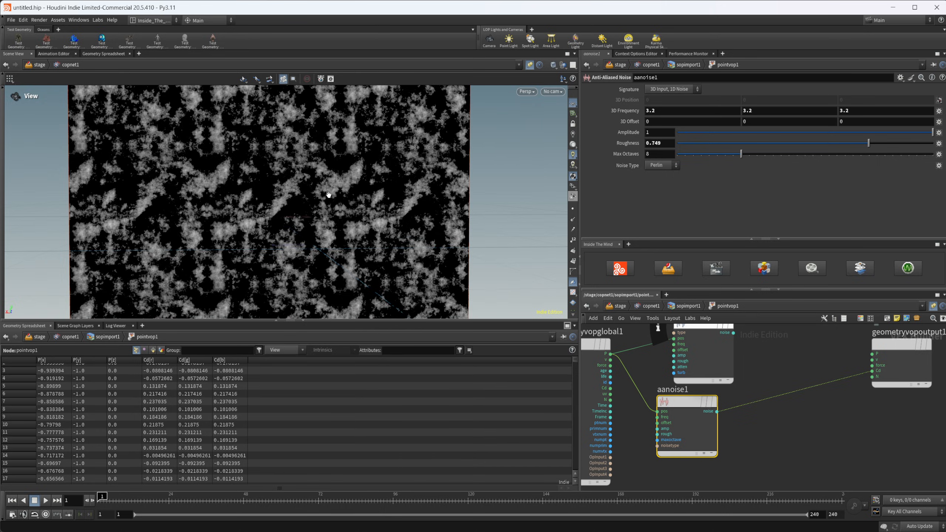
{"action": "scroll", "coordinate": [302, 198], "scroll_direction": "down", "scroll_amount": 1}
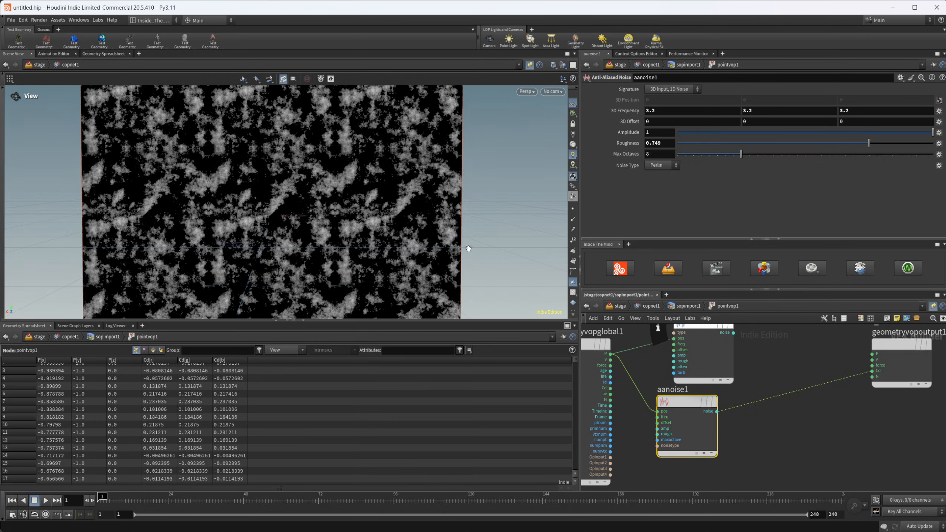
{"action": "left_click_drag", "start_coordinate": [256, 210], "coordinate": [245, 209]}
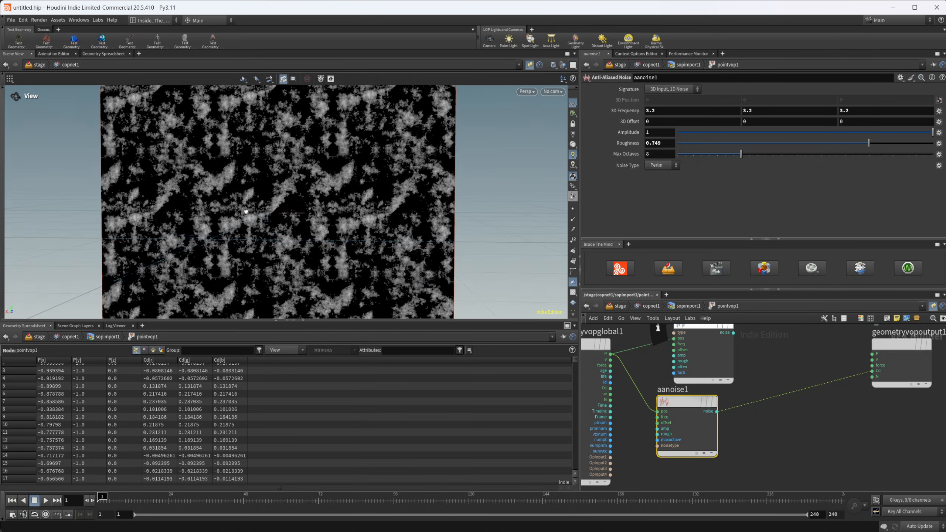
{"action": "right_click_drag", "start_coordinate": [245, 210], "coordinate": [400, 231]}
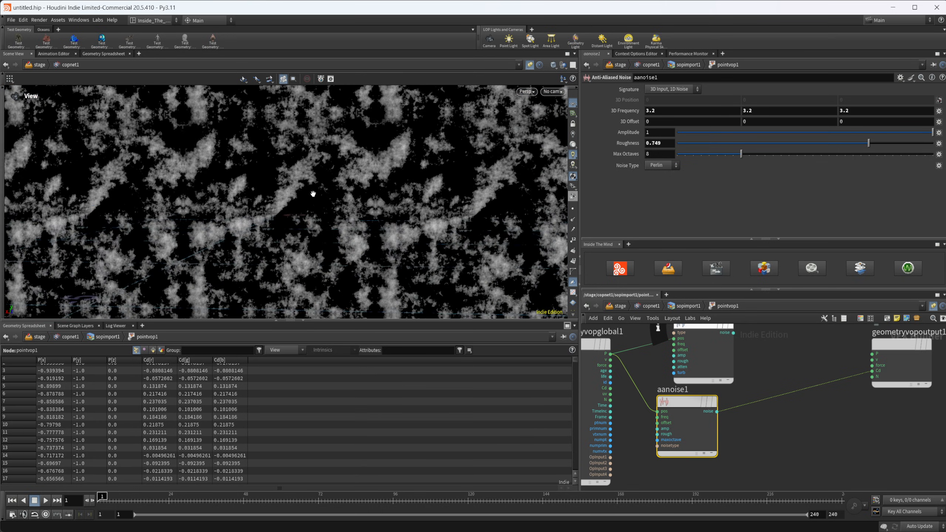
{"action": "left_click_drag", "start_coordinate": [313, 194], "coordinate": [325, 192]}
{"action": "right_click_drag", "start_coordinate": [325, 192], "coordinate": [339, 217]}
- Add a Fractus pattern node below the Anti-Aliased Noise in the Attribute VOP
{"action": "middle_click_drag", "start_coordinate": [762, 444], "coordinate": [727, 440]}
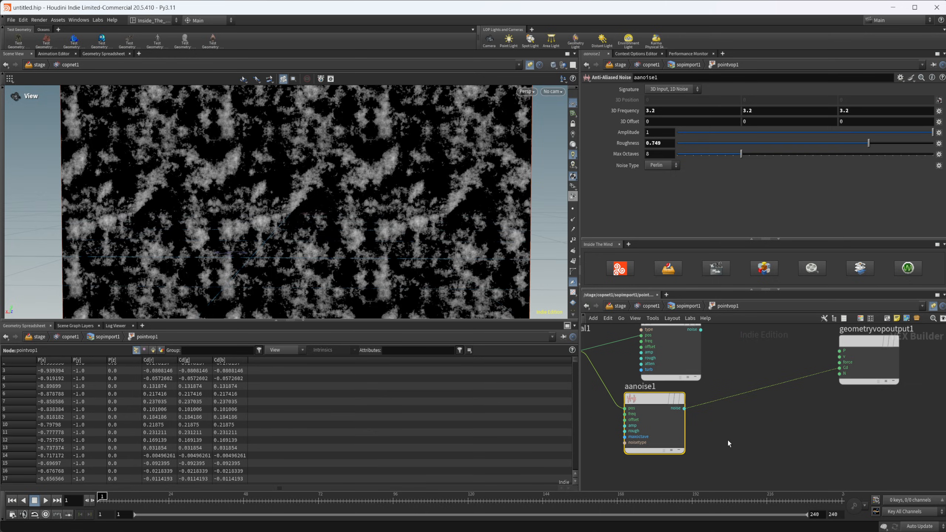
{"action": "scroll", "coordinate": [728, 439], "scroll_direction": "down", "scroll_amount": 1}
{"action": "left_click_drag", "start_coordinate": [673, 408], "coordinate": [690, 402]}
{"action": "middle_click_drag", "start_coordinate": [672, 462], "coordinate": [672, 450]}
{"action": "key", "text": "Tab"}
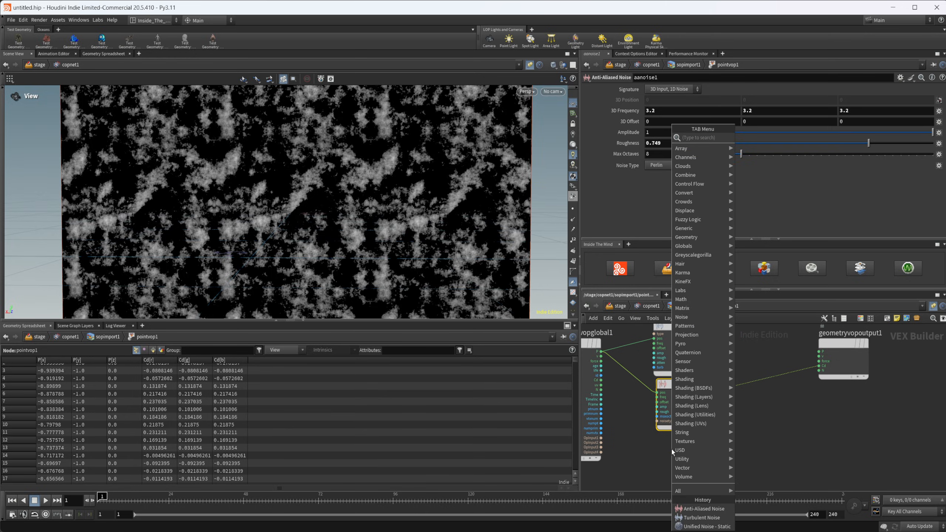
{"action": "type", "text": "cloud"}
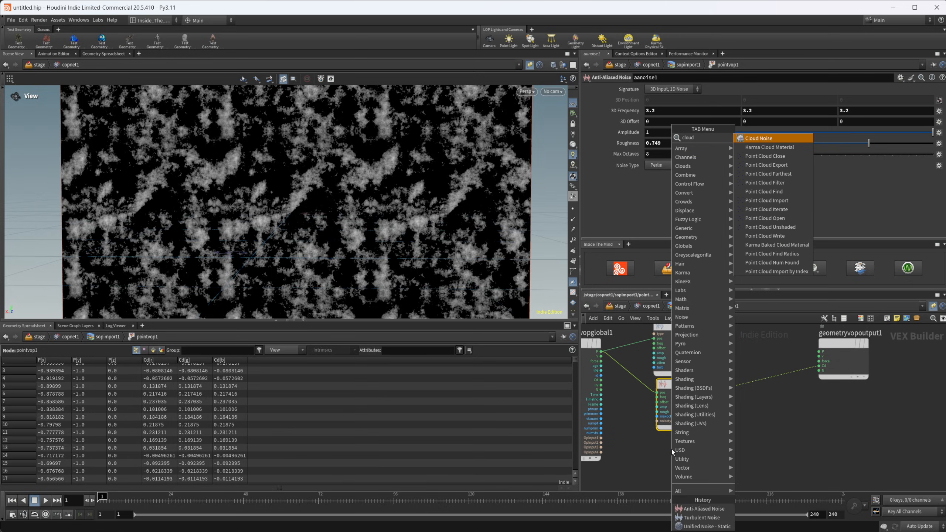
{"action": "key", "text": "BackSpace"}
{"action": "key", "text": "BackSpace"}
{"action": "key", "text": "BackSpace"}
{"action": "key", "text": "BackSpace"}
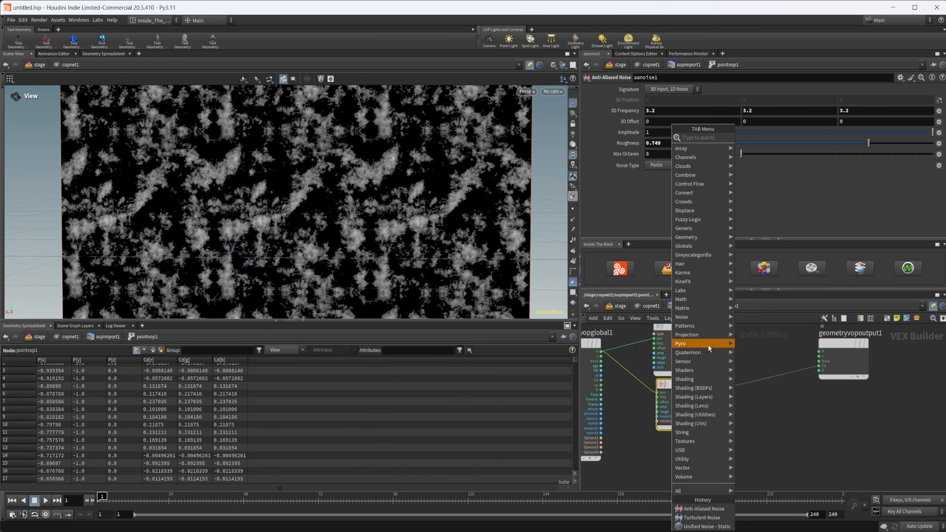
{"action": "mouse_move", "coordinate": [720, 336]}
{"action": "mouse_move", "coordinate": [716, 320]}
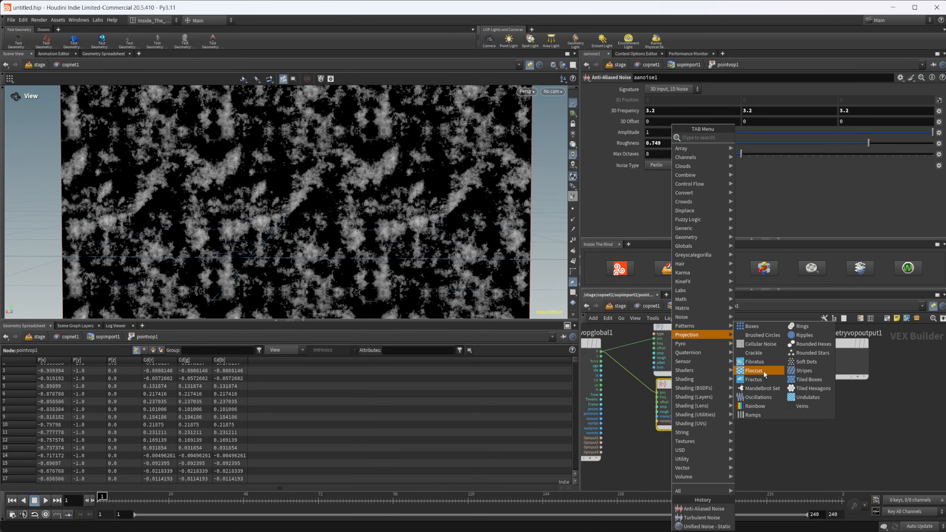
{"action": "left_click", "coordinate": [757, 379]}
{"action": "left_click", "coordinate": [711, 452]}
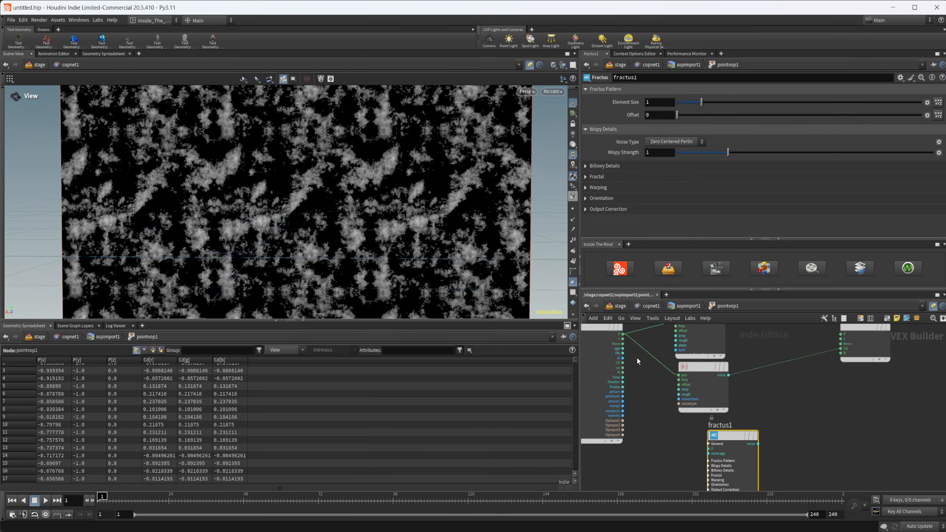
- Feed the global P into the Fractus node's P input and connect its noise output to Cd
{"action": "left_click", "coordinate": [628, 333]}
{"action": "left_click", "coordinate": [622, 335]}
{"action": "left_click", "coordinate": [709, 448]}
{"action": "left_click", "coordinate": [759, 444]}
{"action": "left_click", "coordinate": [840, 344]}
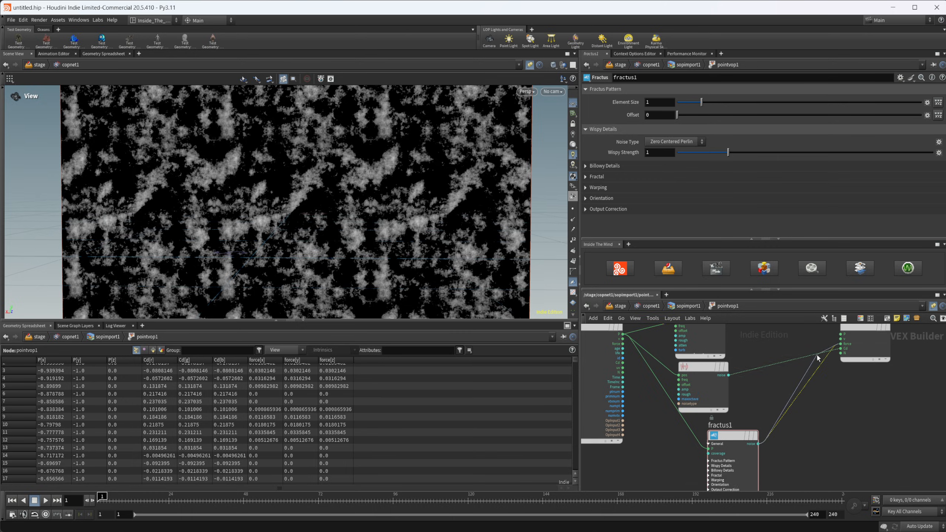
{"action": "left_click", "coordinate": [840, 349]}
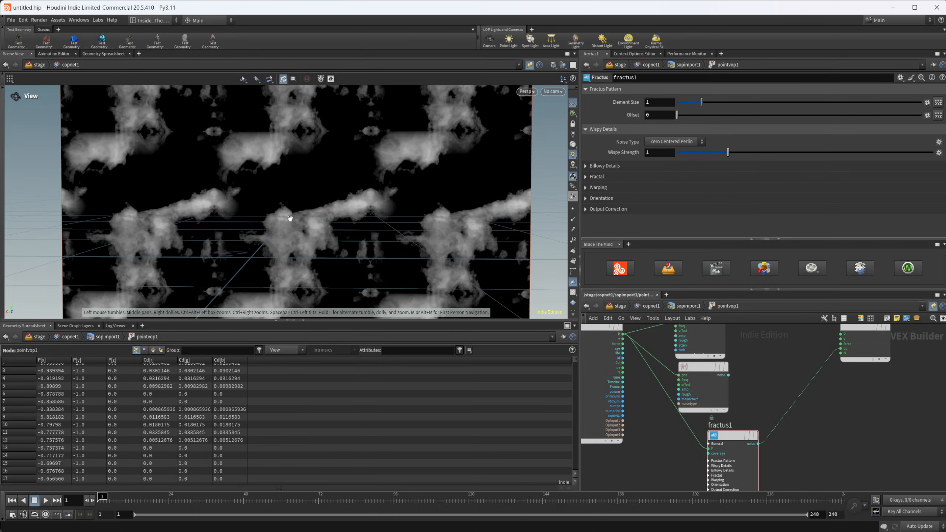
- Set the Fractus element size to 0.28 and inspect the repeated tiles for seams
{"action": "left_click", "coordinate": [733, 433]}
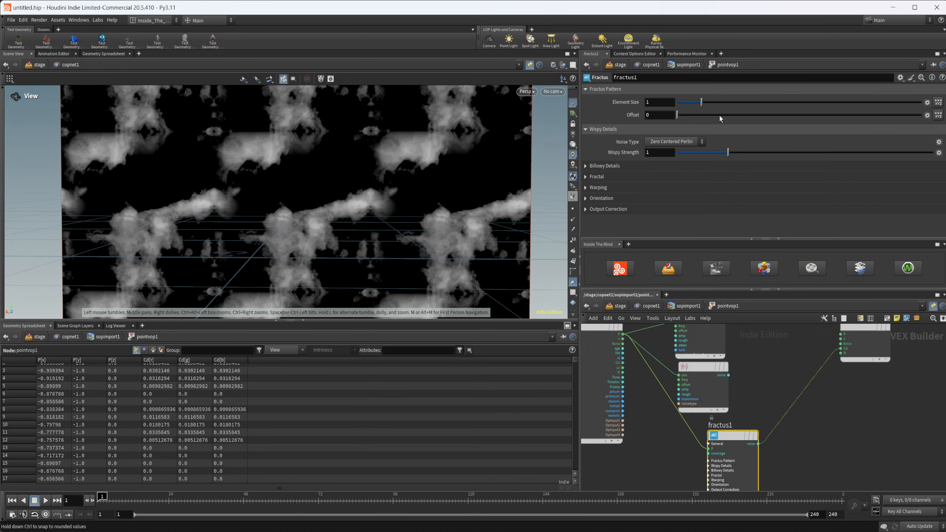
{"action": "left_click_drag", "start_coordinate": [702, 103], "coordinate": [685, 105]}
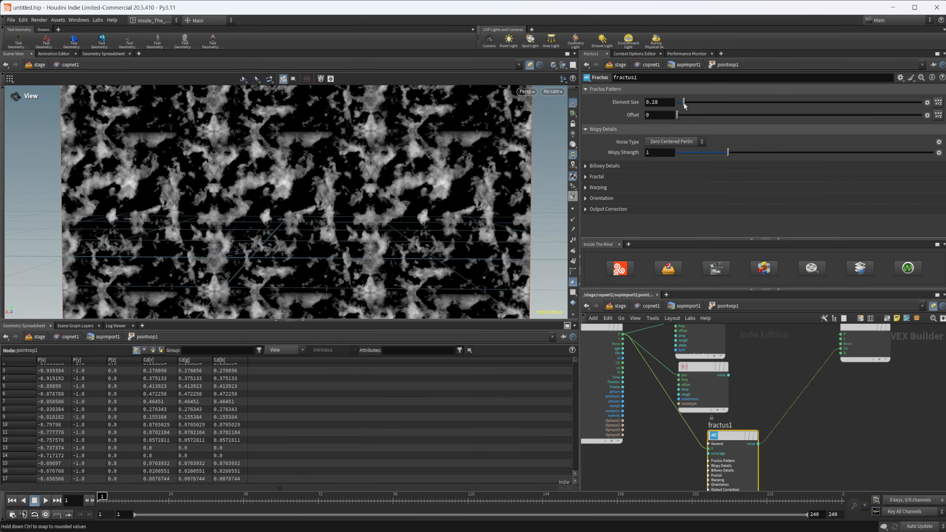
{"action": "left_click_drag", "start_coordinate": [371, 245], "coordinate": [357, 208]}
{"action": "right_click_drag", "start_coordinate": [357, 208], "coordinate": [329, 241]}
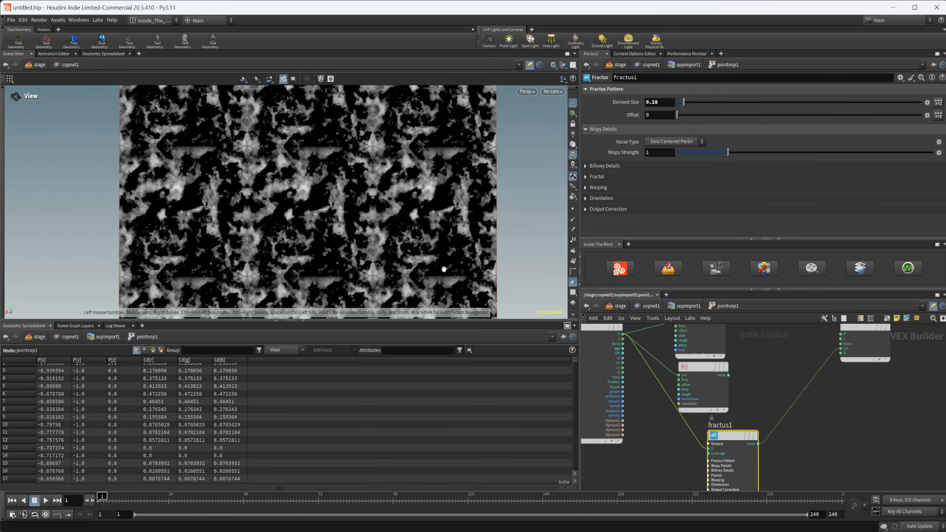
- Return from the Attribute VOP to the copnet1 network and inspect the tiled Fractus noise for seams
{"action": "left_click_drag", "start_coordinate": [323, 222], "coordinate": [300, 200]}
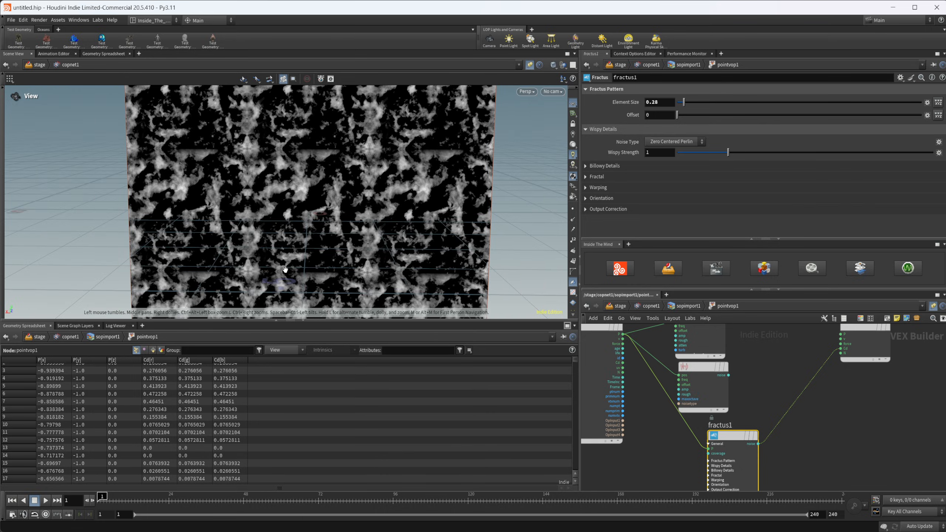
{"action": "left_click_drag", "start_coordinate": [731, 435], "coordinate": [708, 438]}
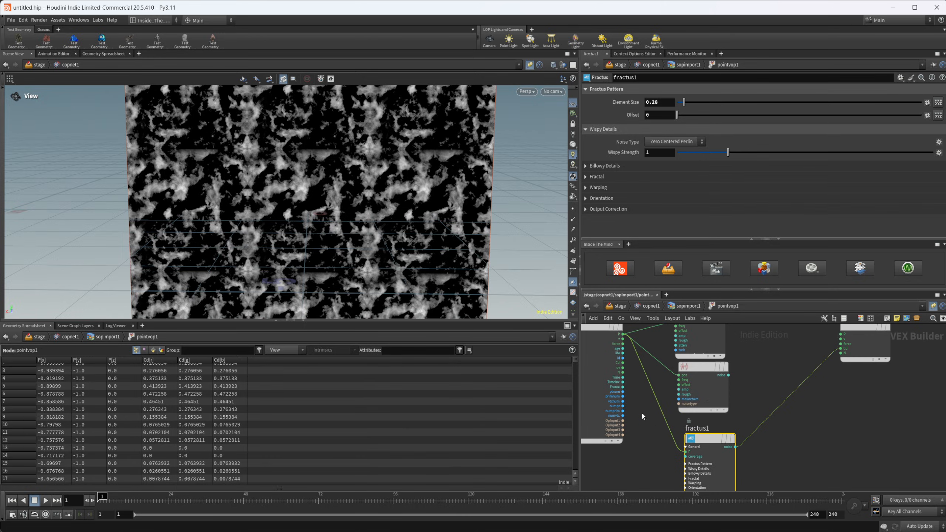
{"action": "left_click", "coordinate": [666, 306]}
{"action": "middle_click_drag", "start_coordinate": [789, 397], "coordinate": [646, 395]}
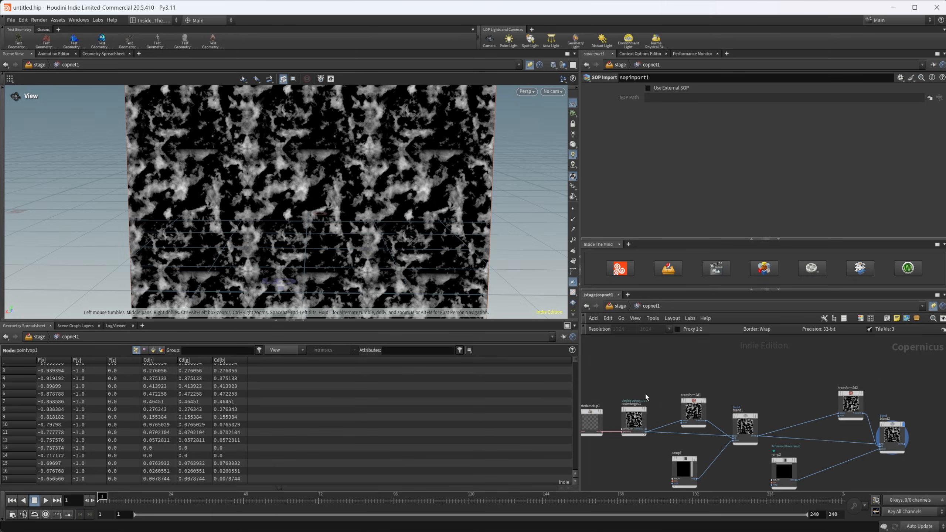
{"action": "left_click_drag", "start_coordinate": [309, 223], "coordinate": [320, 187]}
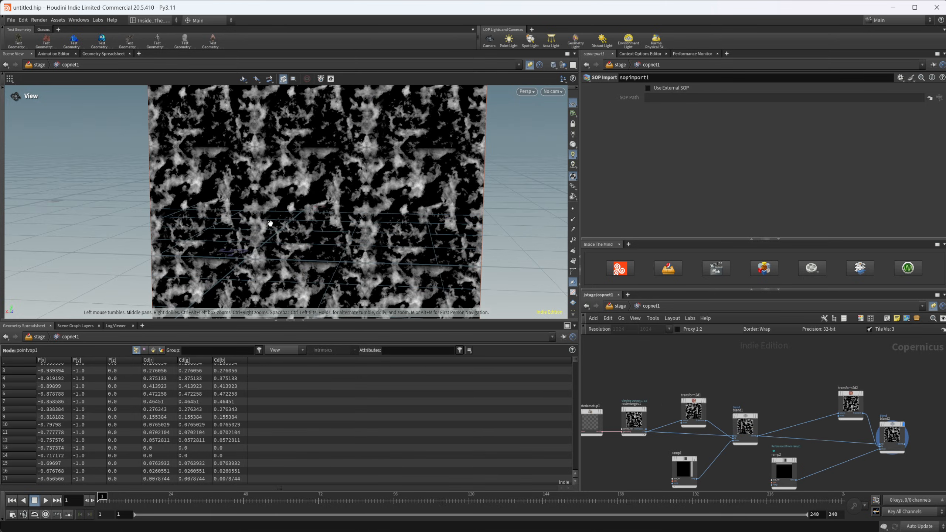
{"action": "scroll", "coordinate": [223, 123], "scroll_direction": "up", "scroll_amount": 2}
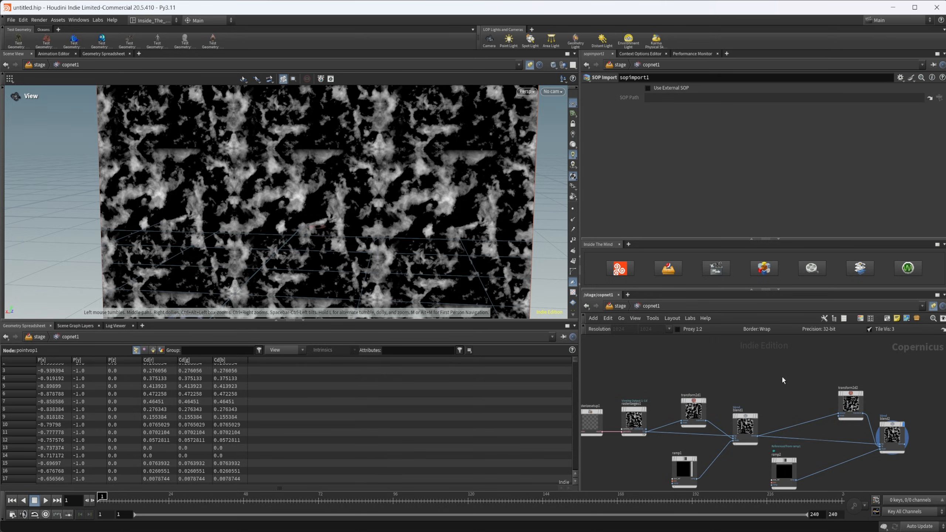
{"action": "middle_click_drag", "start_coordinate": [675, 389], "coordinate": [738, 389]}
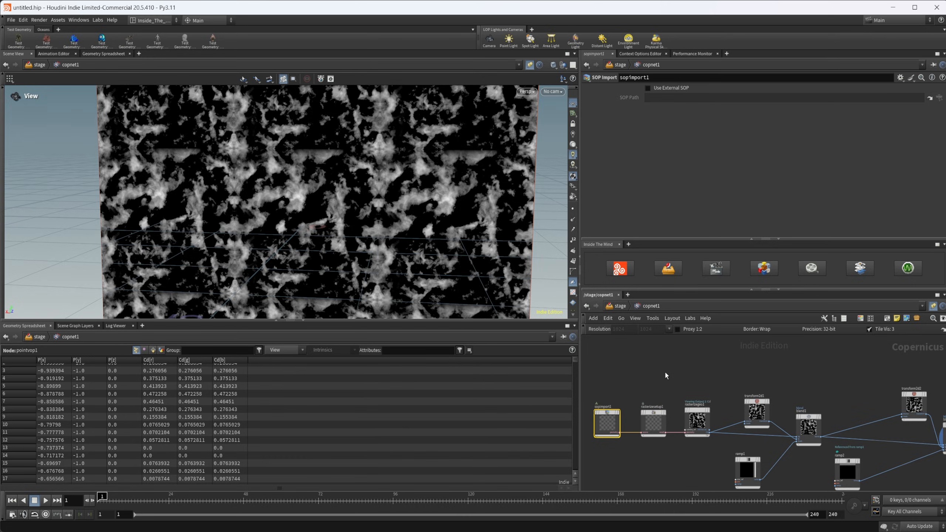
{"action": "key", "text": "Tab"}
{"action": "mouse_move", "coordinate": [695, 380]}
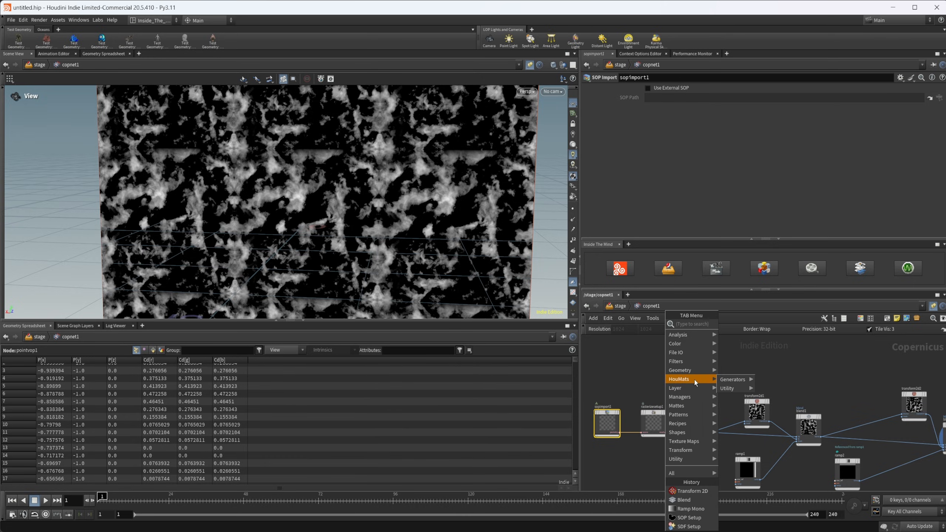
{"action": "mouse_move", "coordinate": [730, 388]}
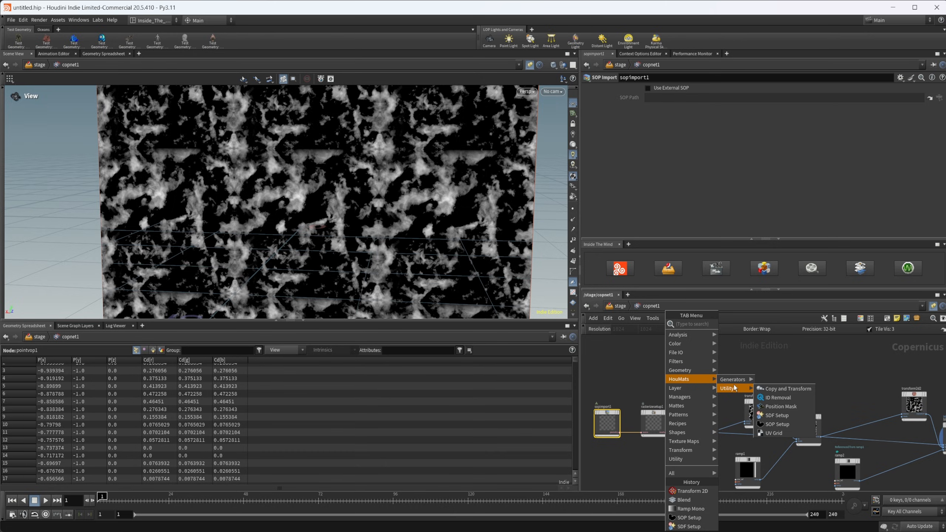
{"action": "left_click", "coordinate": [768, 355]}
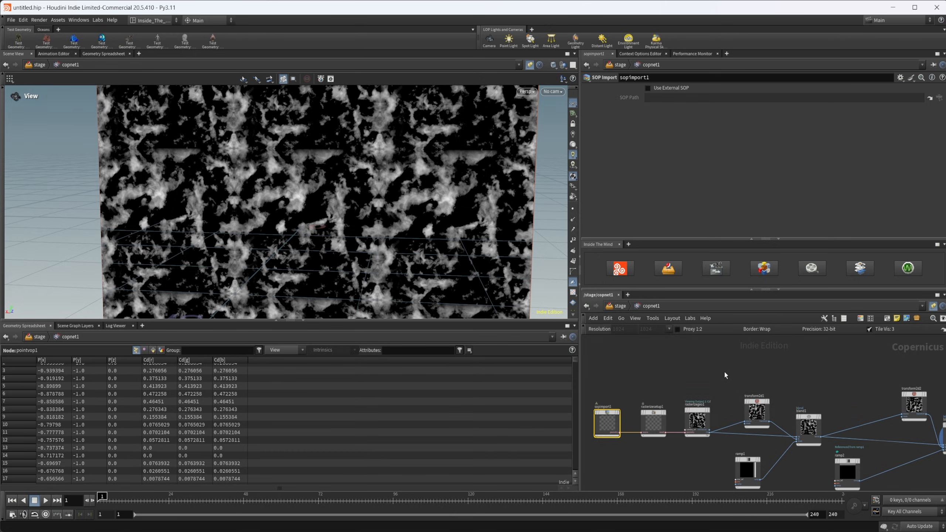